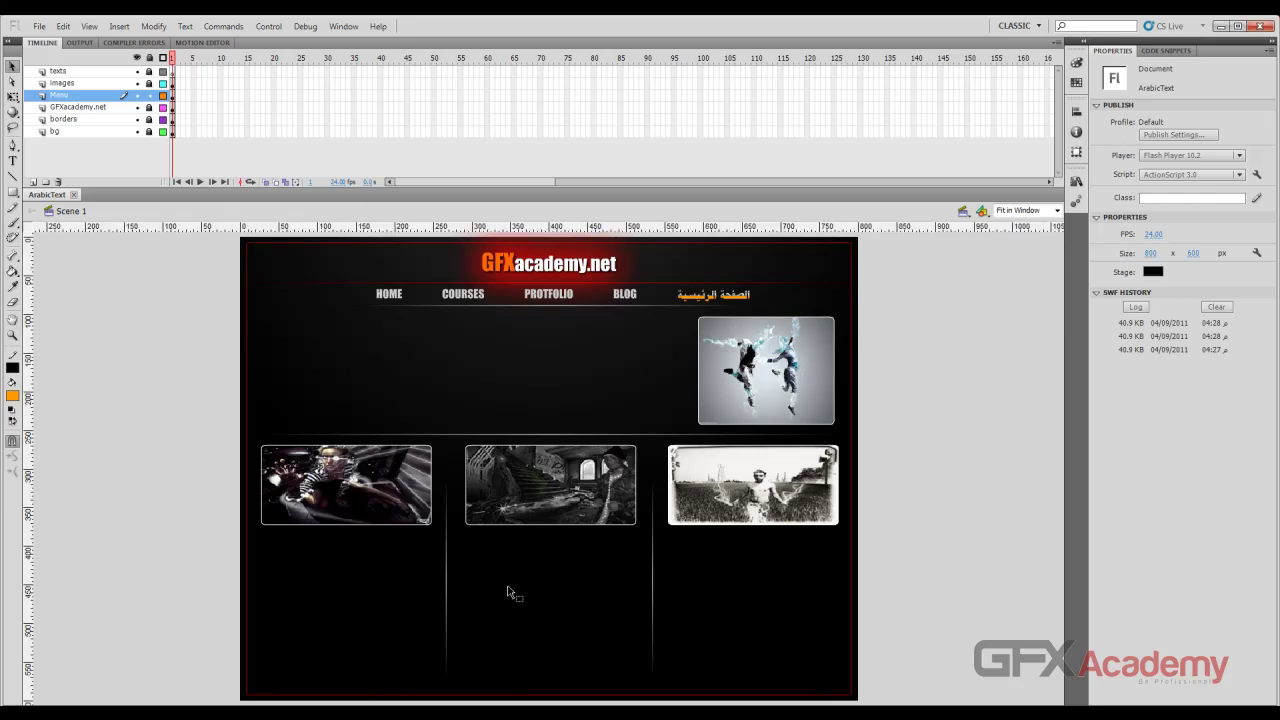
Replace the BLOG menu label's text with "المدونة".
key(ctrl+=)
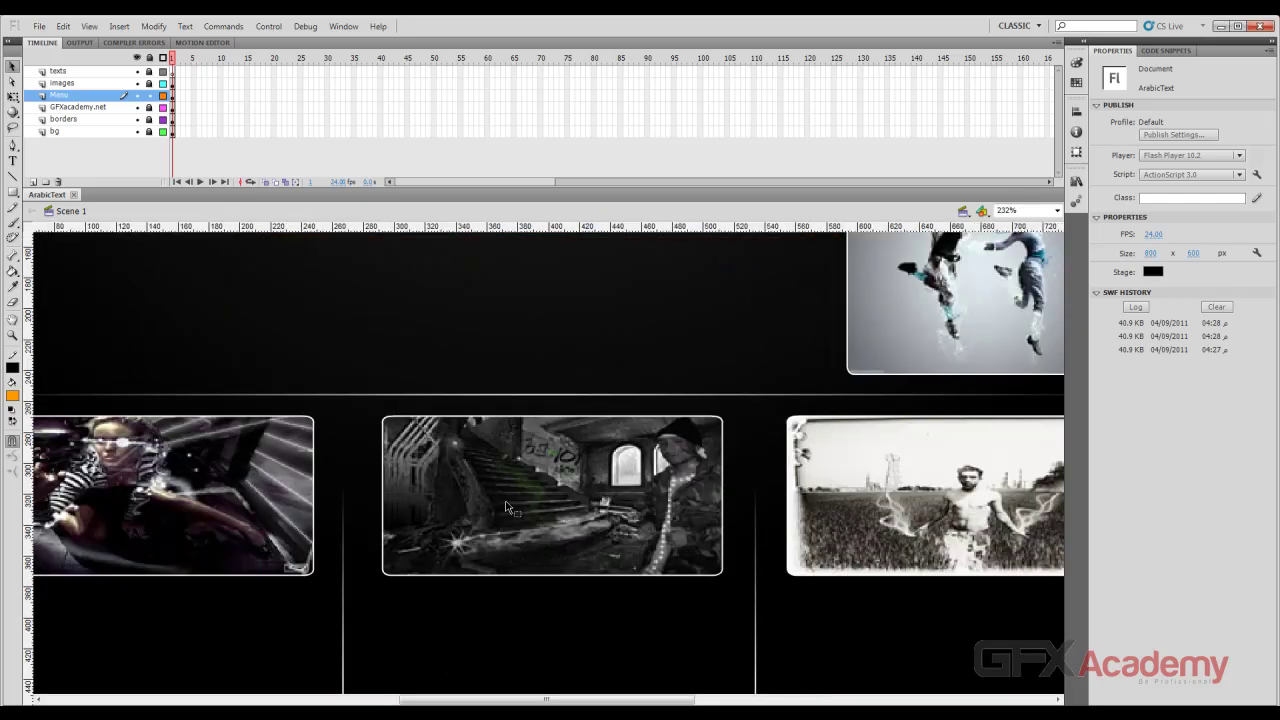
scroll(544, 416, up, 3)
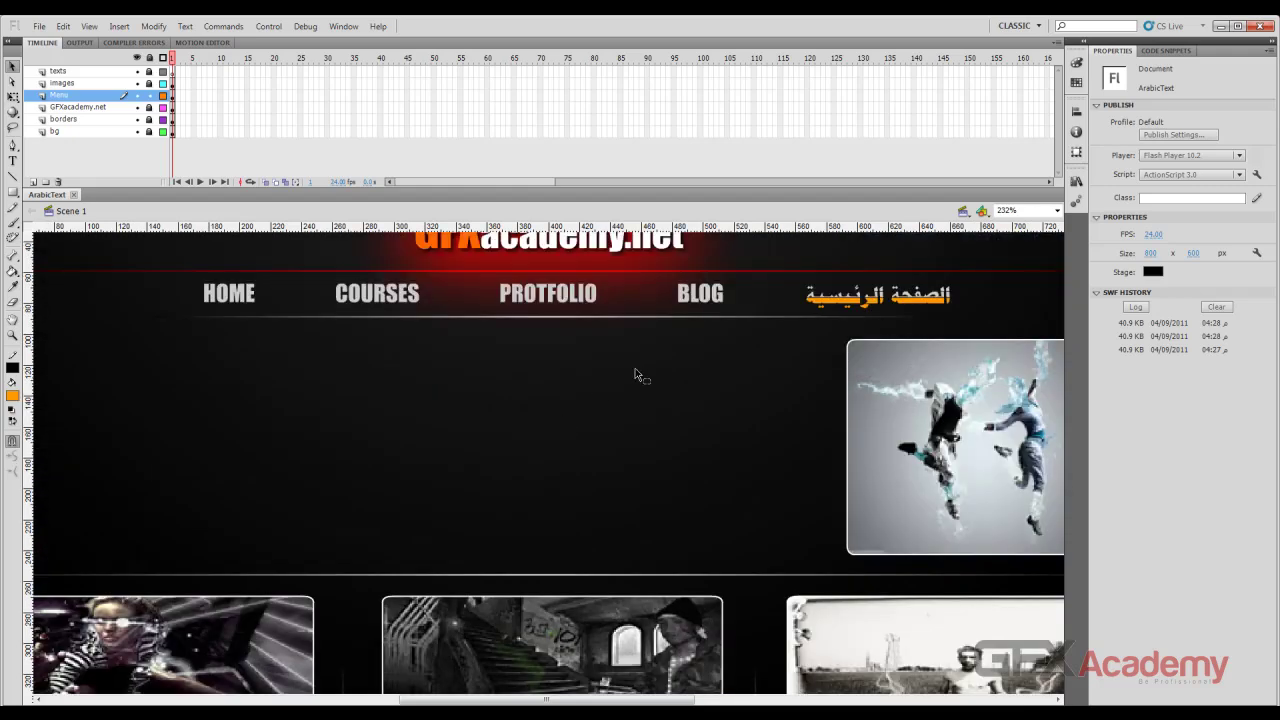
click(706, 296)
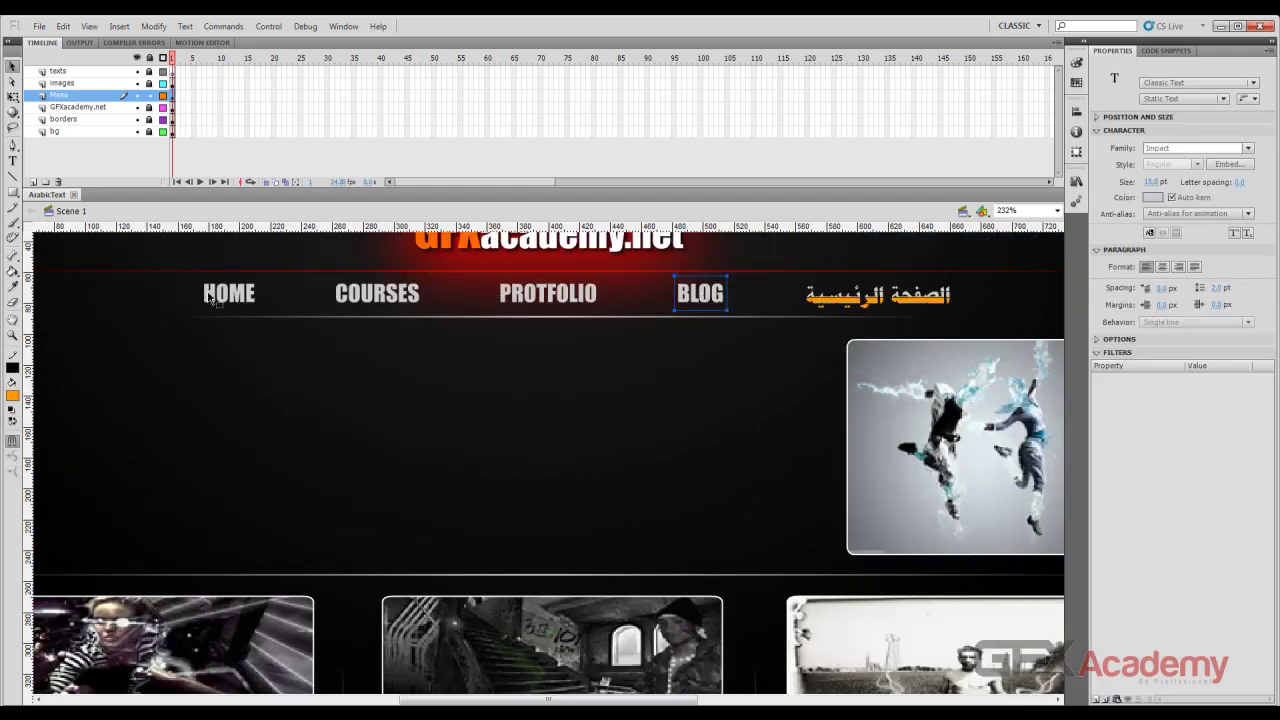
double_click(704, 292)
click(697, 293)
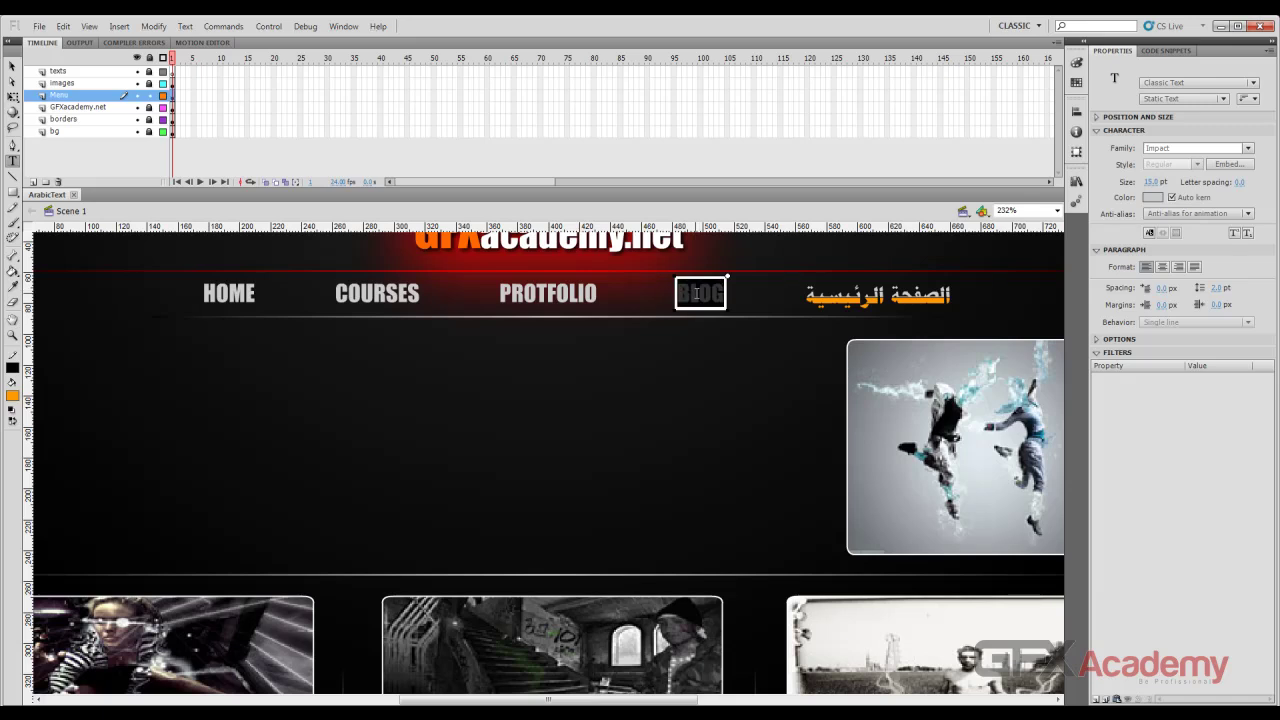
double_click(697, 293)
text(المدو)
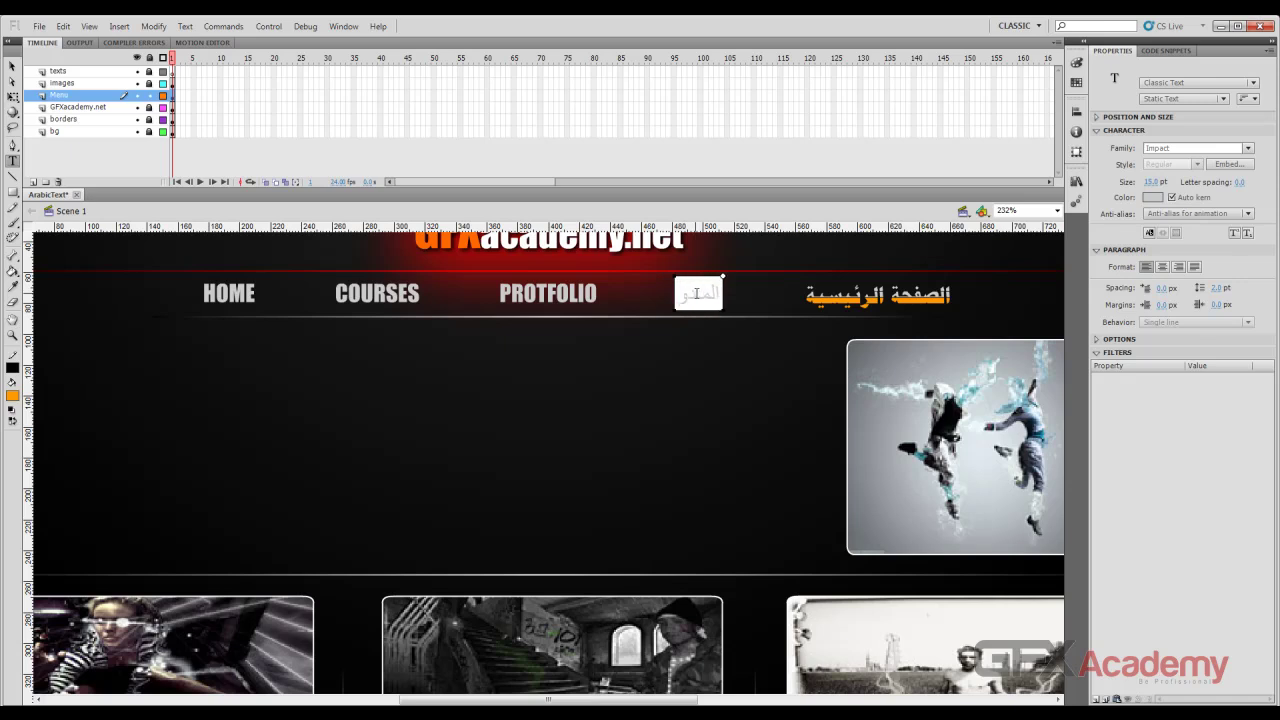
text(نة)
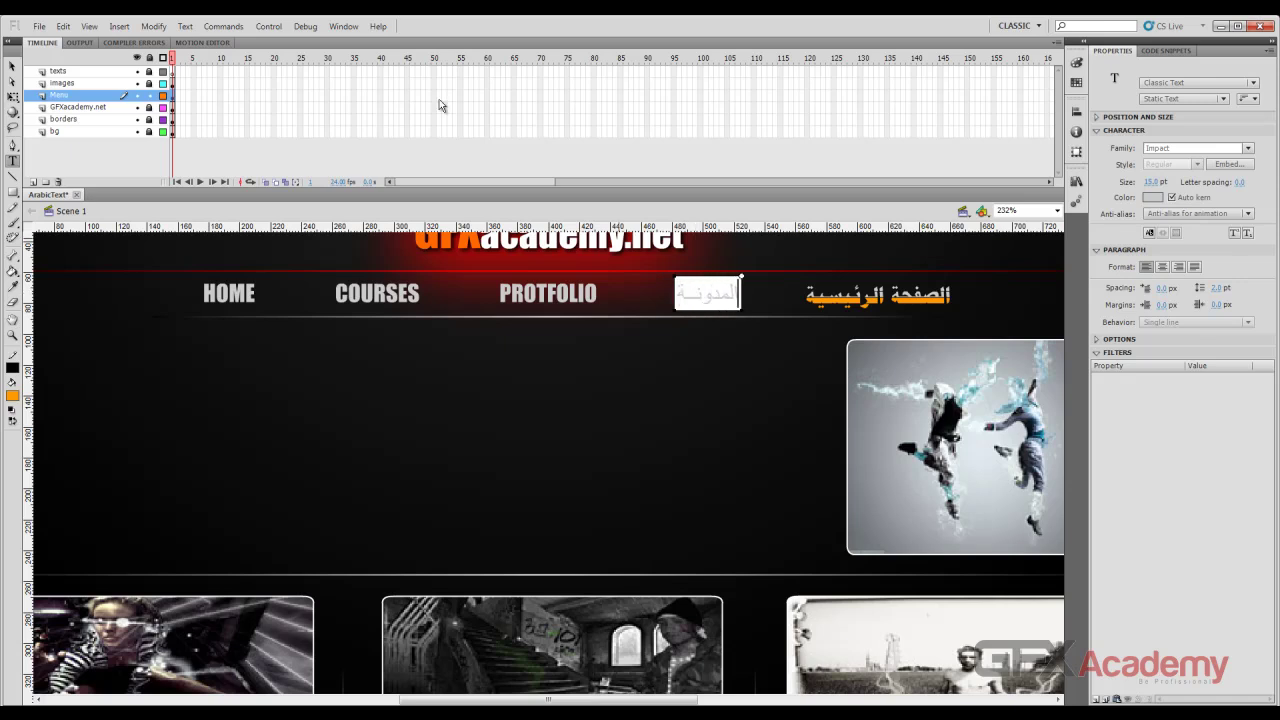
click(12, 66)
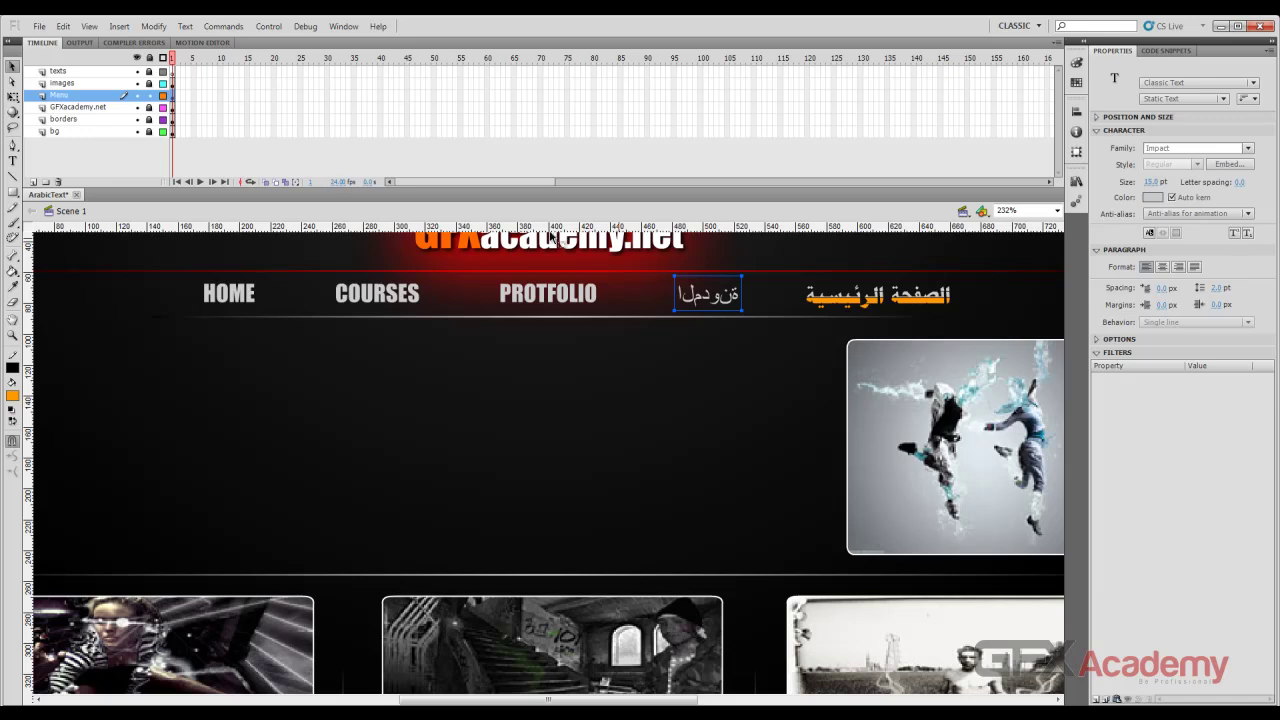
Replace the PROTFOLIO menu label's text with "أعمال الأعضاء".
double_click(586, 294)
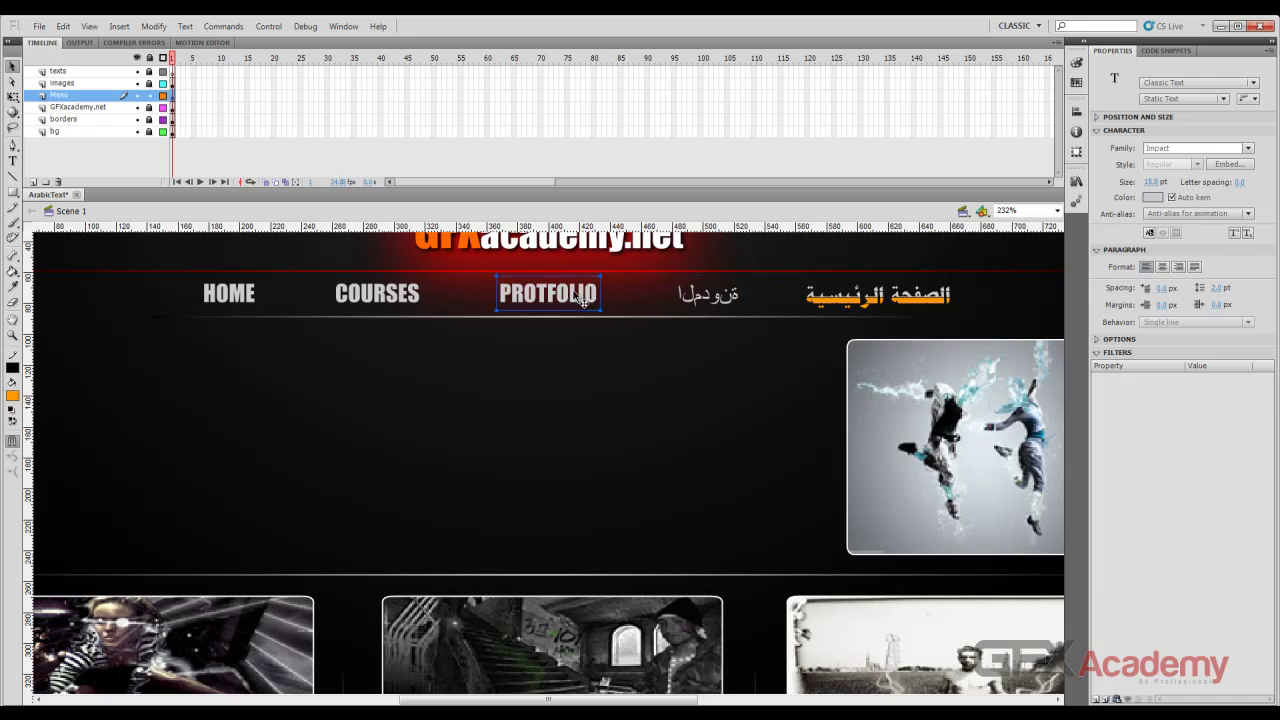
double_click(574, 291)
click(574, 291)
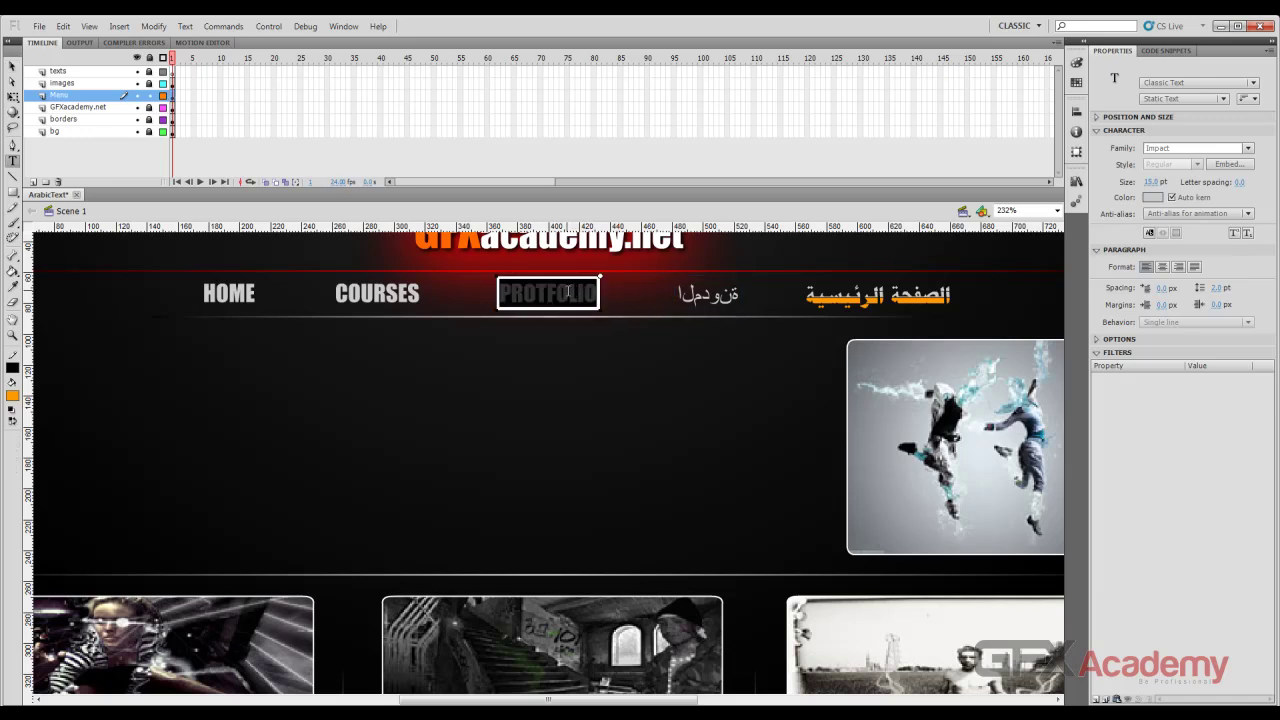
key(ctrl+a)
key(BackSpace)
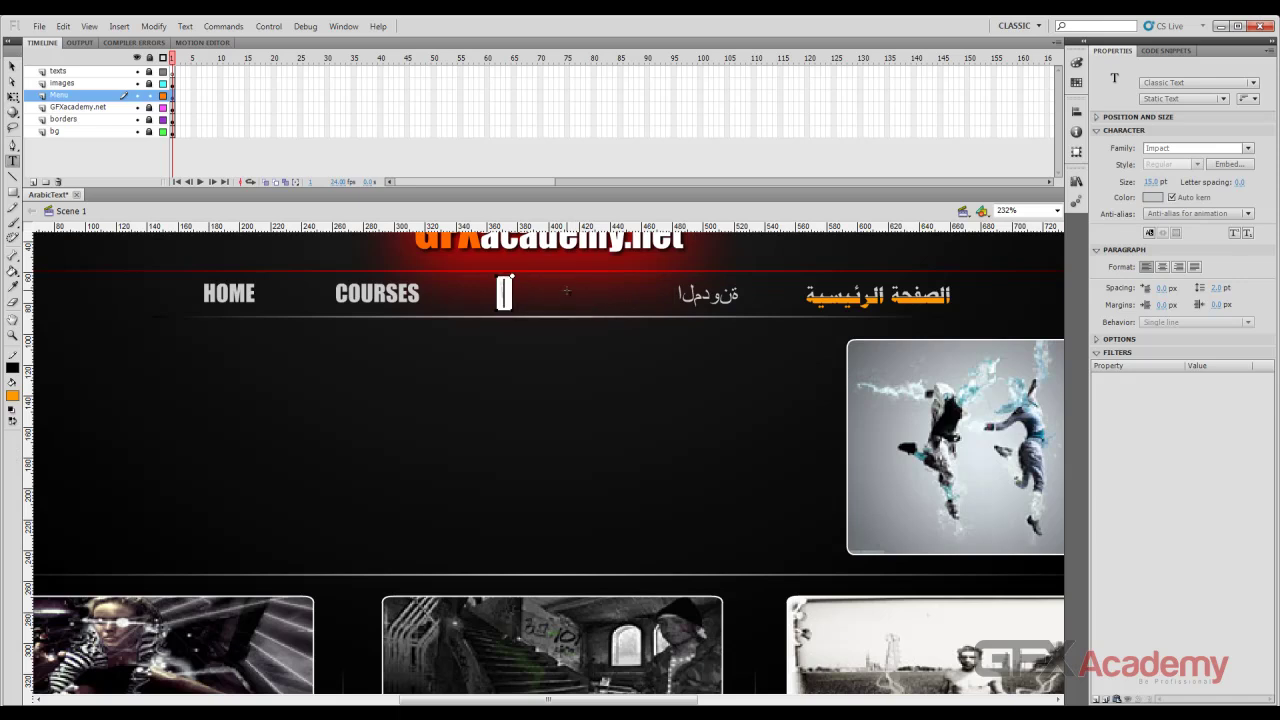
text(الاعمال)
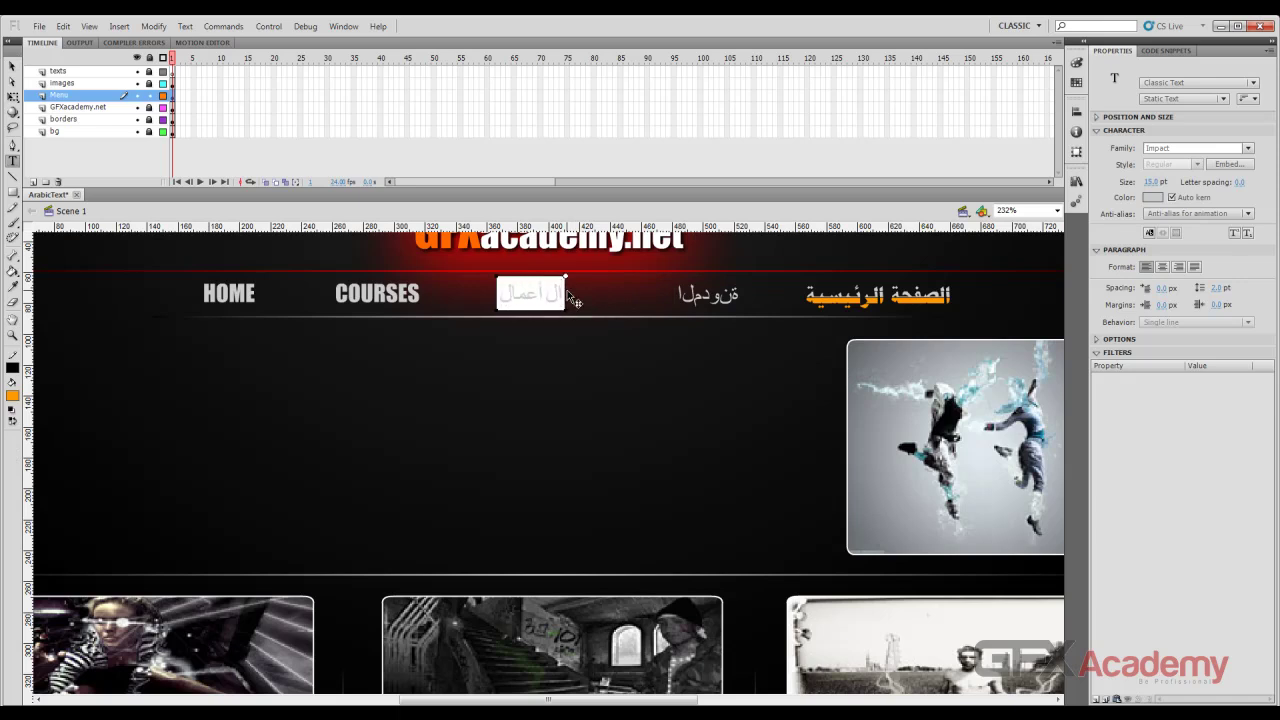
text(الأعما)
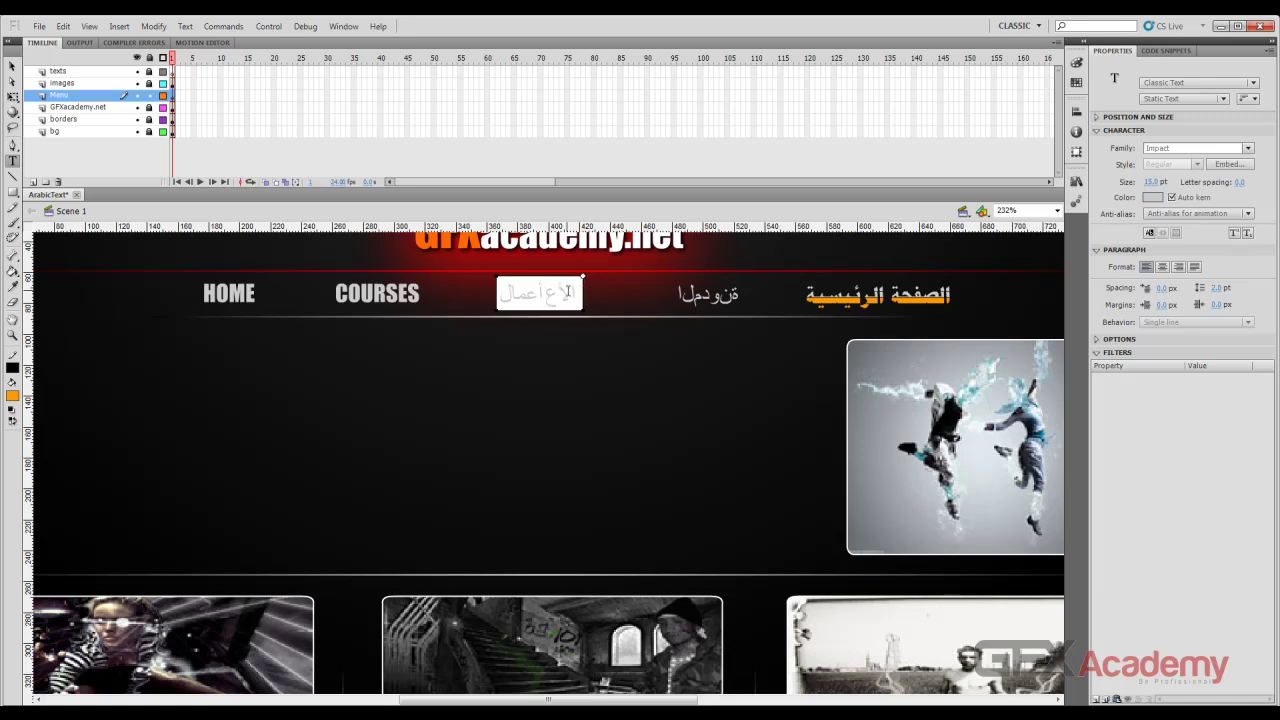
text(ء)
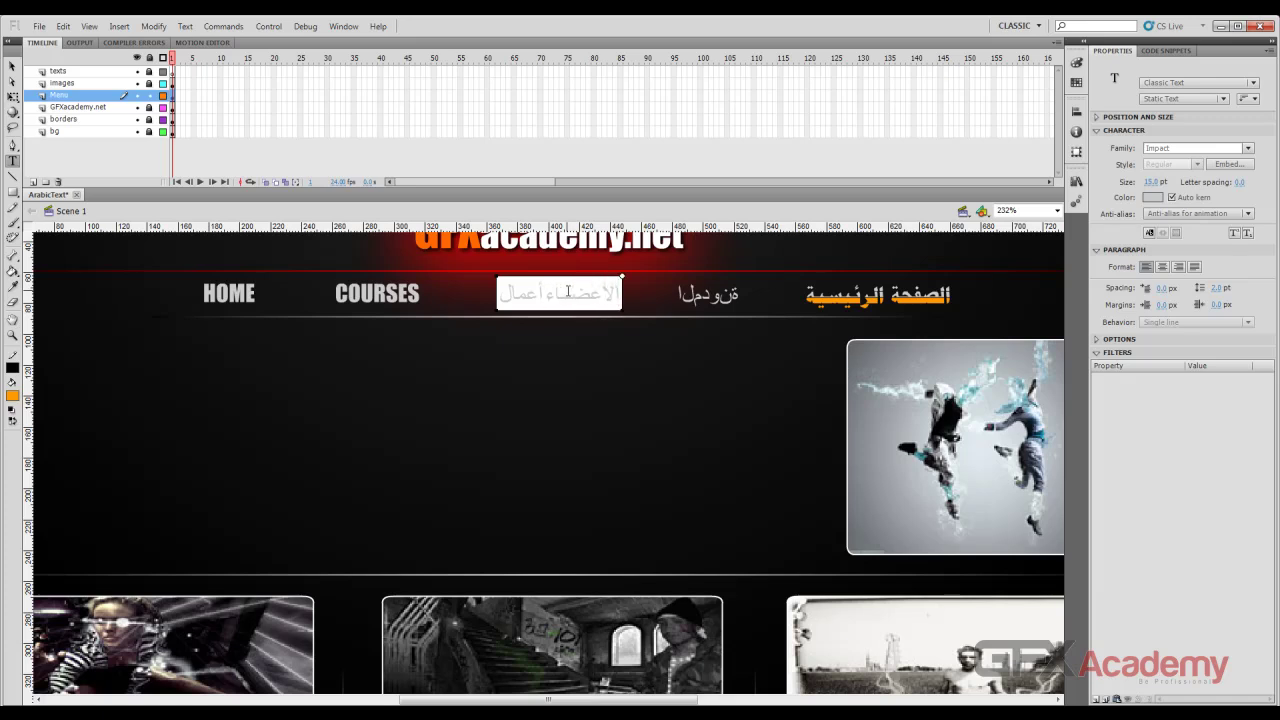
Replace the COURSES menu label's text with "الكورسات".
click(404, 294)
key(ctrl+a)
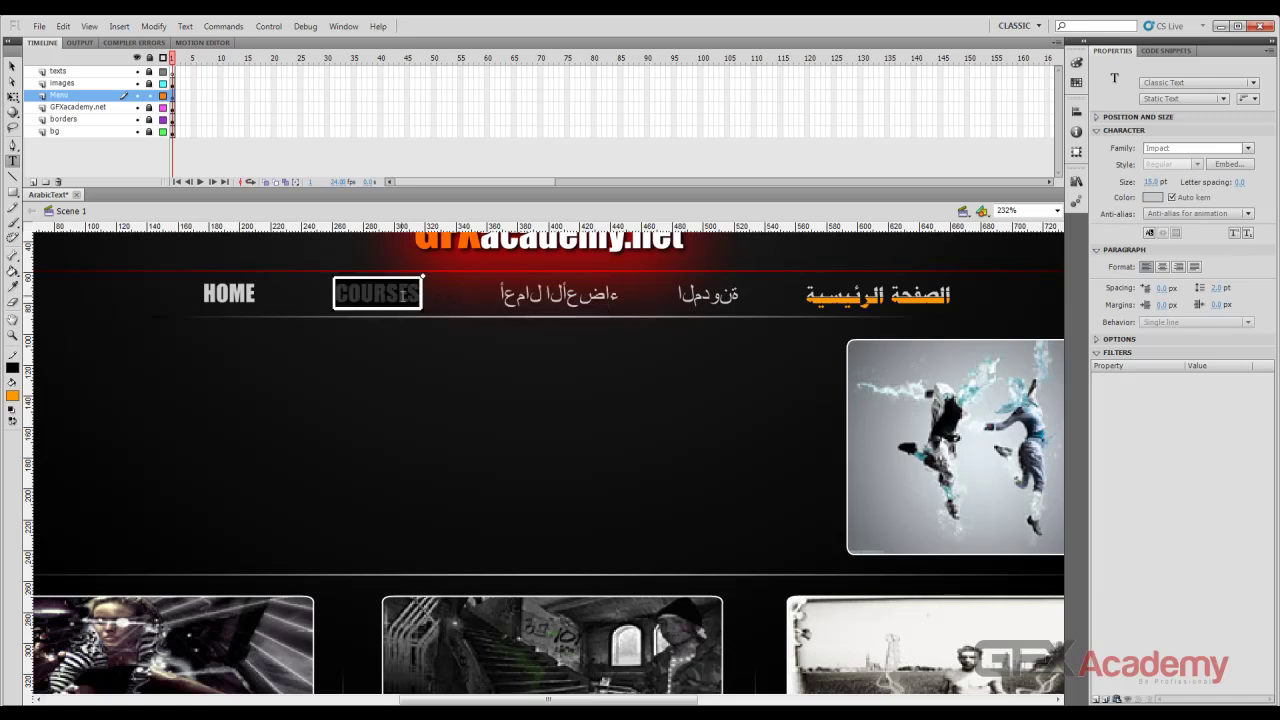
text(الكو)
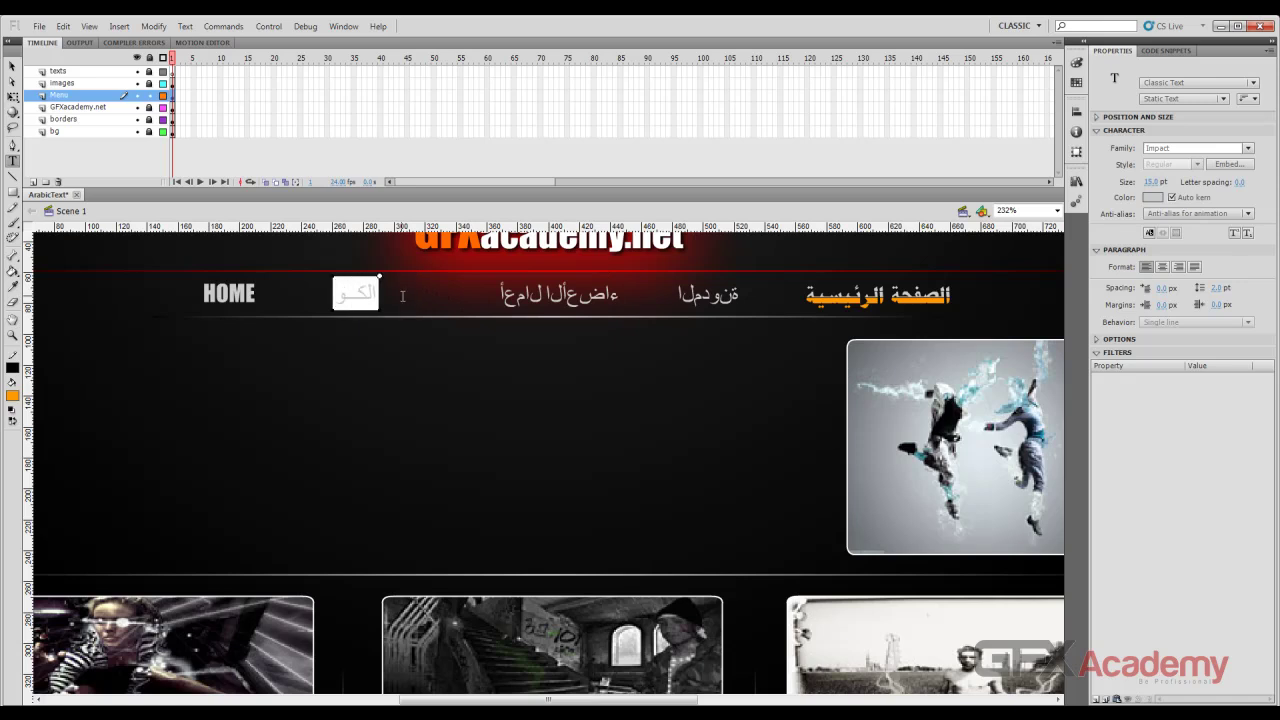
text(رسات)
Replace the HOME menu label's text with "اتصل بنا" and finish text editing.
click(246, 294)
double_click(246, 294)
double_click(246, 294)
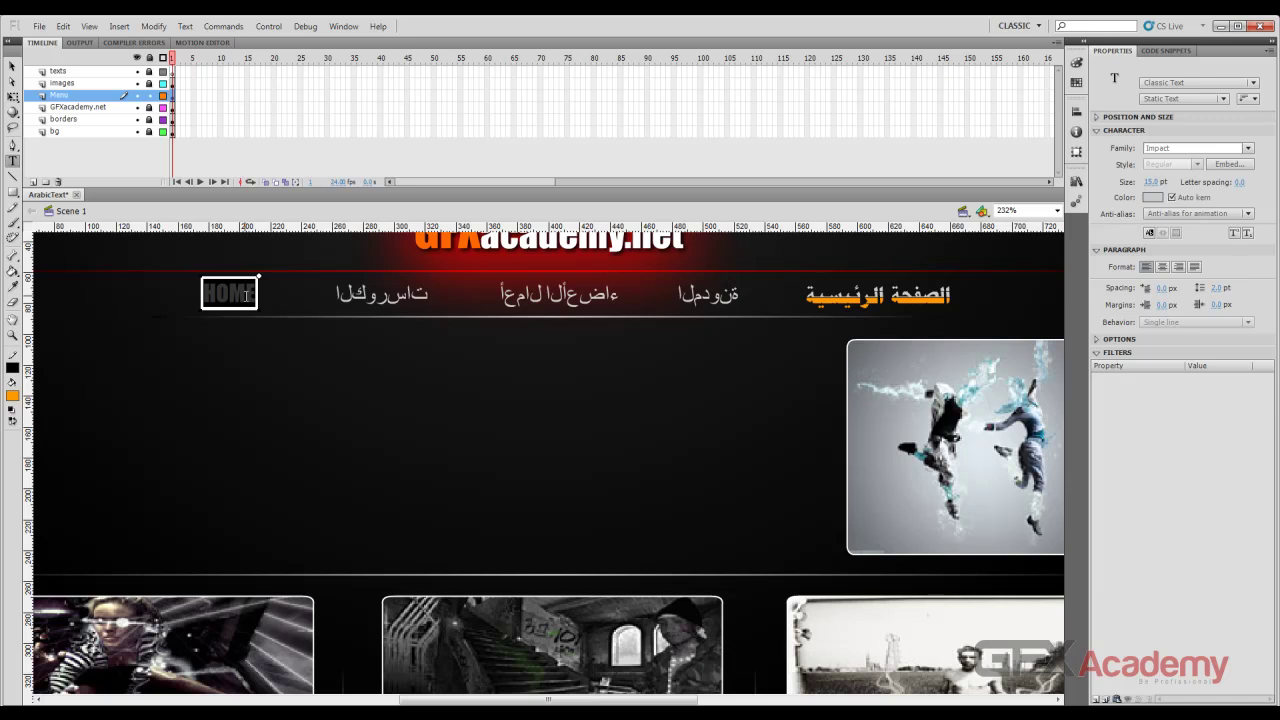
text(الرئيس)
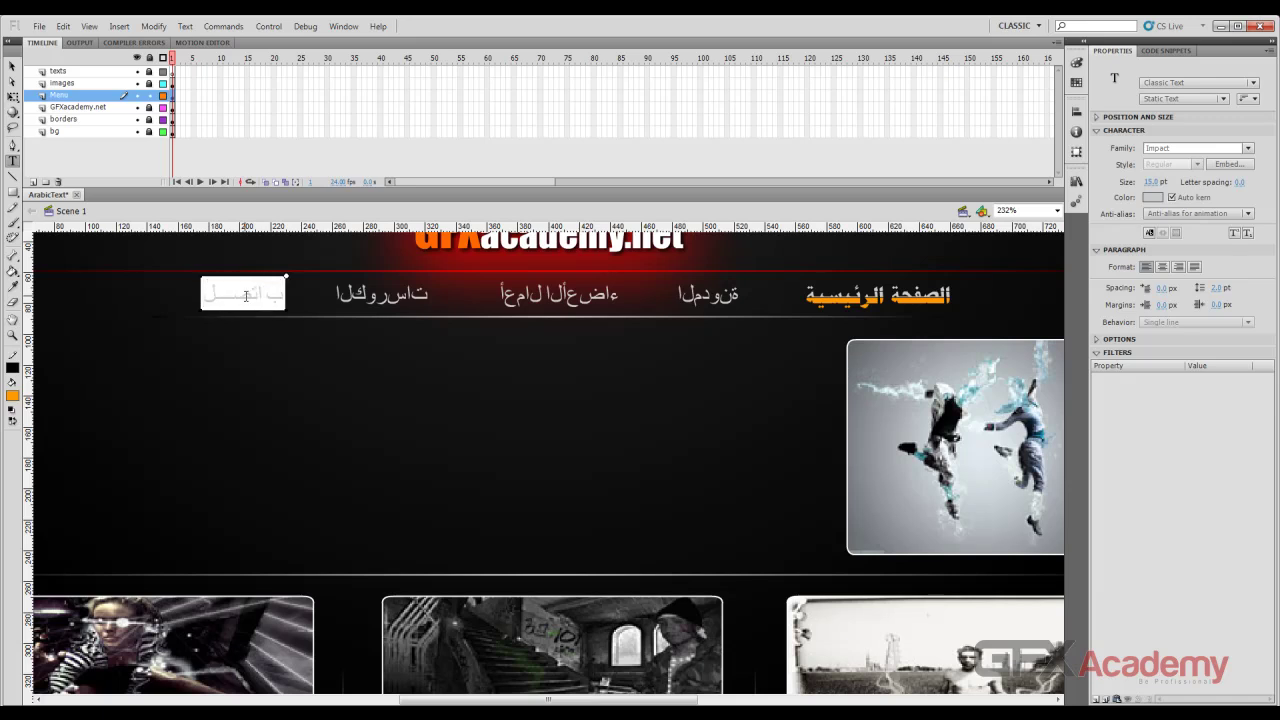
text(ية)
click(12, 66)
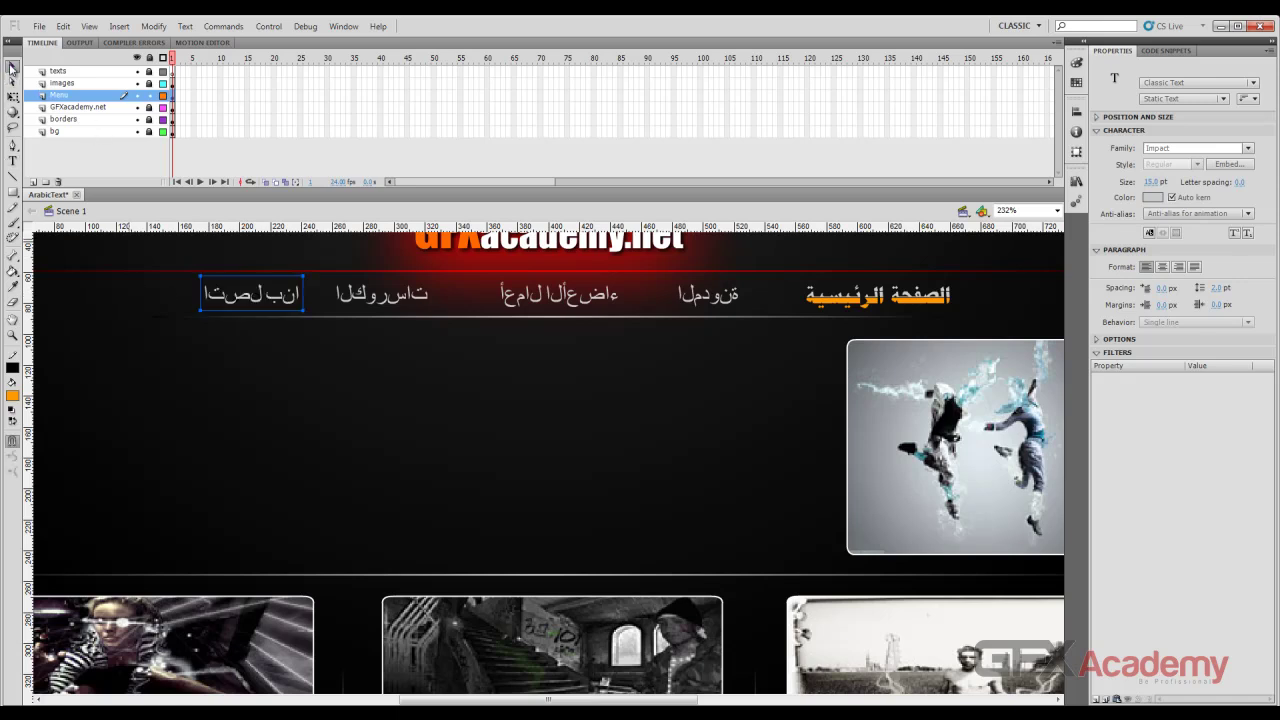
Convert the four newly translated Arabic menu labels from Classic Text to TLF Text.
shift+click(405, 302)
shift+click(543, 306)
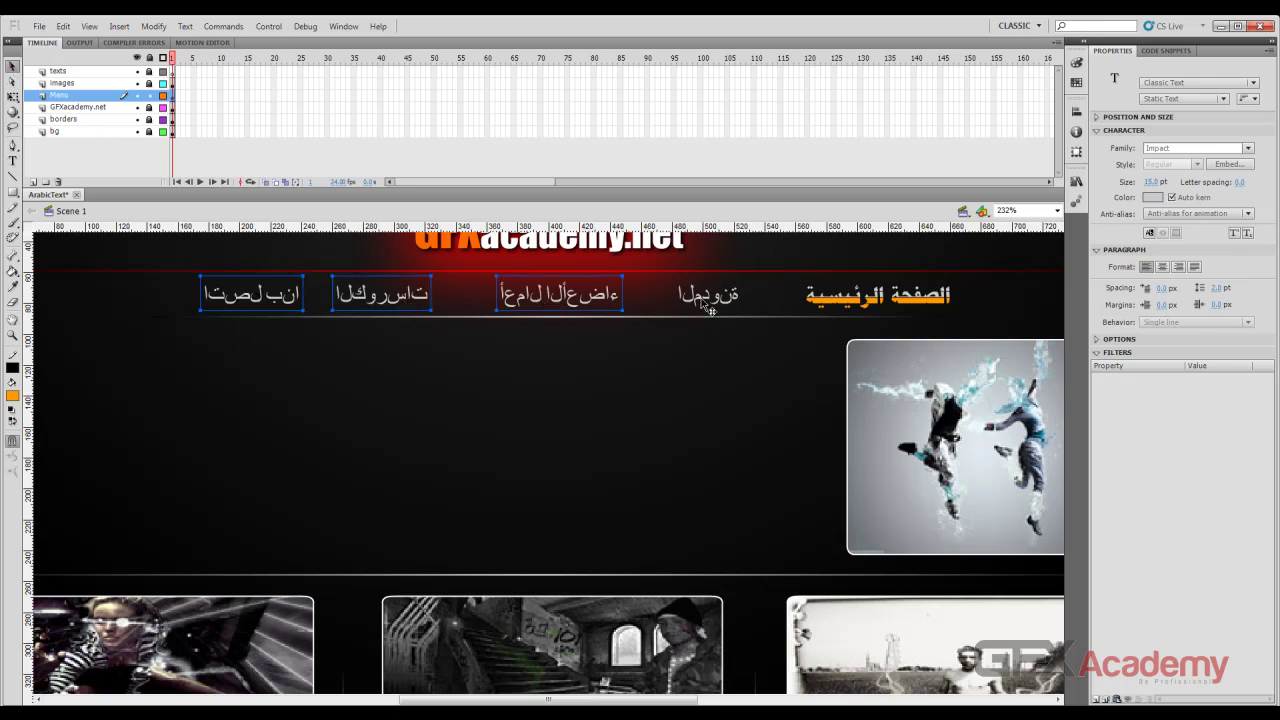
shift+click(708, 306)
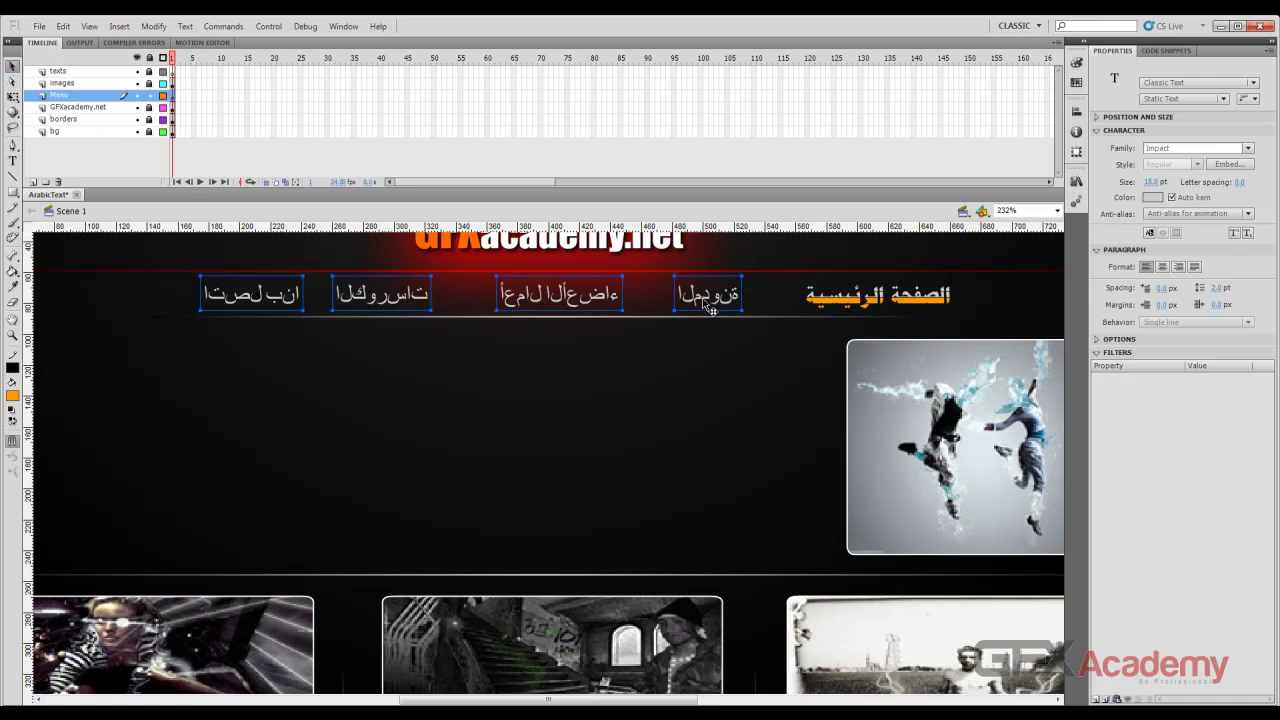
click(1201, 84)
click(1180, 98)
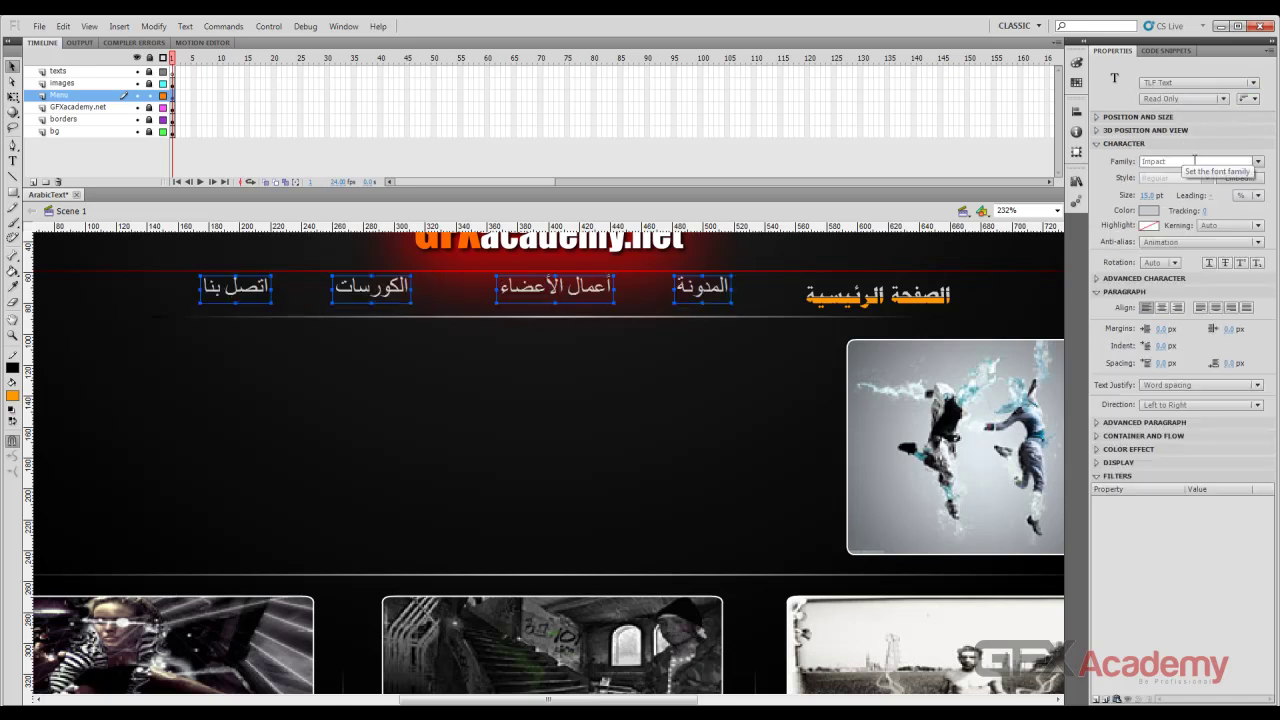
Set the font family of the four selected menu labels to PT Simple Bold Ruled.
click(1258, 161)
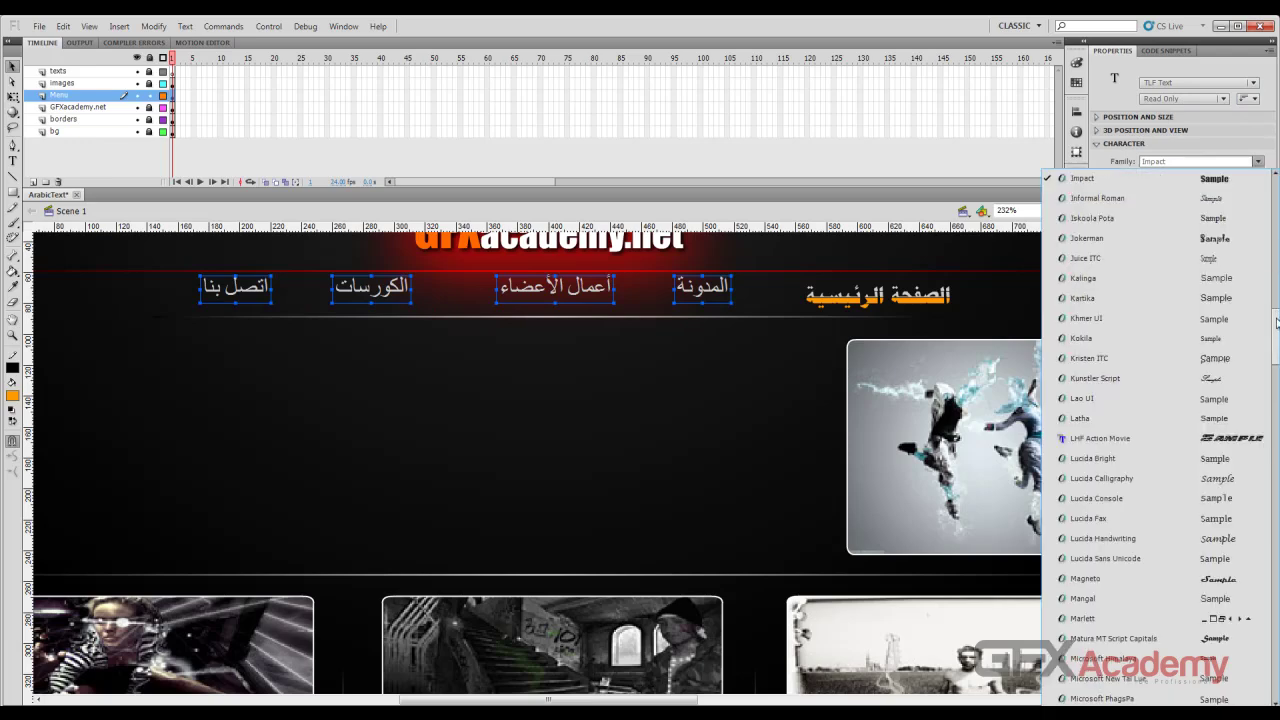
scroll(1276, 320, up, 15)
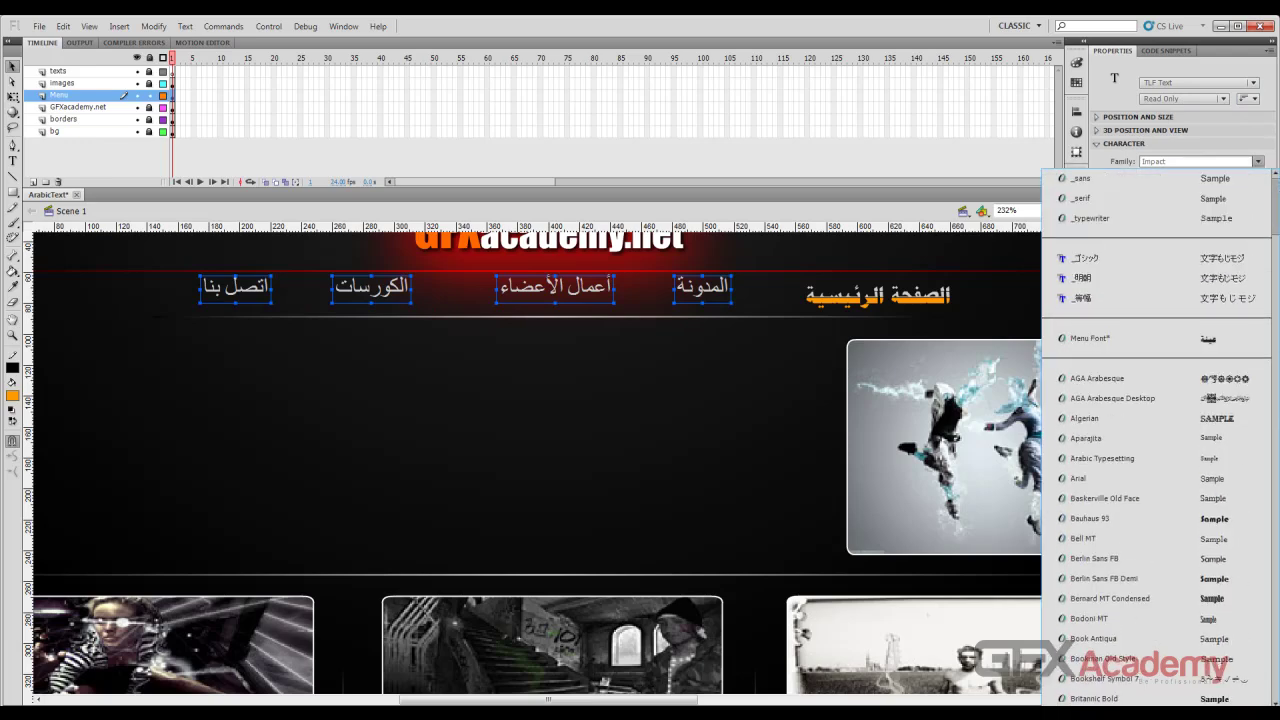
scroll(1274, 521, down, 20)
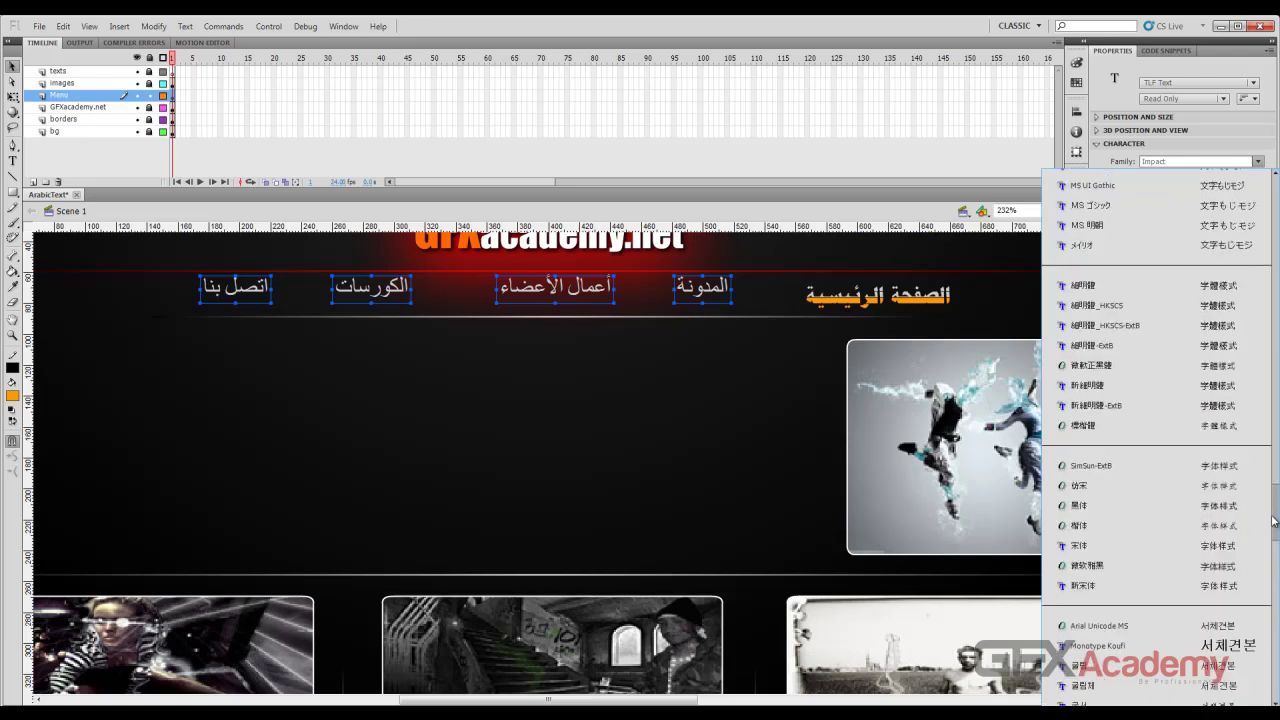
scroll(1274, 521, down, 15)
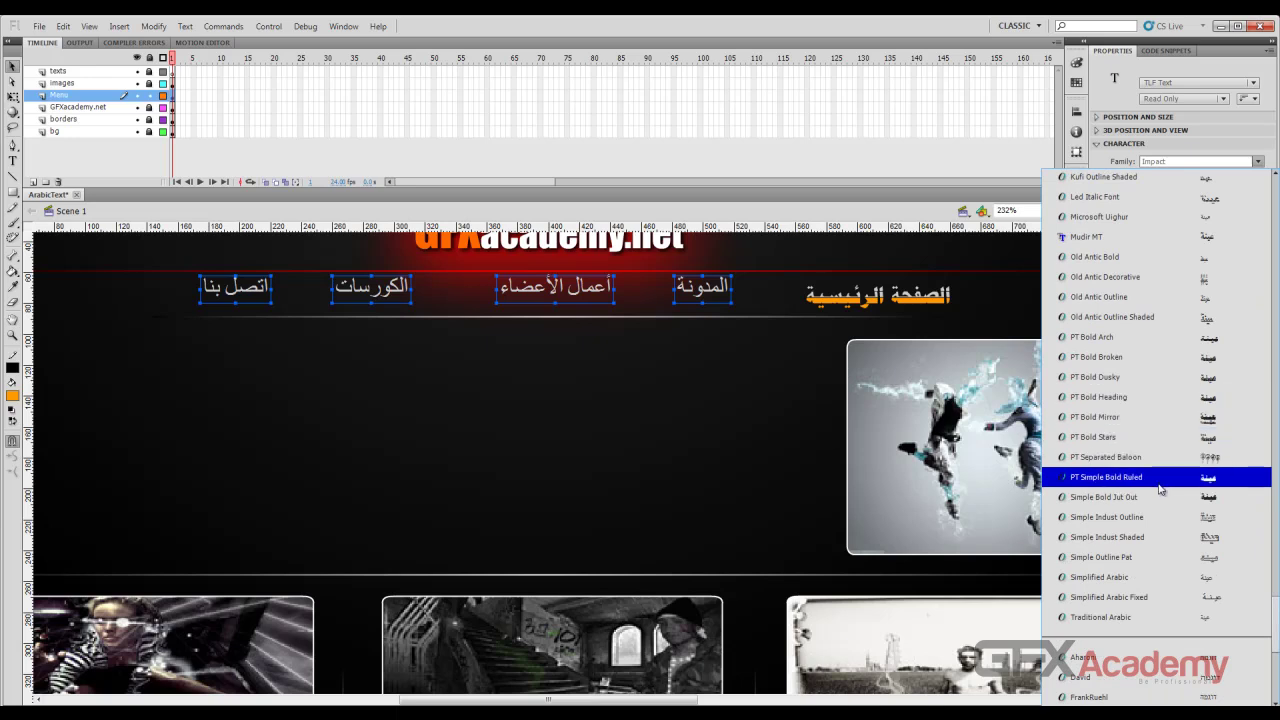
click(1128, 485)
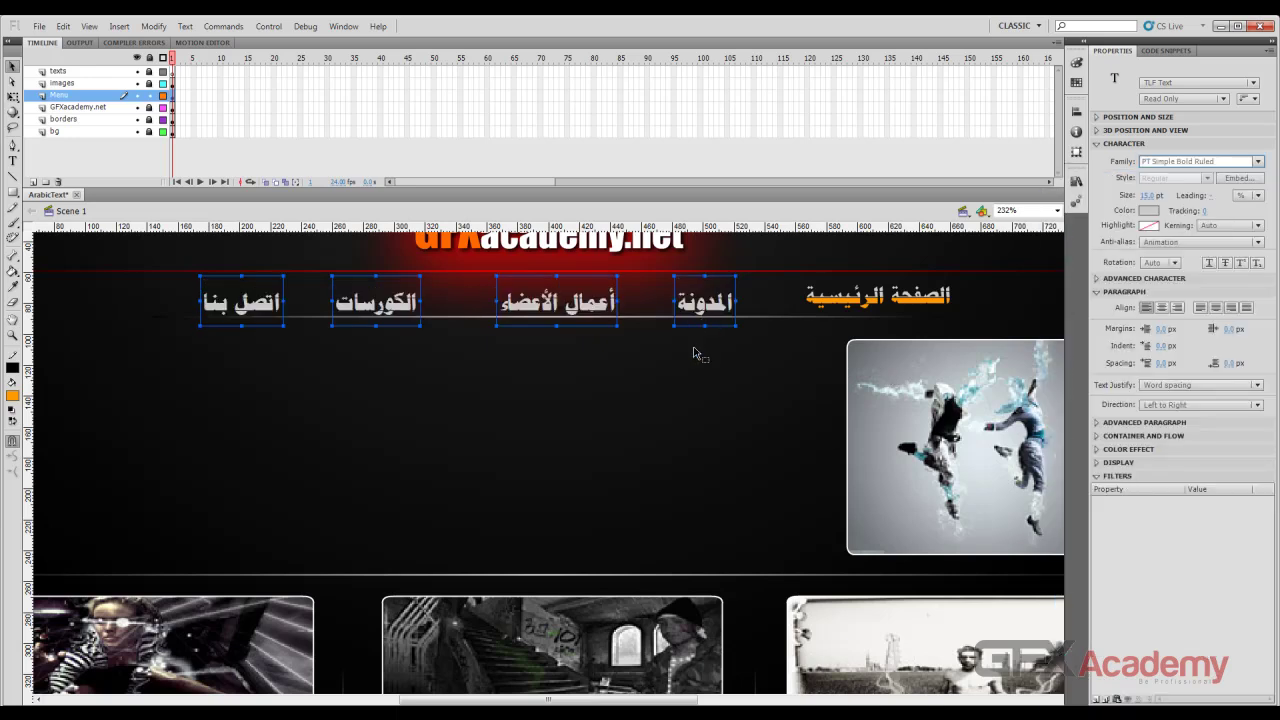
Try neighbouring fonts such as PT Bold Stars on the four menu labels and return to PT Simple Bold Ruled.
key(Up)
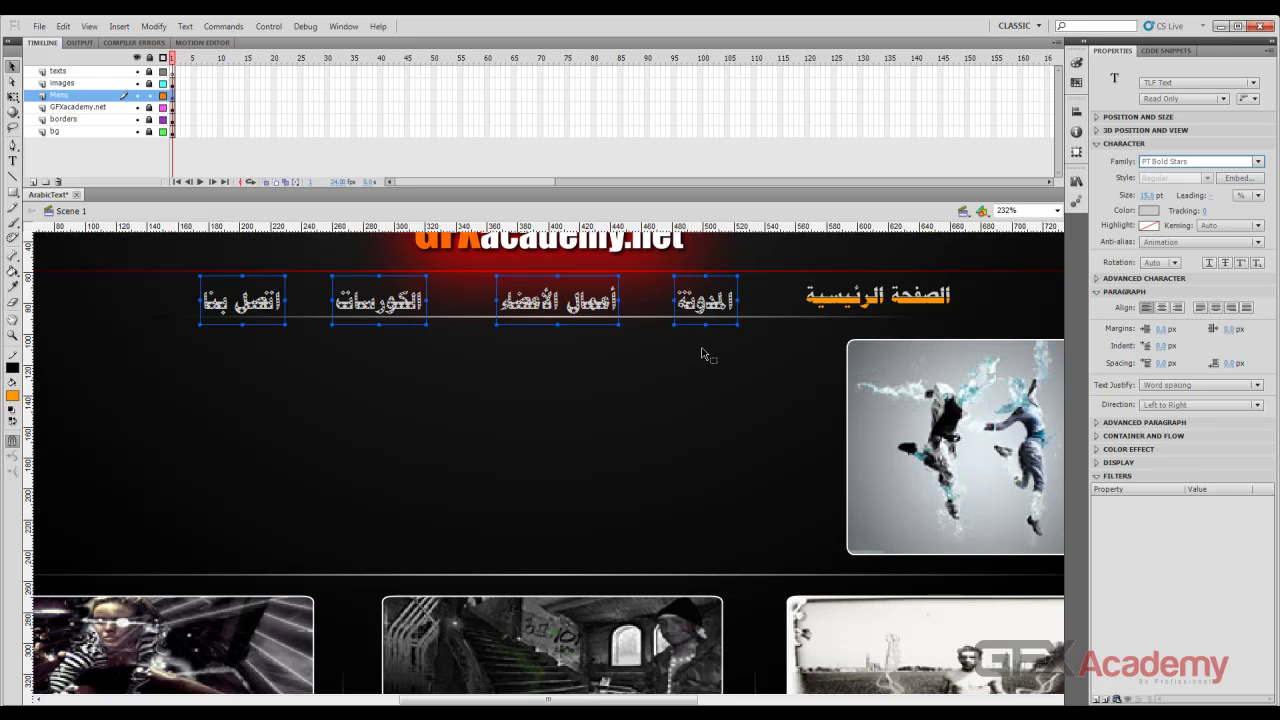
key(Up)
key(Down)
key(Down)
click(620, 343)
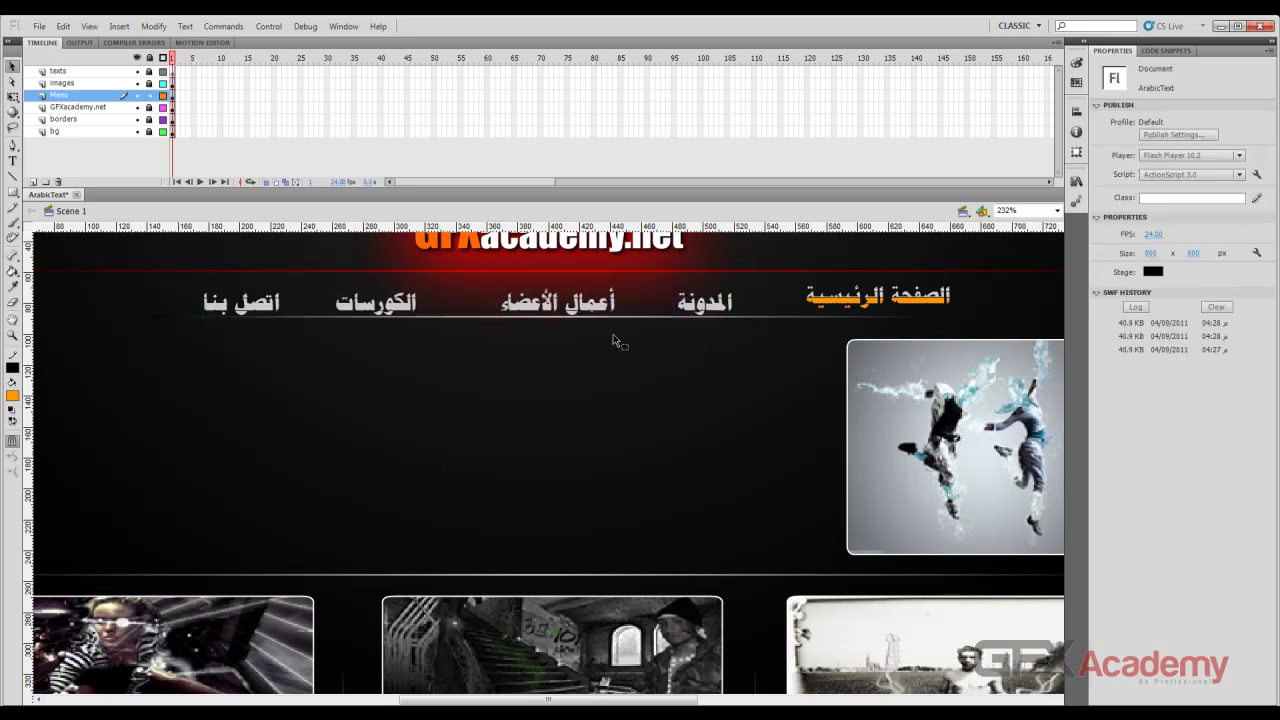
click(724, 312)
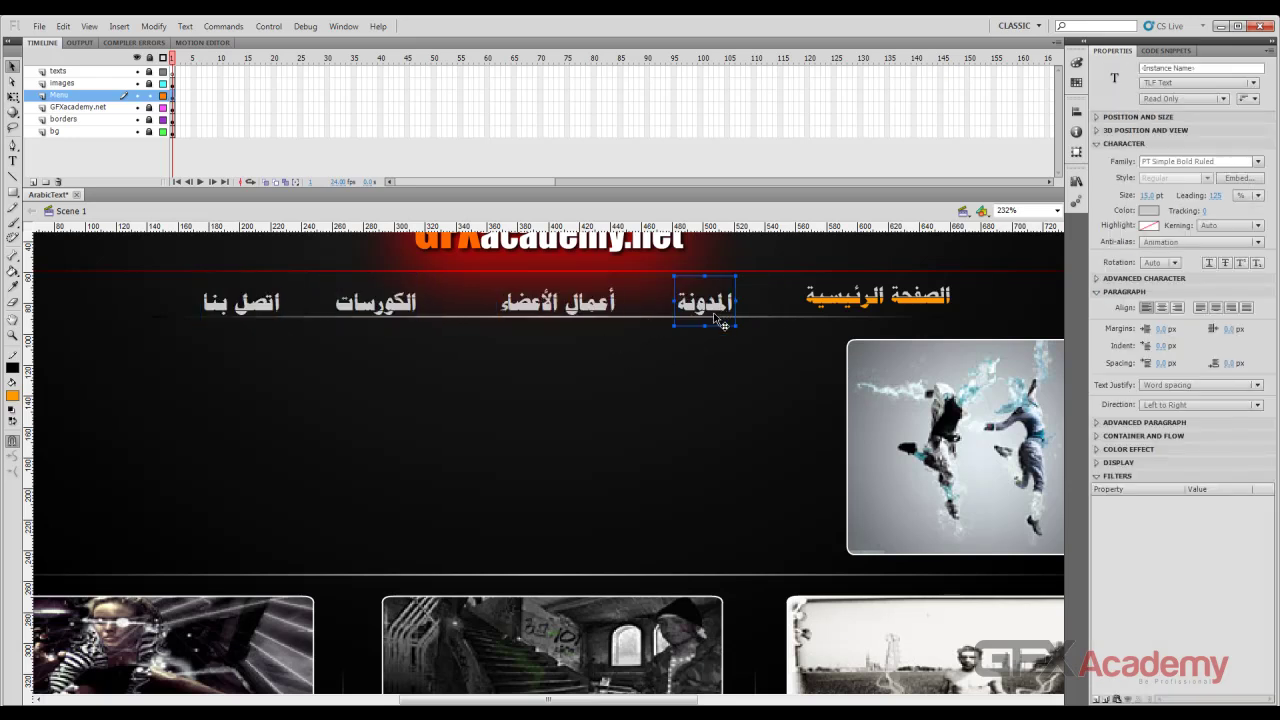
click(881, 300)
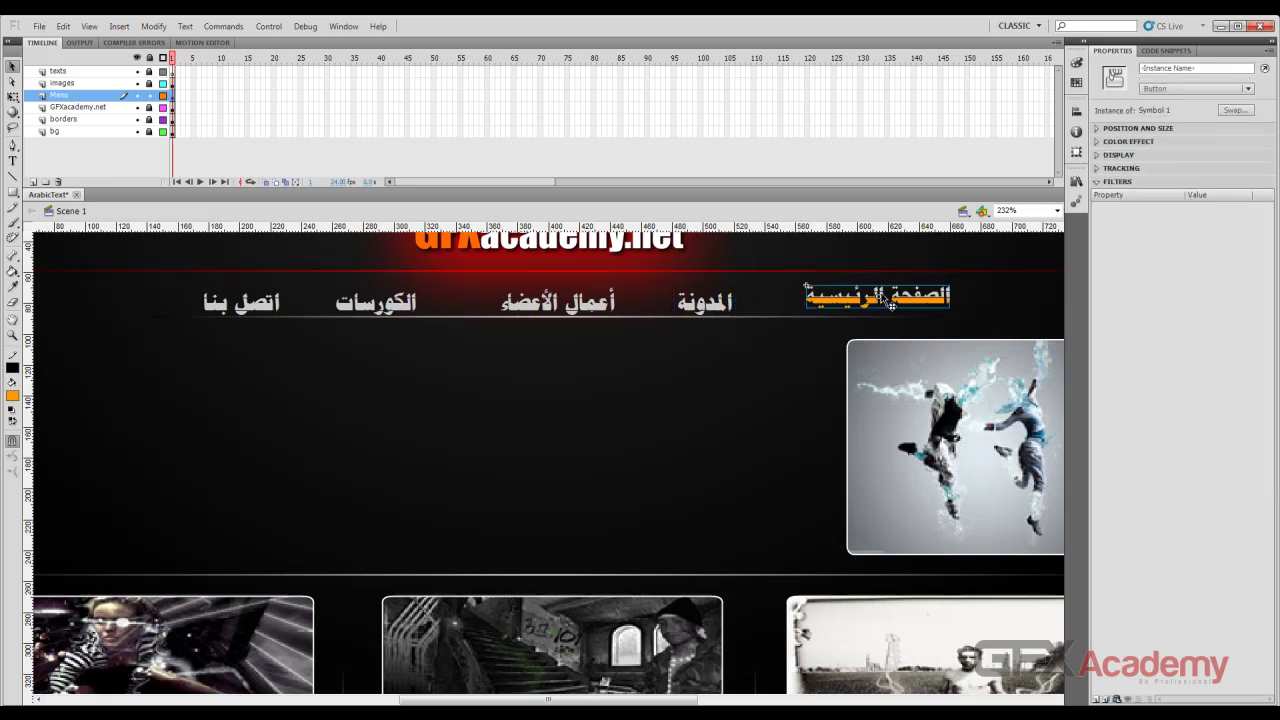
click(725, 308)
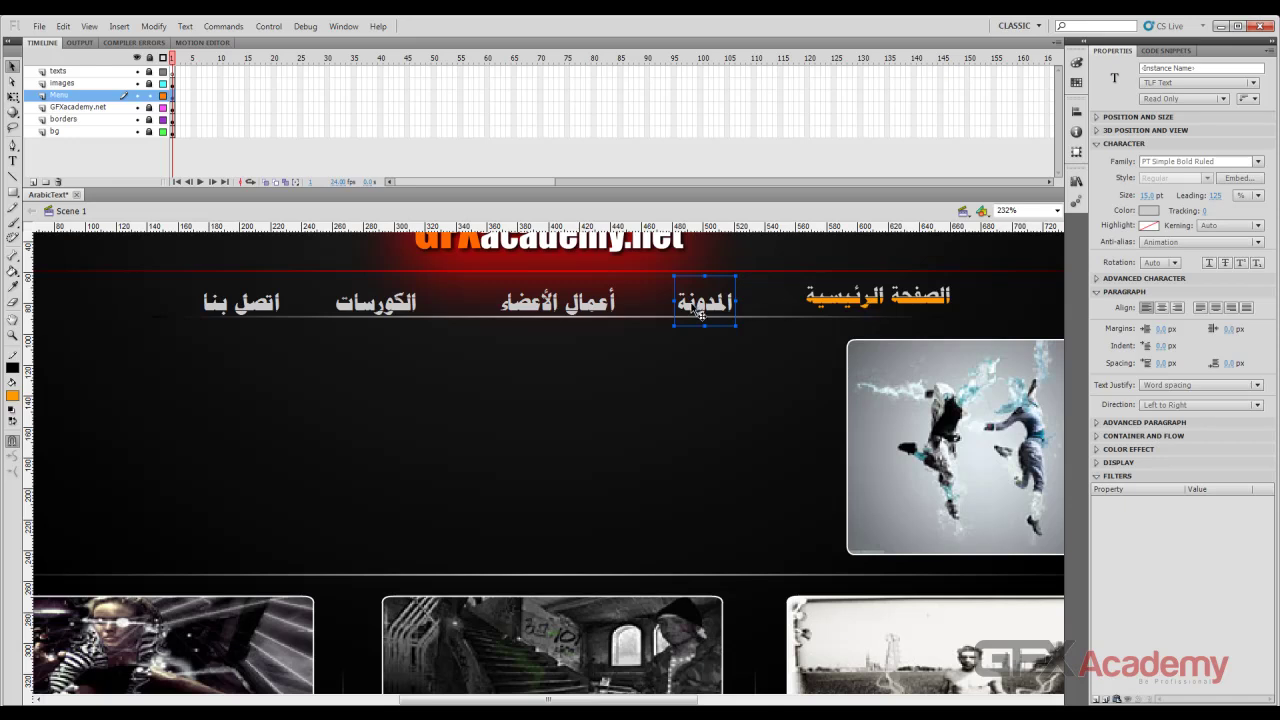
shift+click(603, 305)
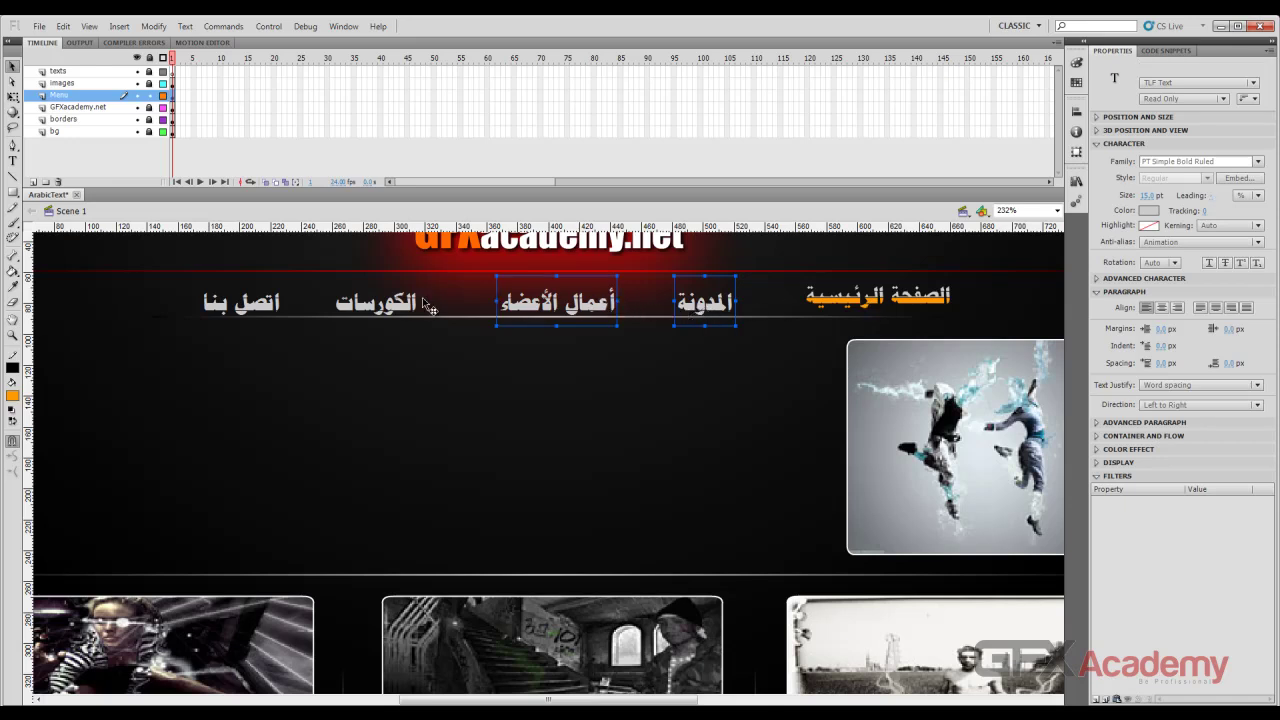
shift+click(400, 305)
shift+click(263, 312)
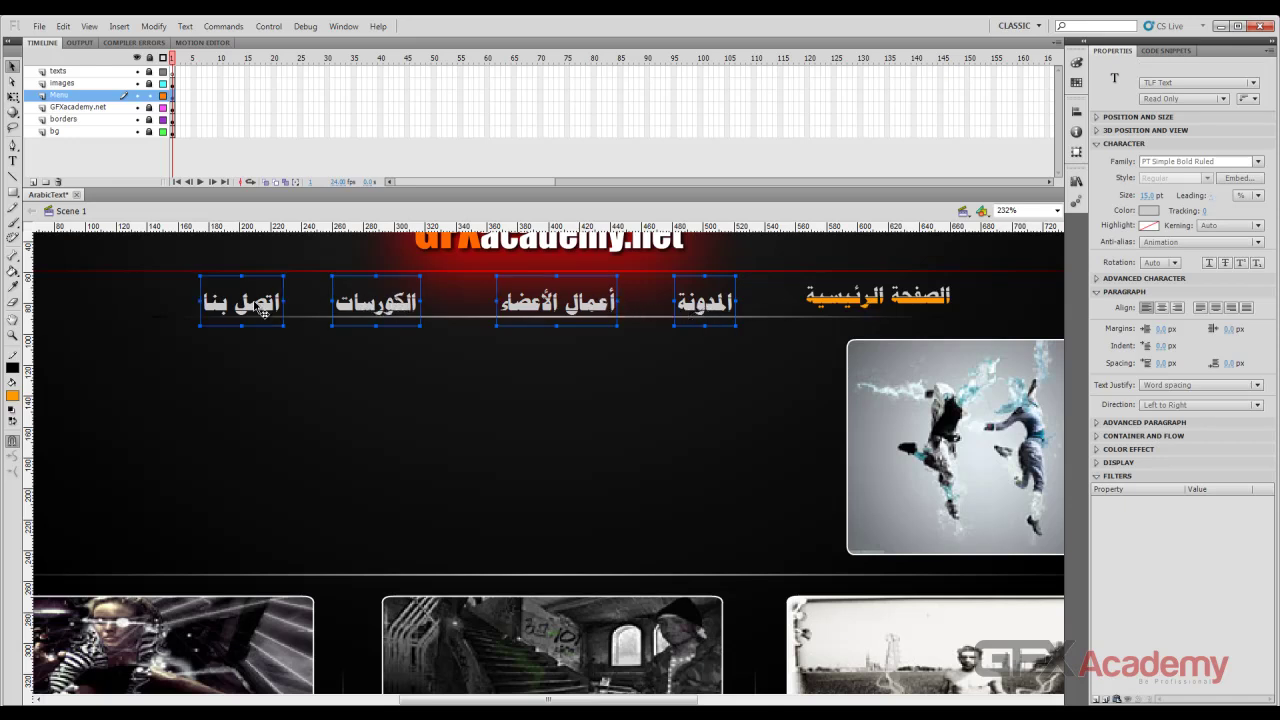
click(875, 310)
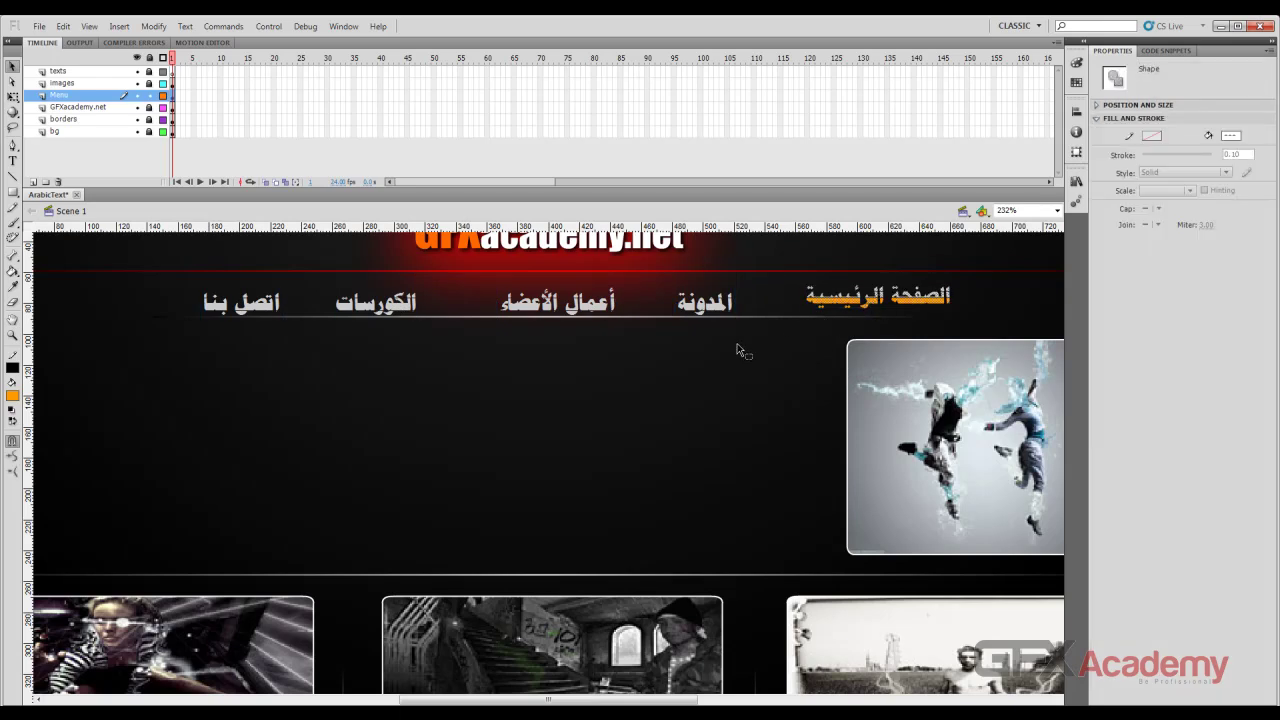
Space the four light-coloured Arabic menu labels evenly in the horizontal direction, with alignment to the stage off.
click(720, 312)
shift+click(560, 310)
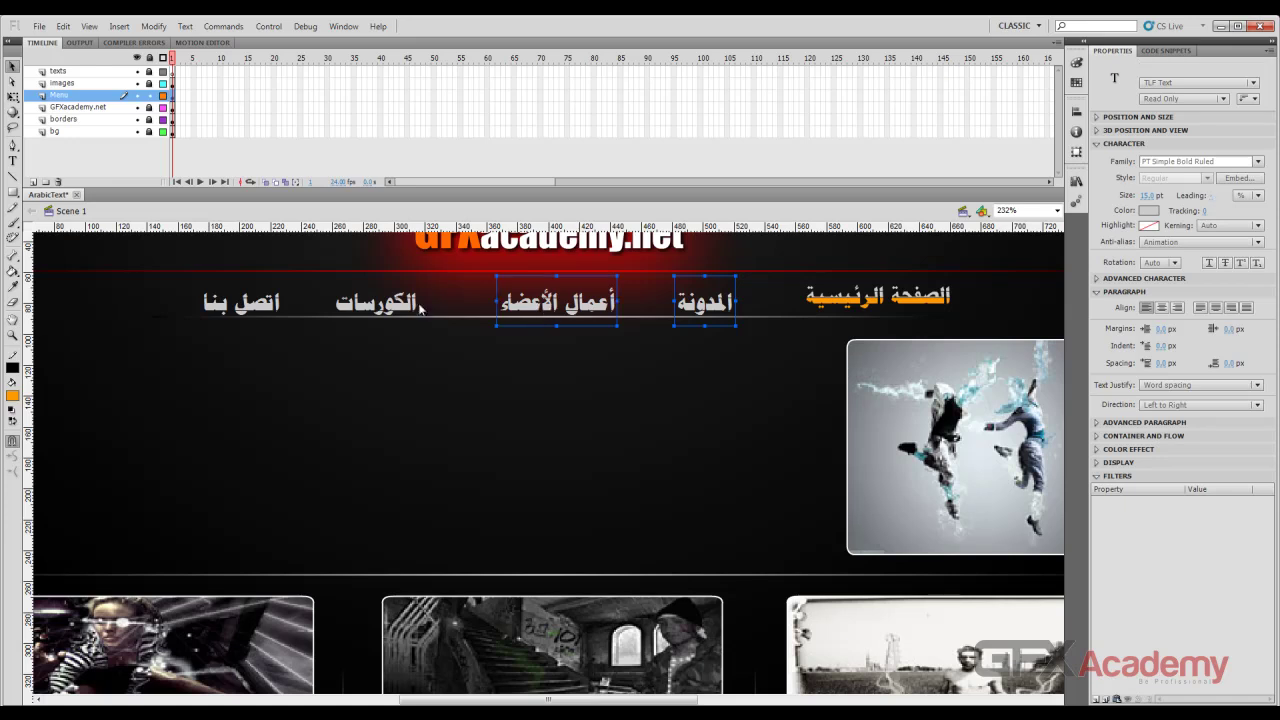
shift+click(405, 308)
shift+click(254, 313)
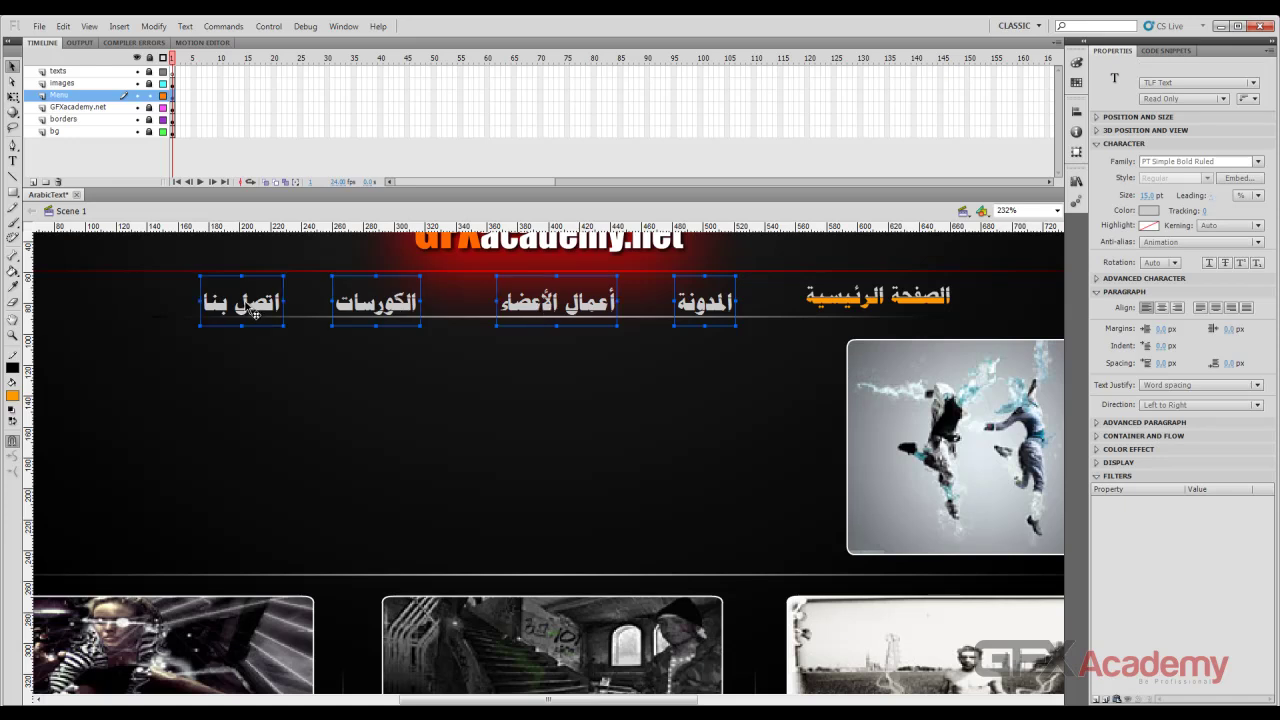
click(1076, 111)
click(941, 226)
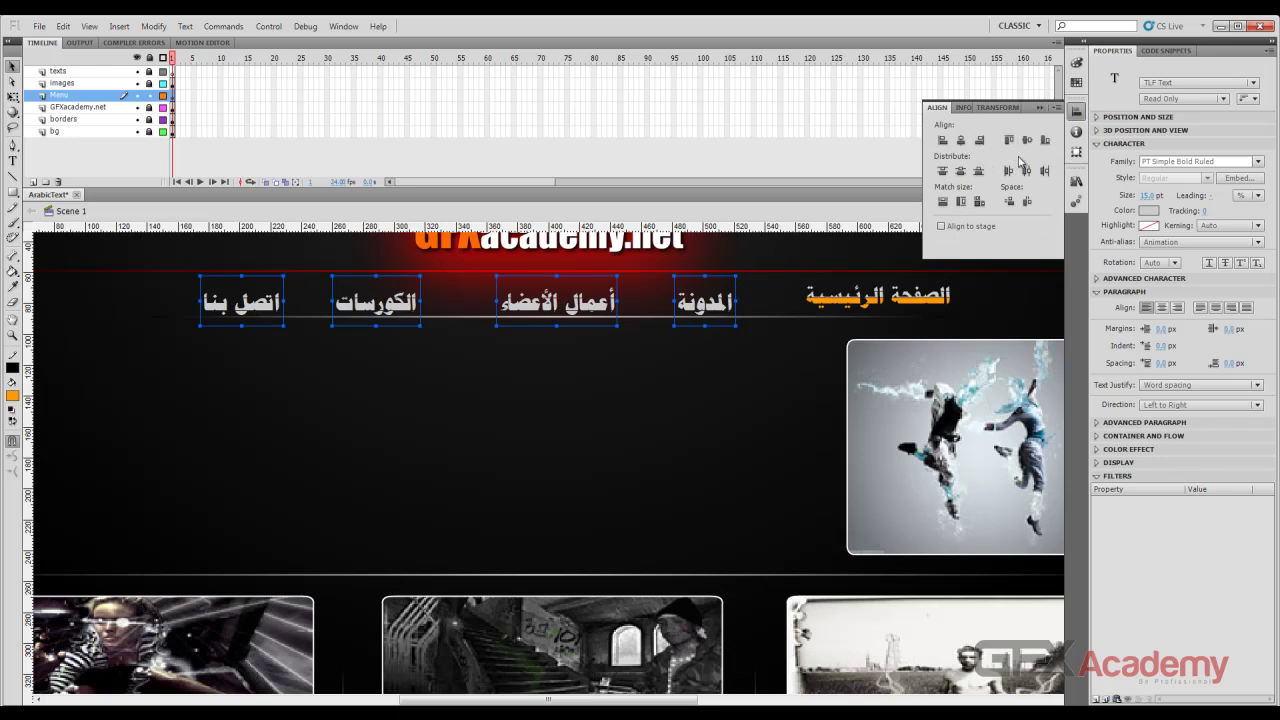
click(1010, 202)
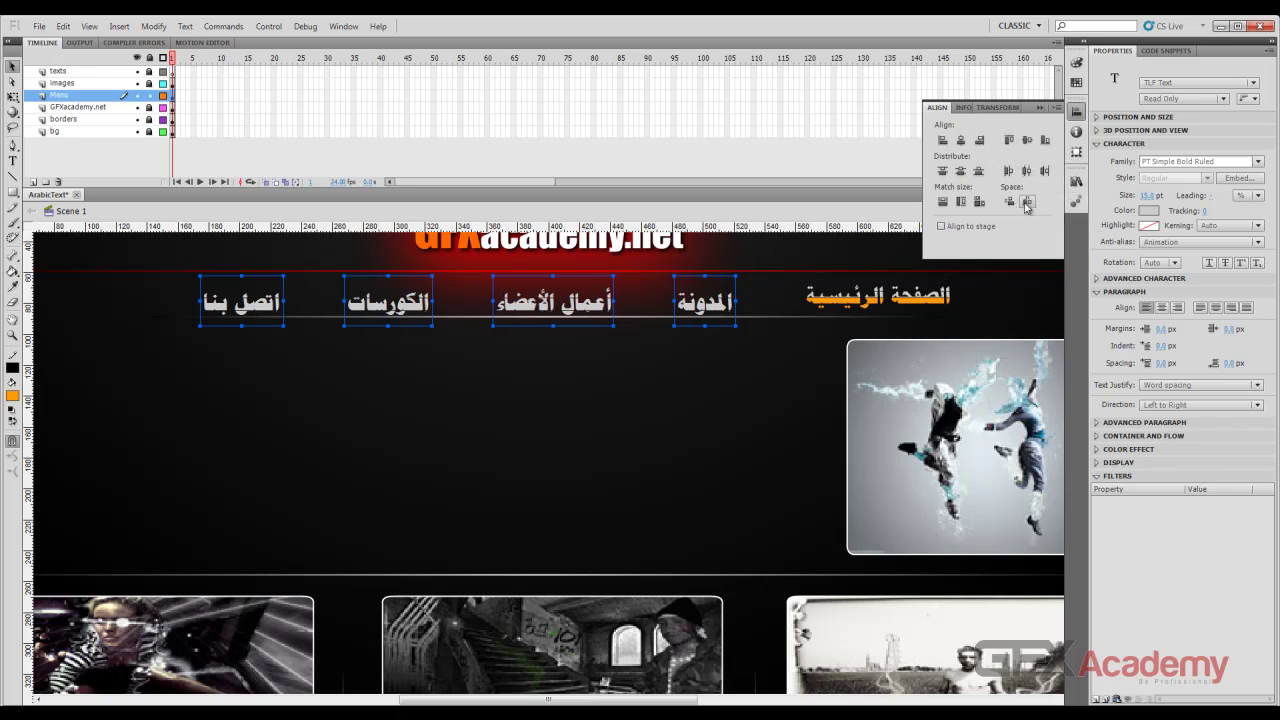
Group the shapes that make up the orange "الصفحة الرئيسية" label.
click(778, 330)
drag(790, 277, 1009, 325)
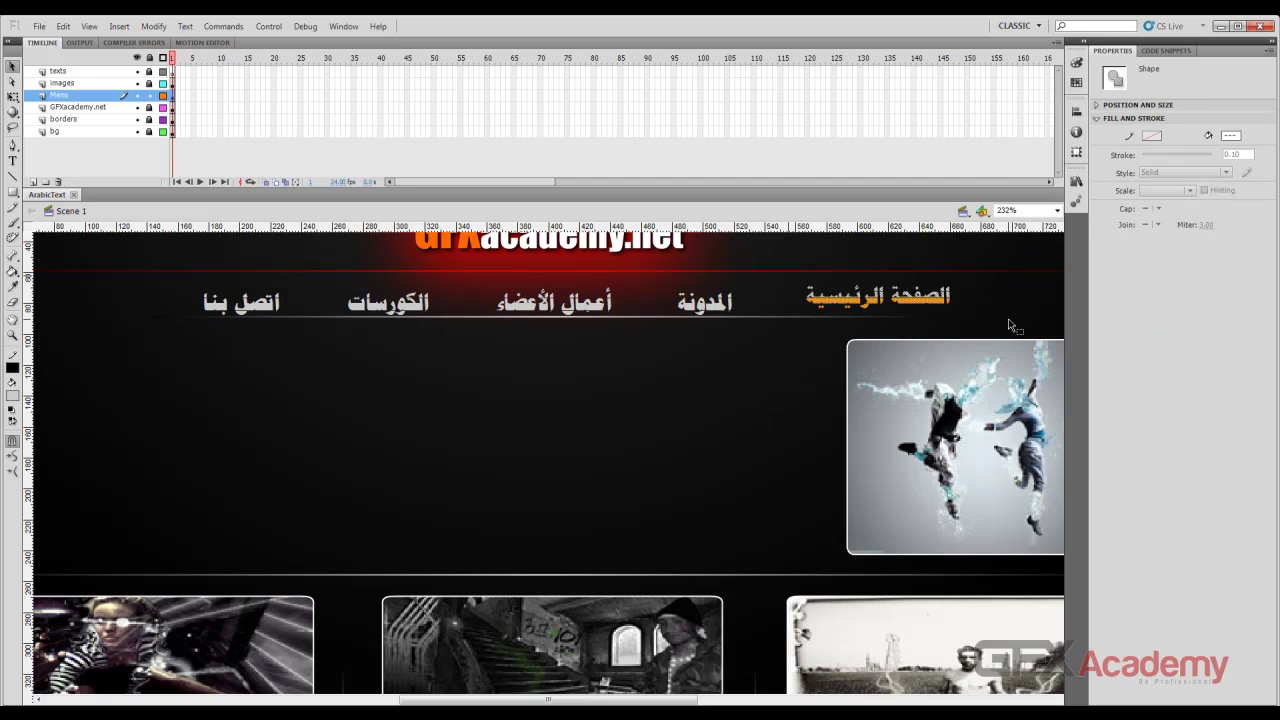
key(ctrl+g)
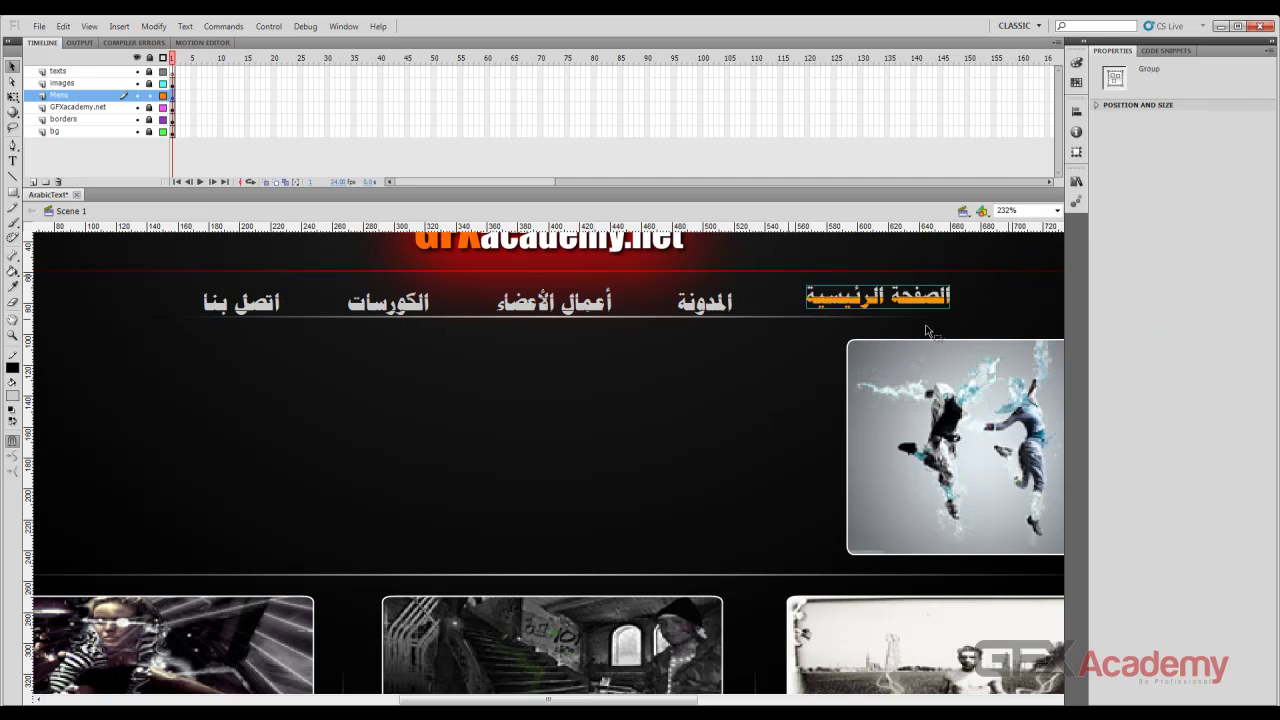
Space the orange label group and the four other menu labels evenly in the horizontal direction.
shift+click(730, 312)
shift+click(523, 308)
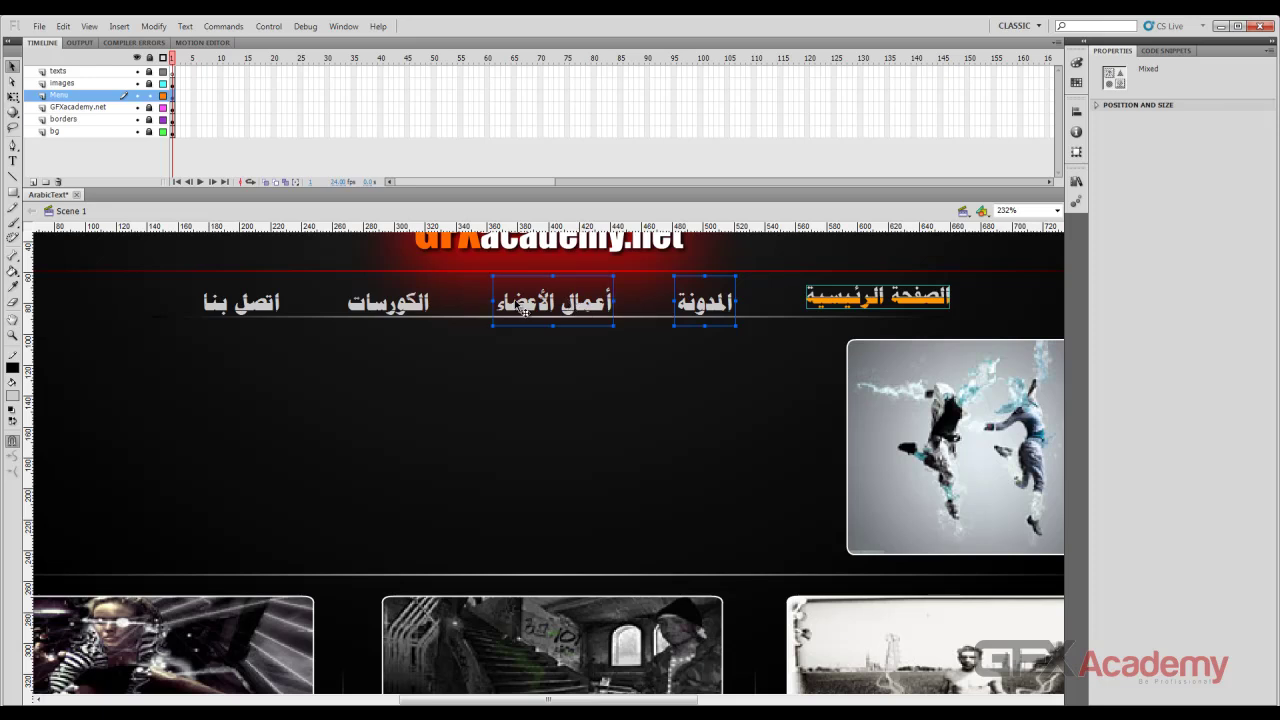
shift+click(377, 309)
shift+click(265, 310)
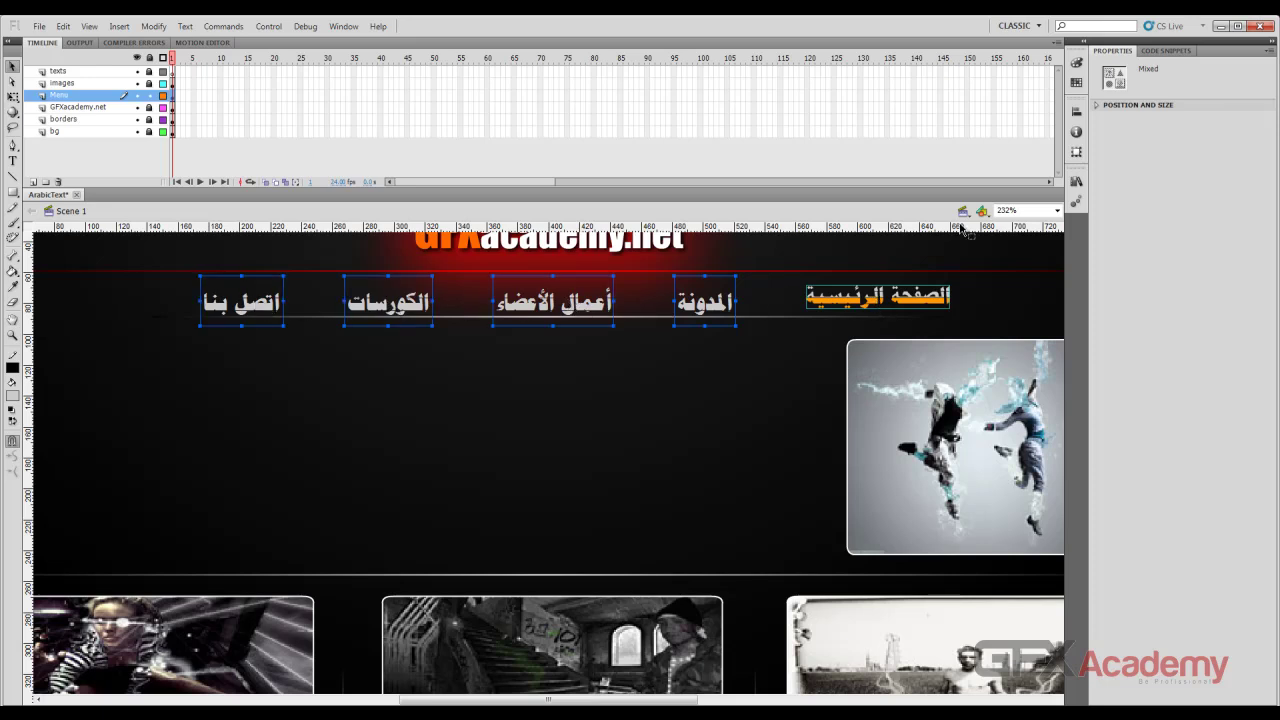
click(1076, 111)
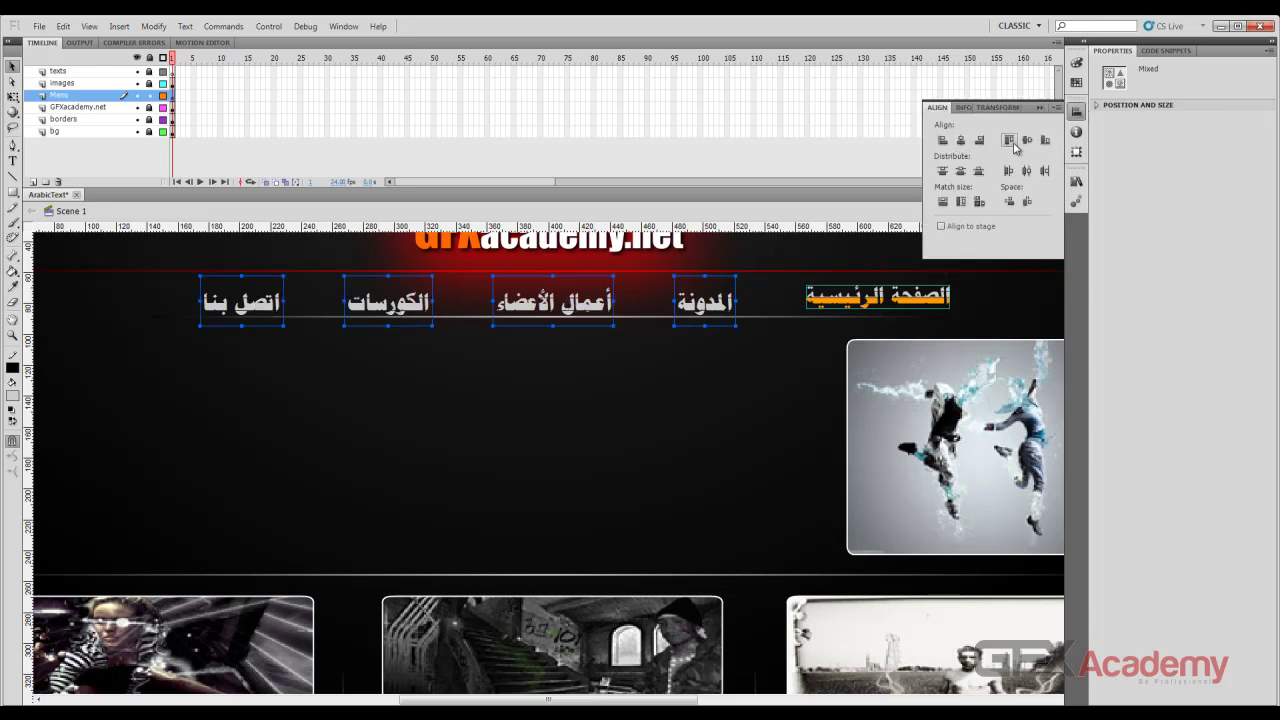
click(1028, 202)
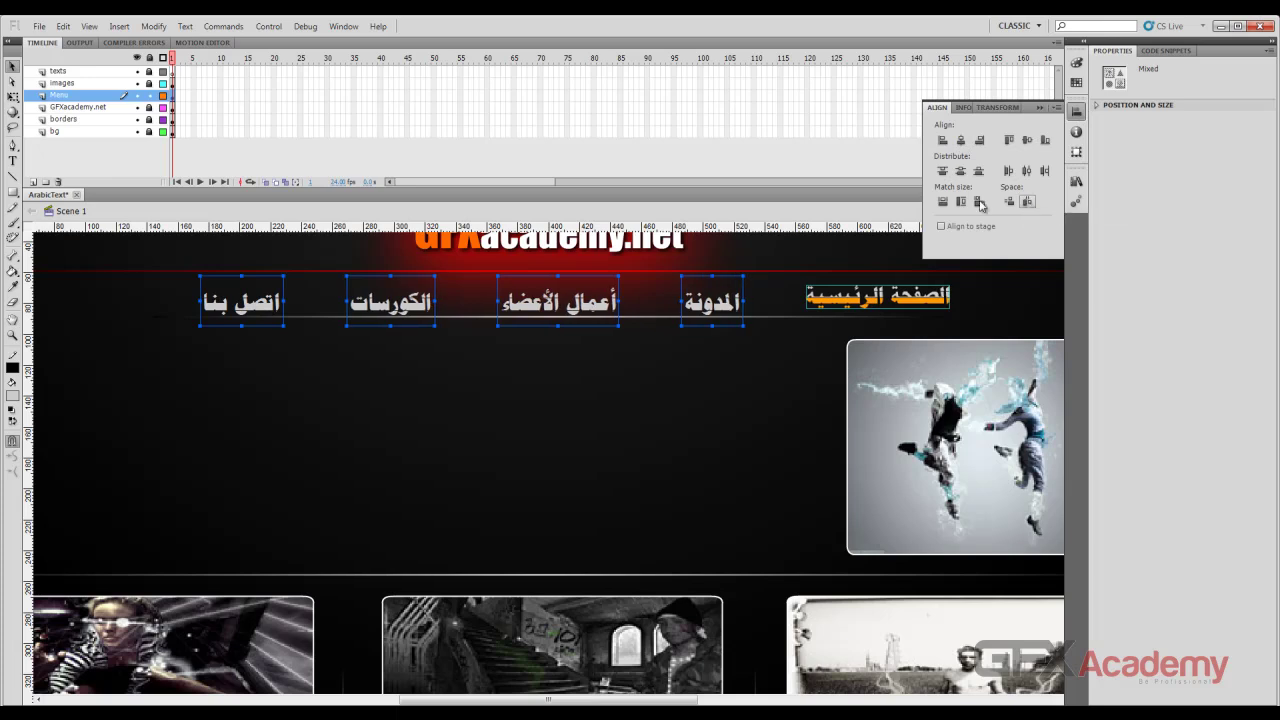
click(457, 363)
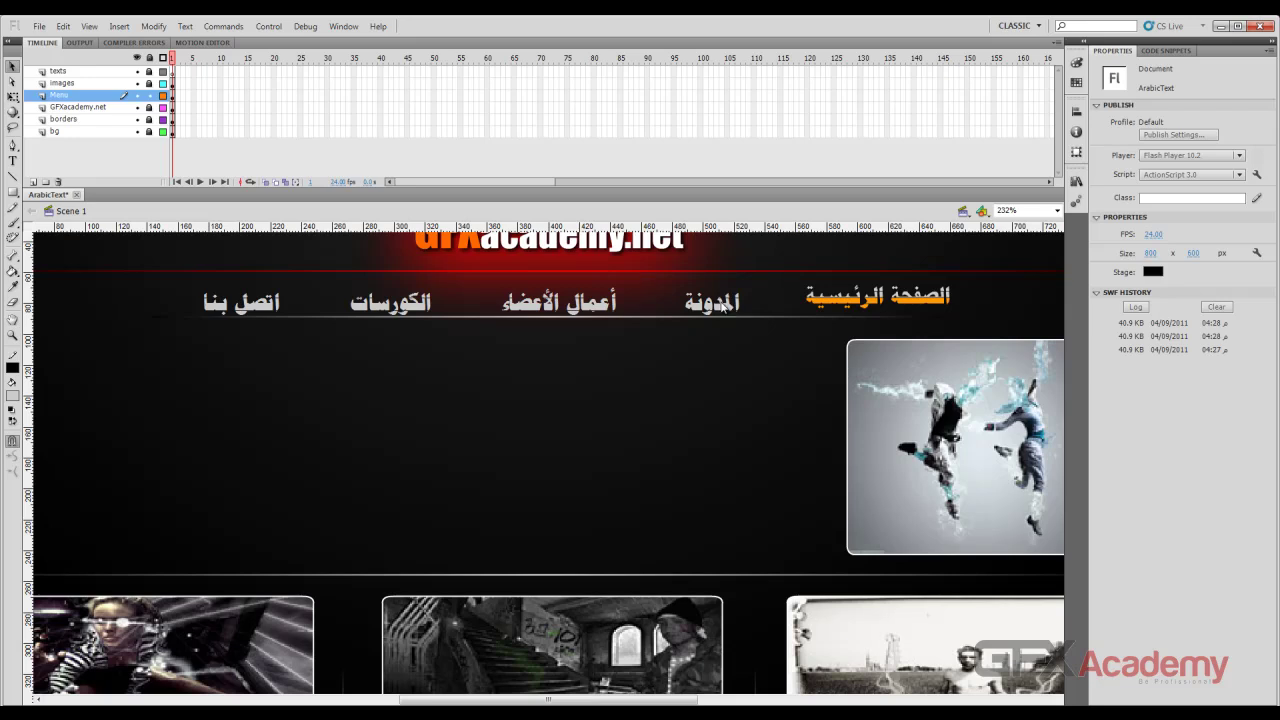
Align all five menu labels to a common vertical center.
click(727, 305)
shift+click(578, 311)
shift+click(428, 313)
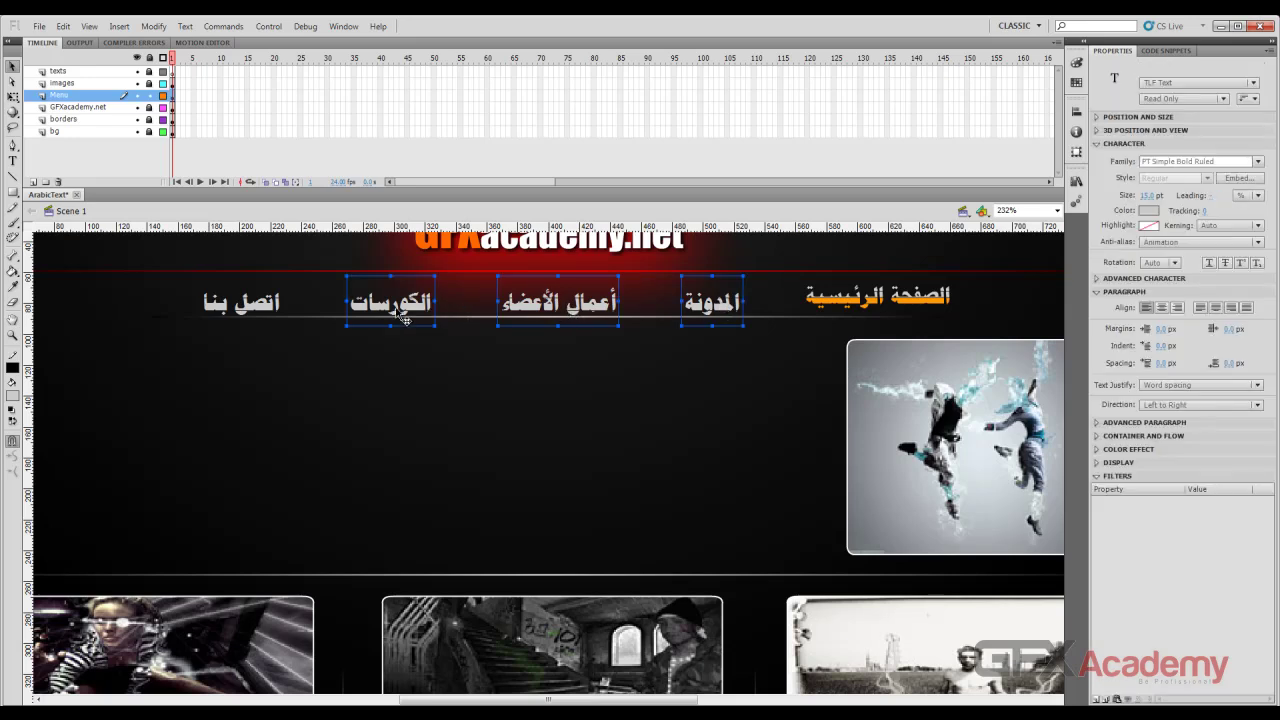
shift+click(280, 312)
shift+click(832, 307)
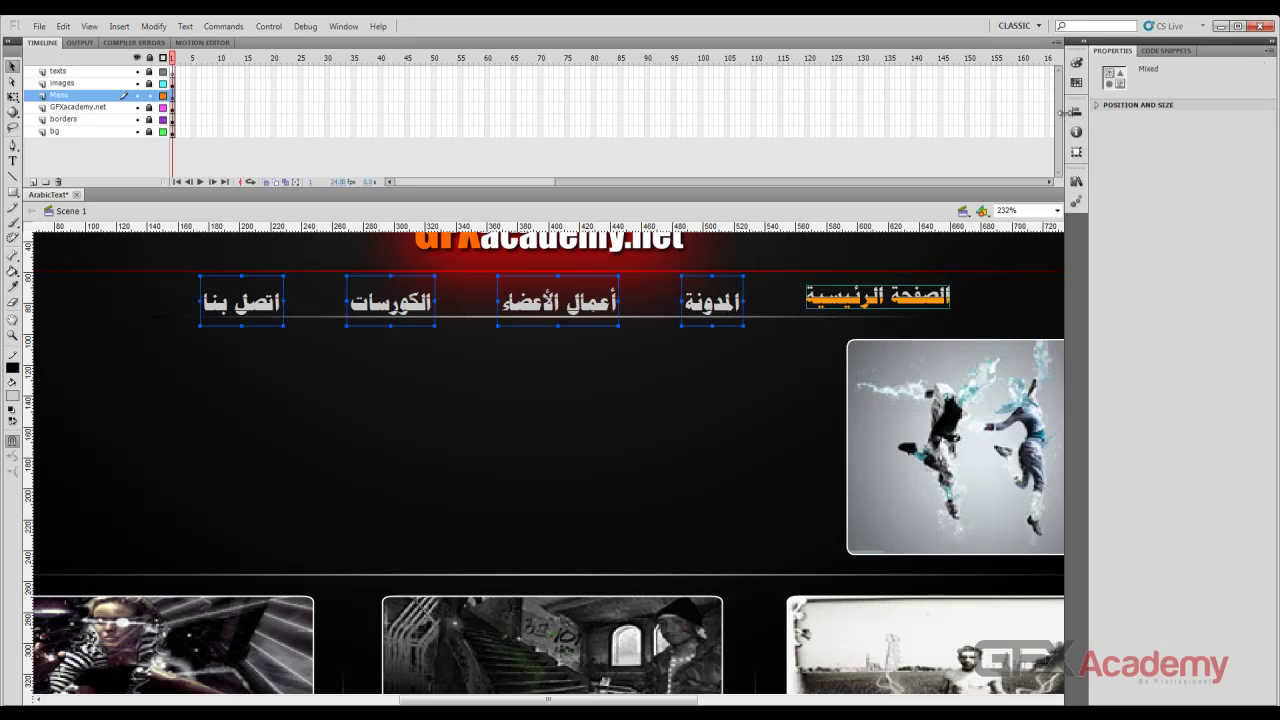
click(1076, 111)
click(1029, 143)
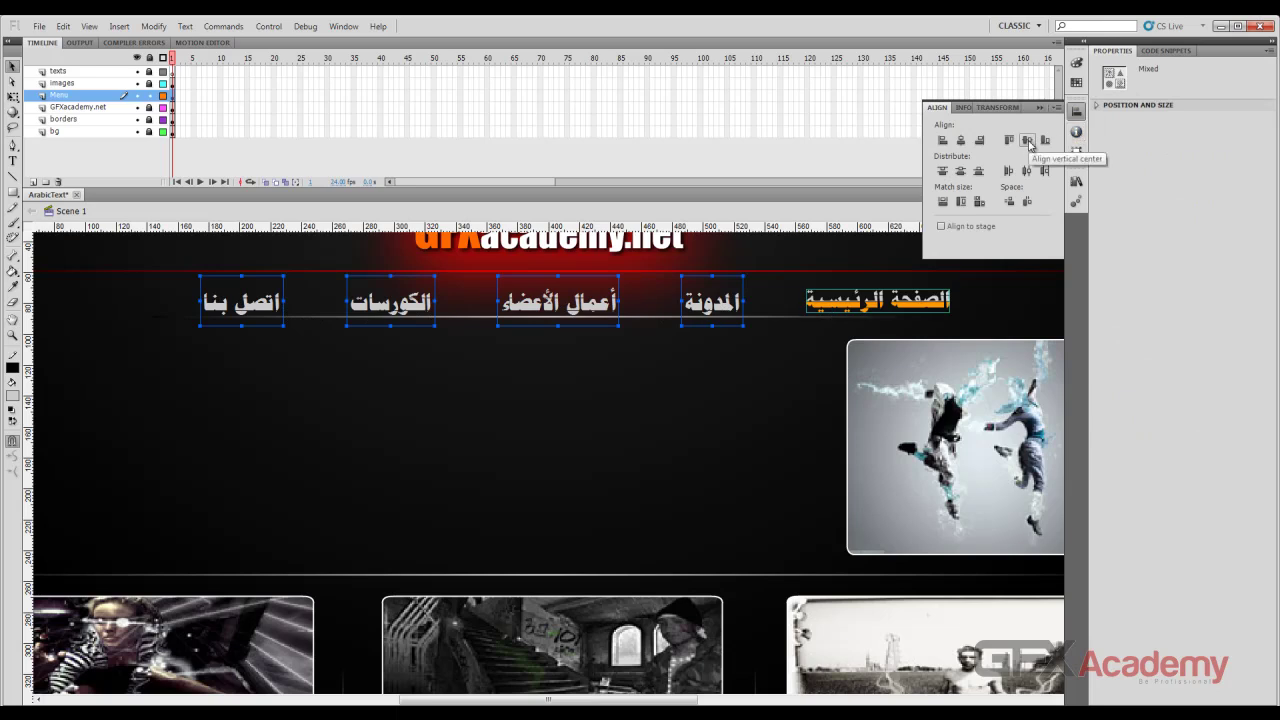
Nudge the five menu labels slightly upward, away from the divider line, and deselect them.
click(900, 25)
key(Up)
key(Up)
key(Up)
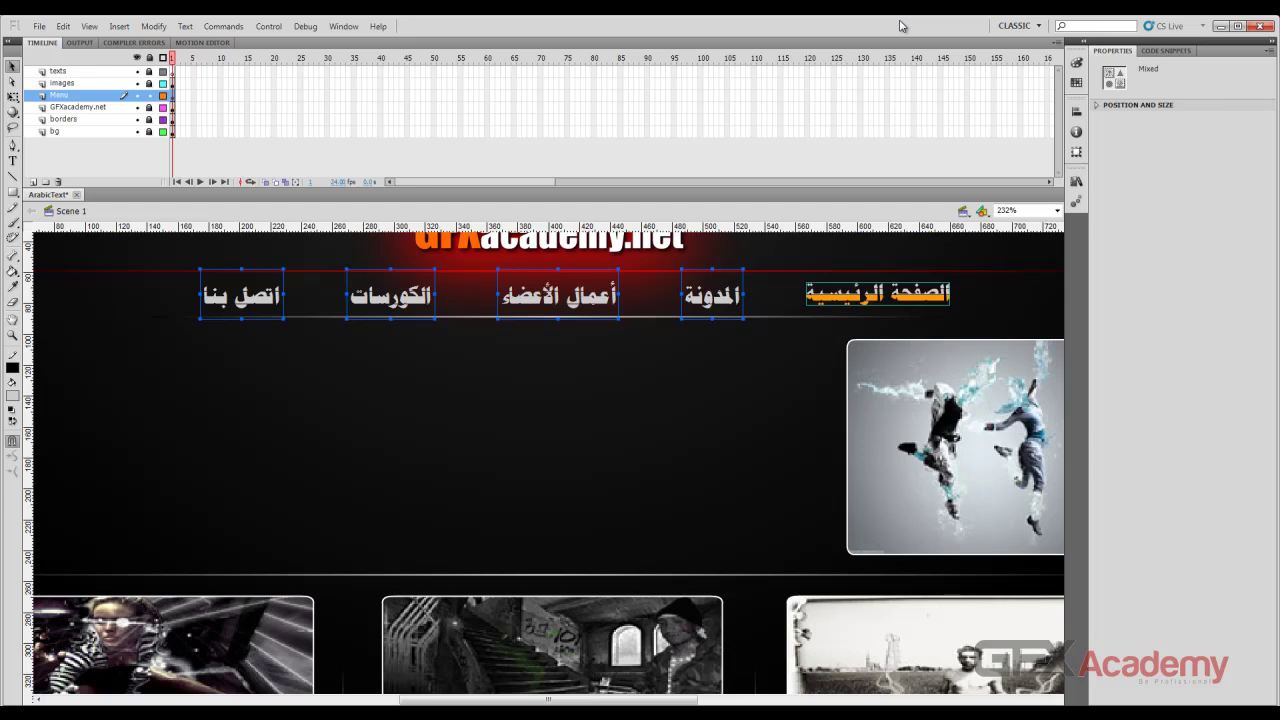
click(643, 347)
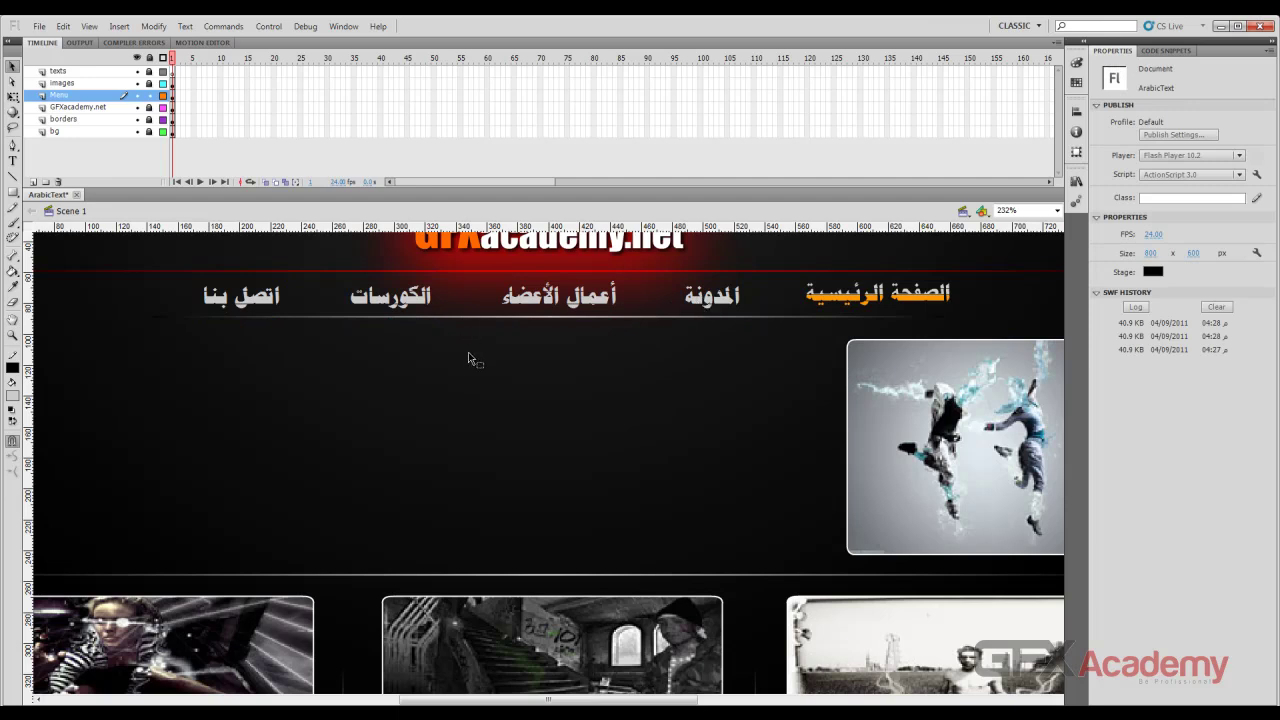
Delete the existing Menu Font item from the document's library.
click(705, 300)
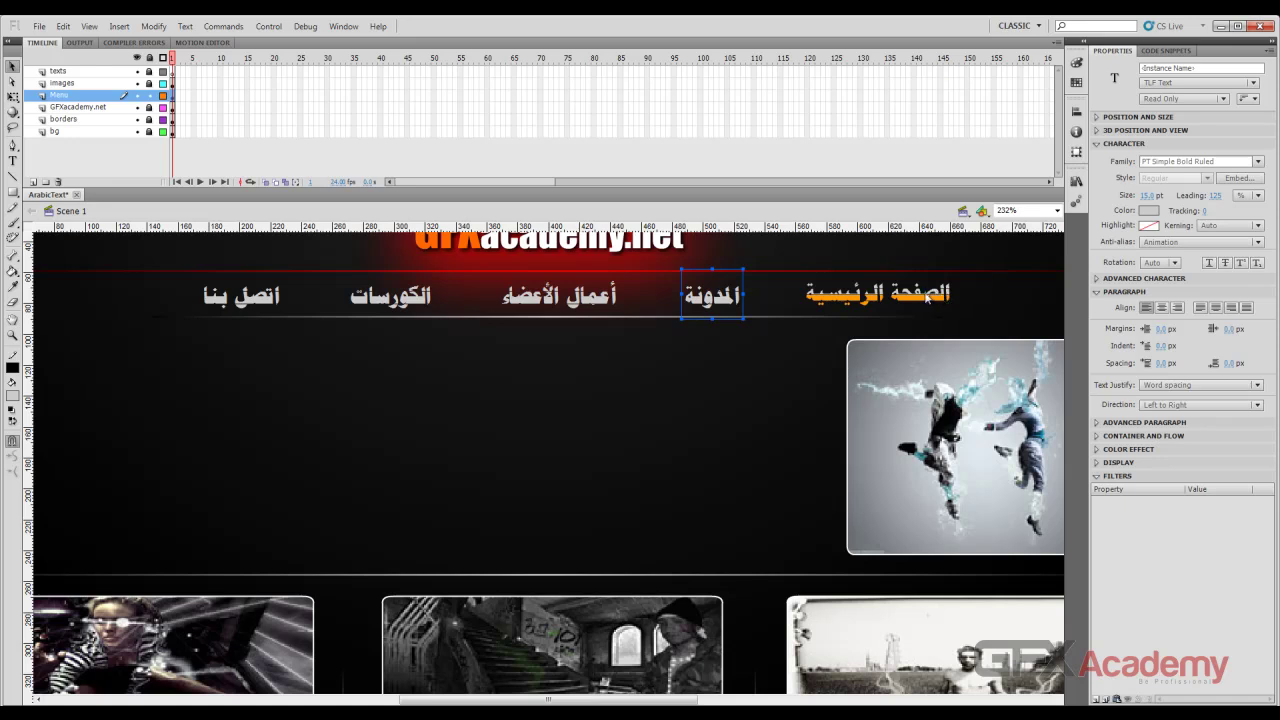
click(1076, 181)
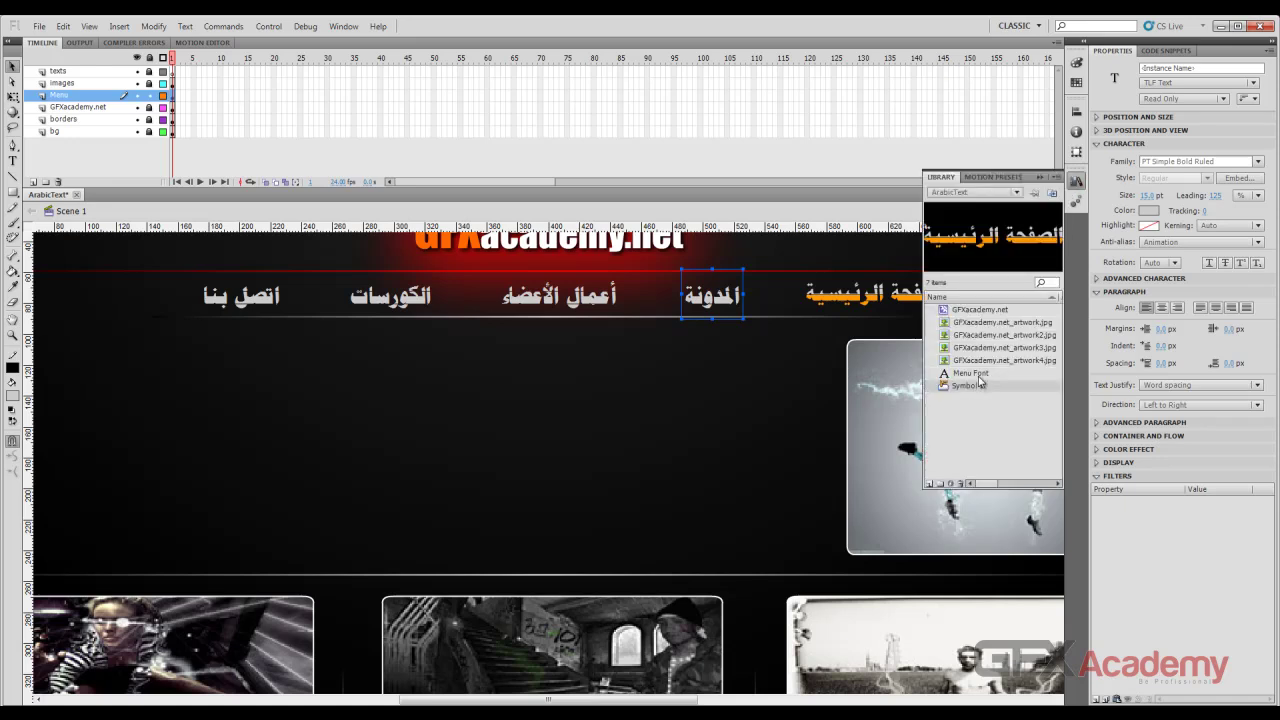
click(973, 374)
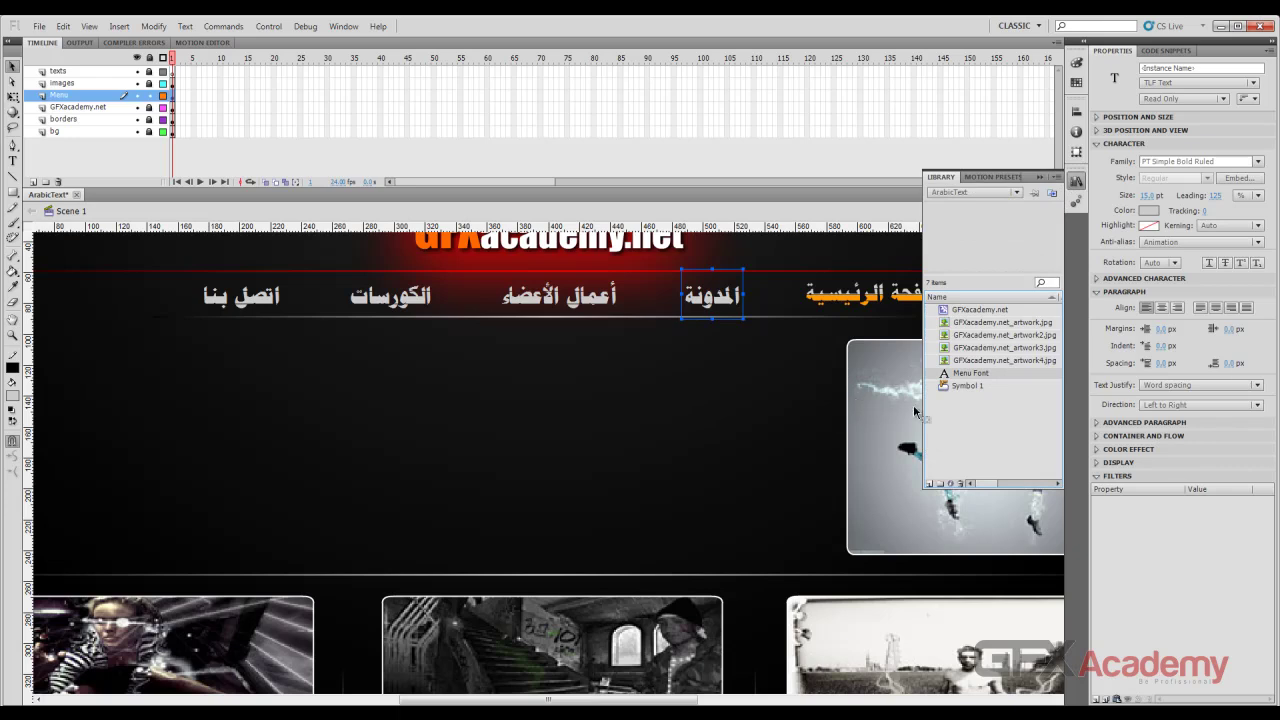
click(960, 484)
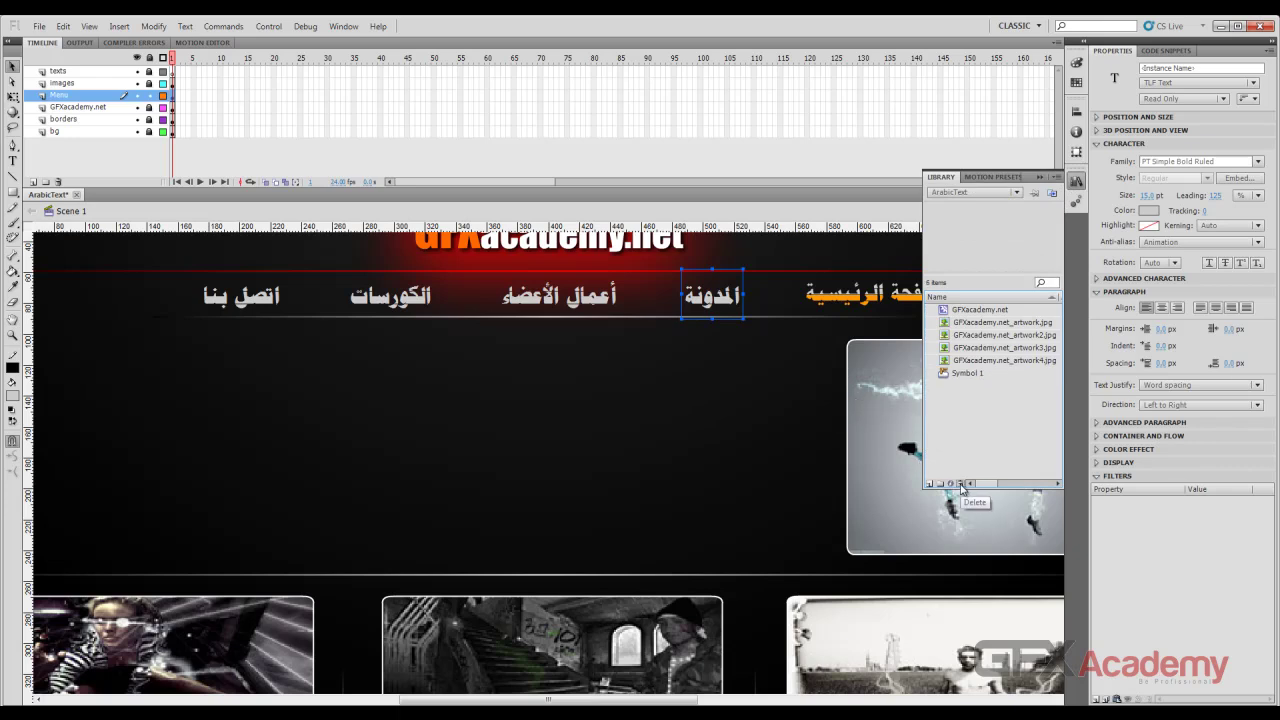
key(ctrl+l)
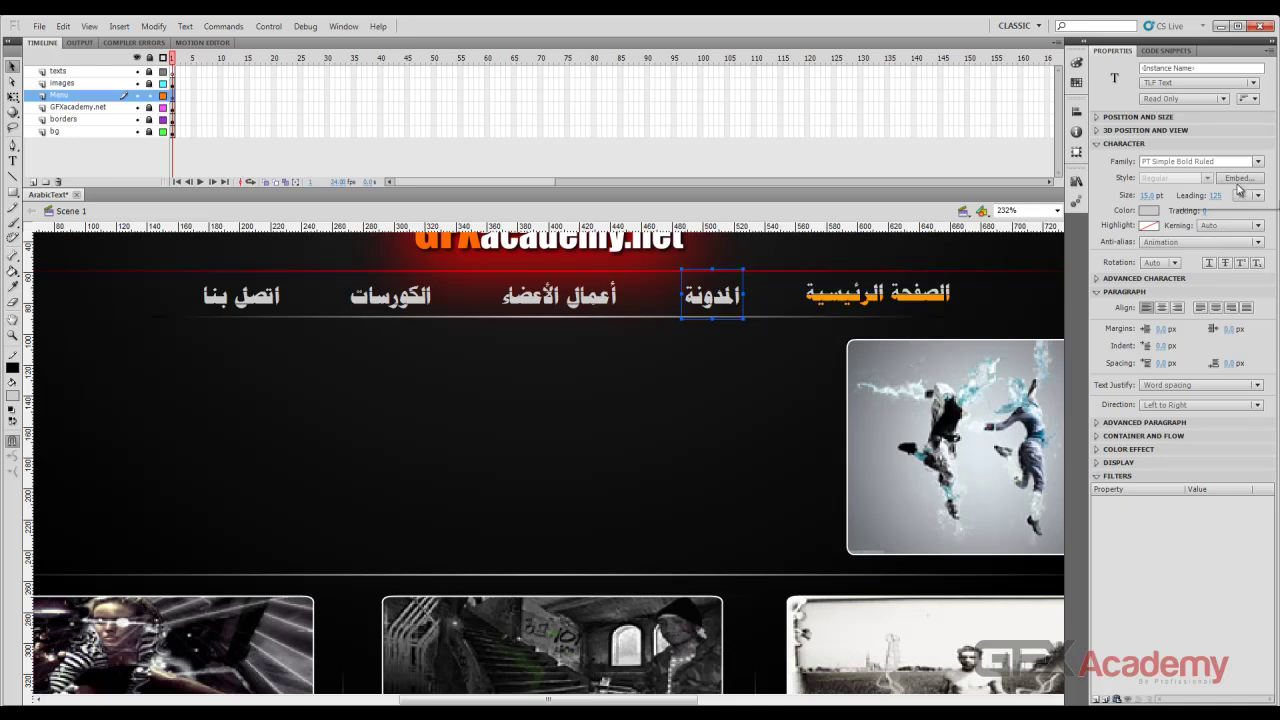
Embed PT Simple Bold Ruled as "Menu Font" with the Uppercase and Lowercase character ranges, exported for ActionScript.
click(1238, 180)
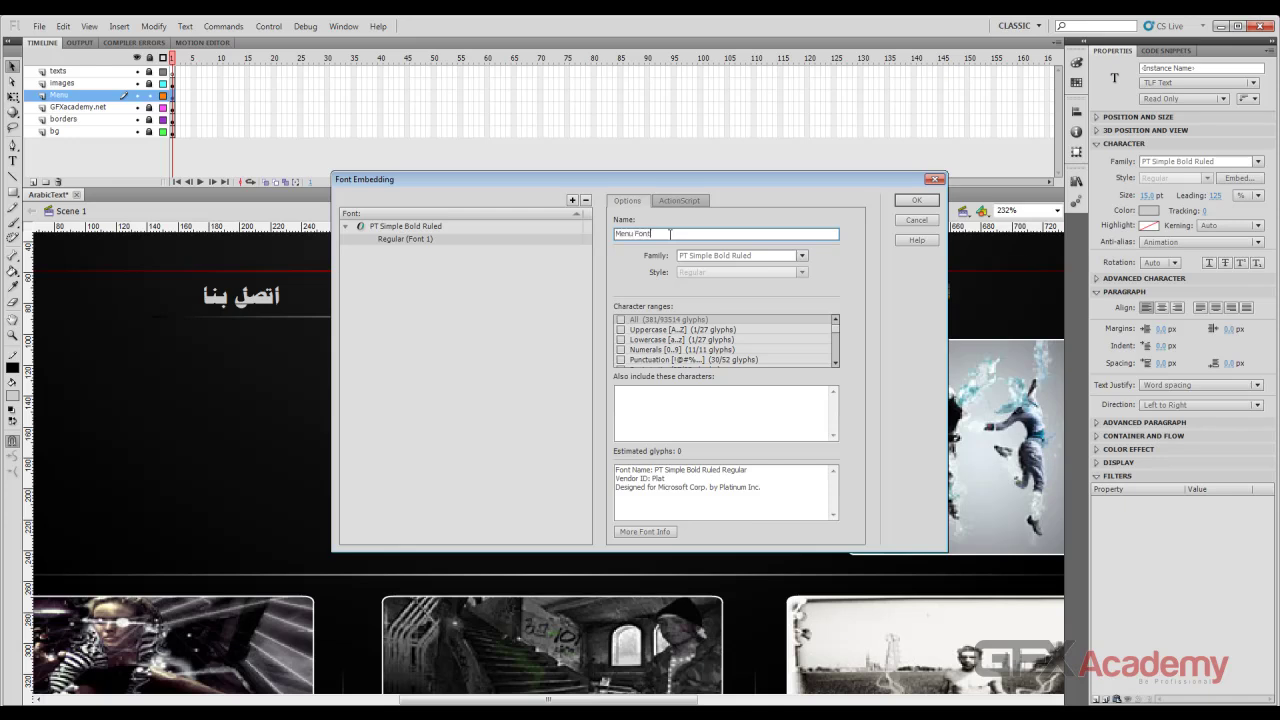
click(621, 339)
click(622, 330)
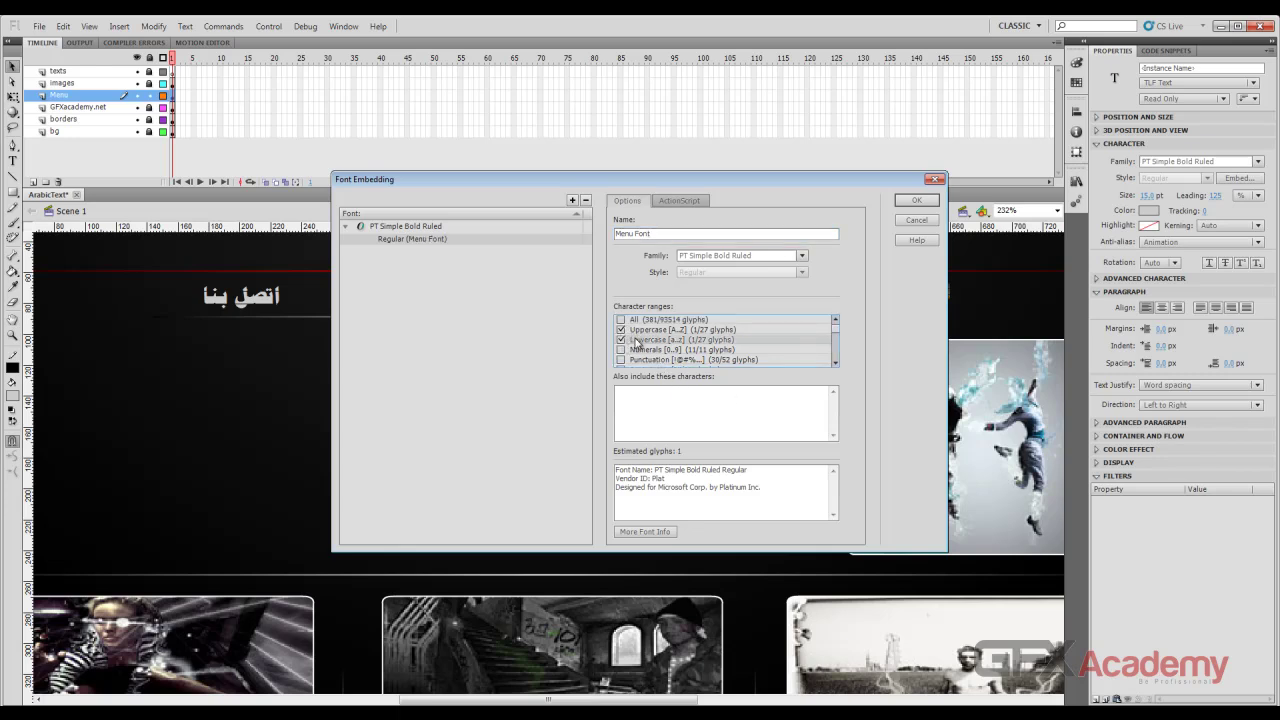
click(680, 203)
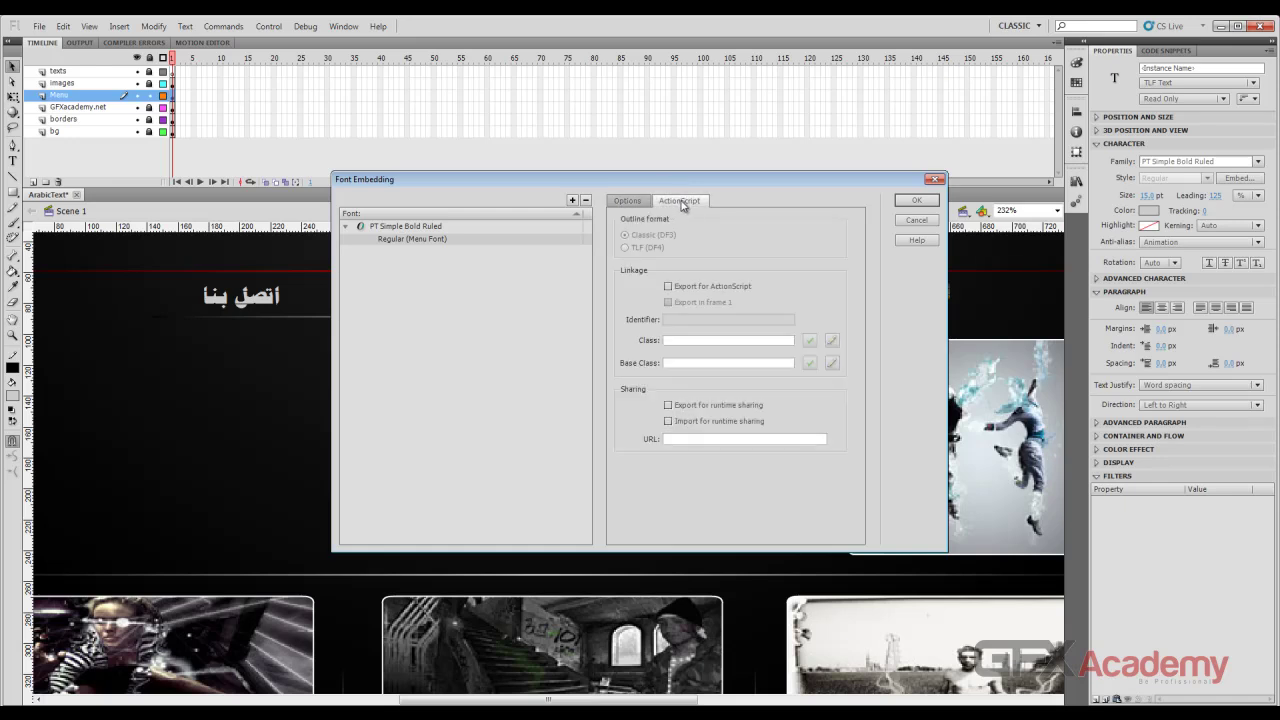
click(668, 287)
click(626, 201)
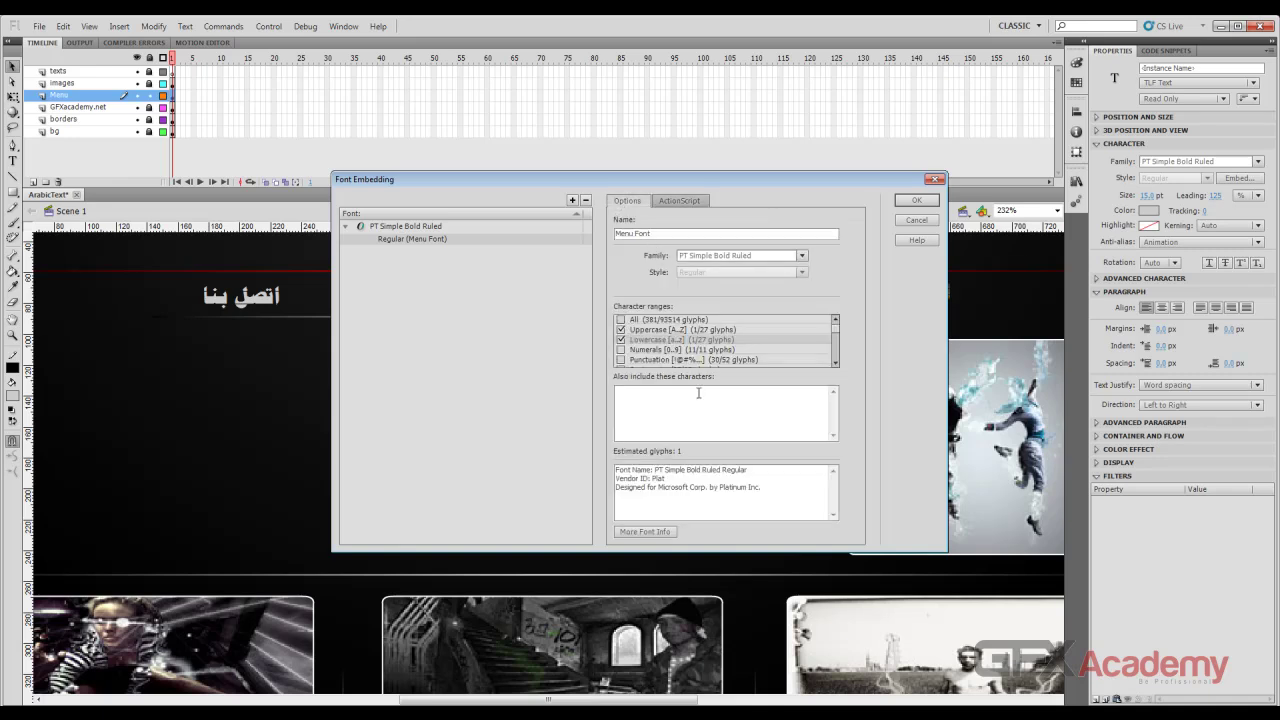
click(907, 204)
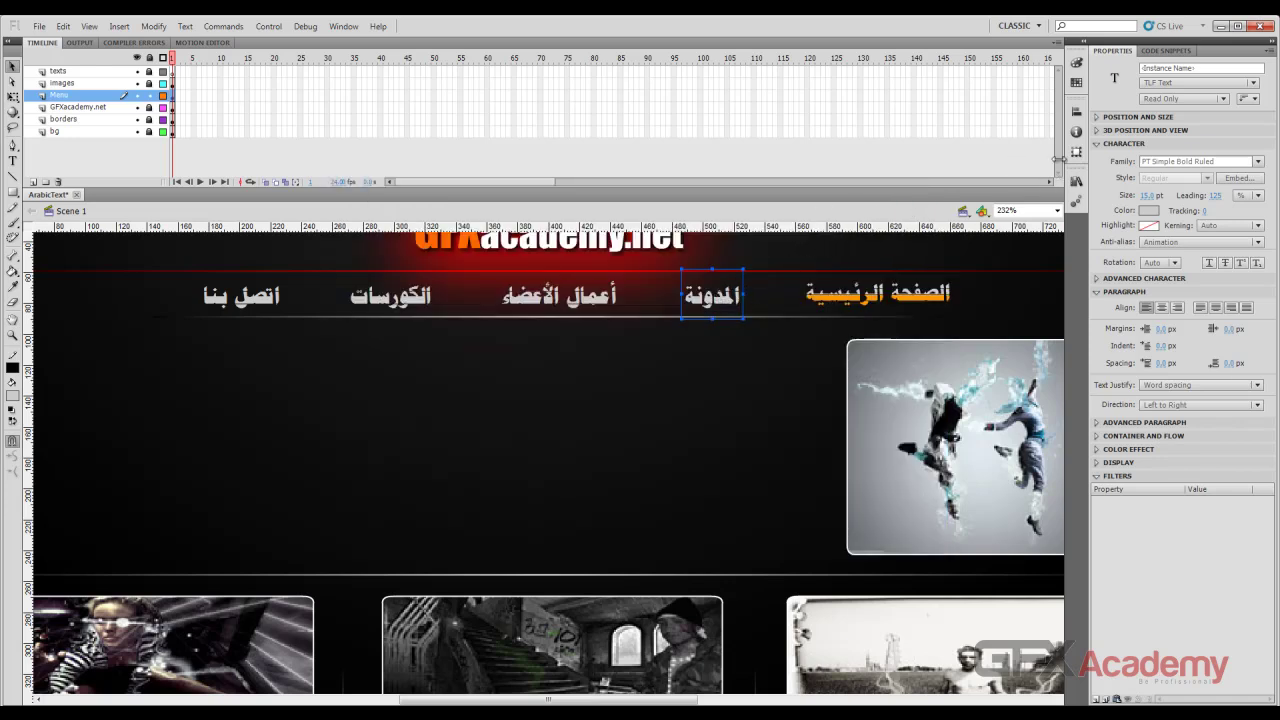
Check the library for the embedded Menu Font and inspect the text properties of the four TLF menu labels.
click(1077, 181)
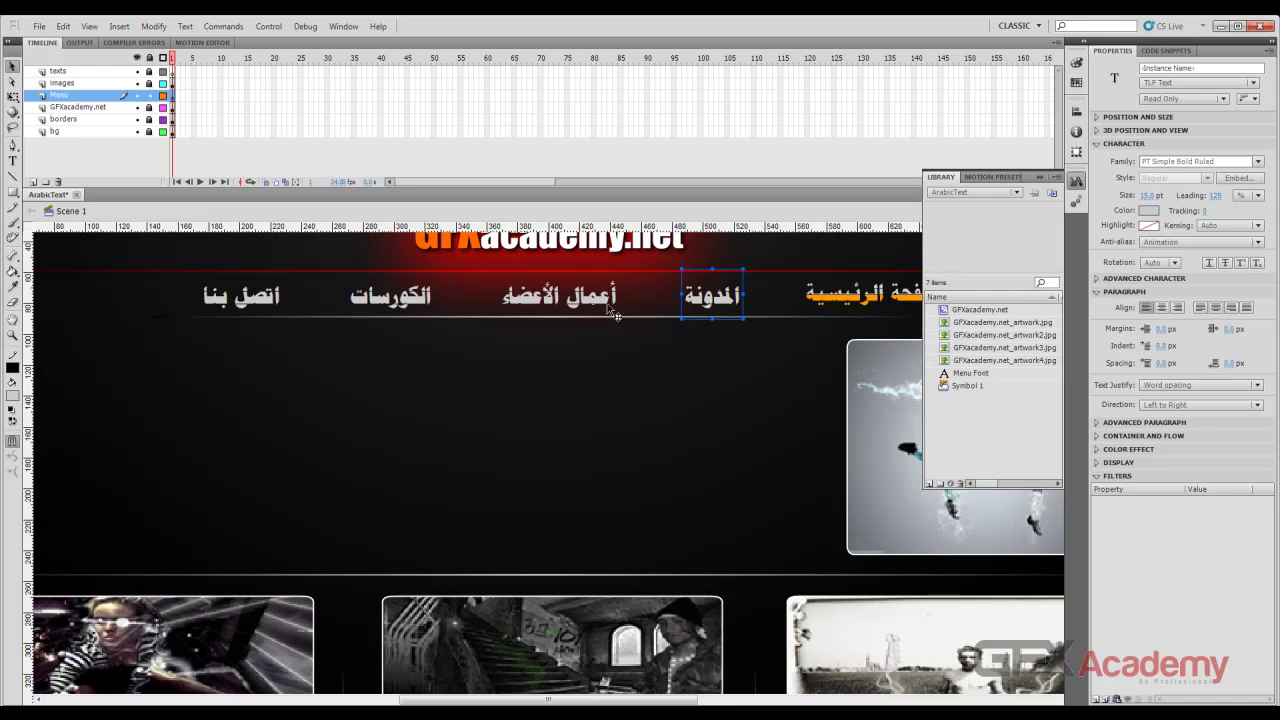
click(560, 300)
click(392, 300)
click(262, 302)
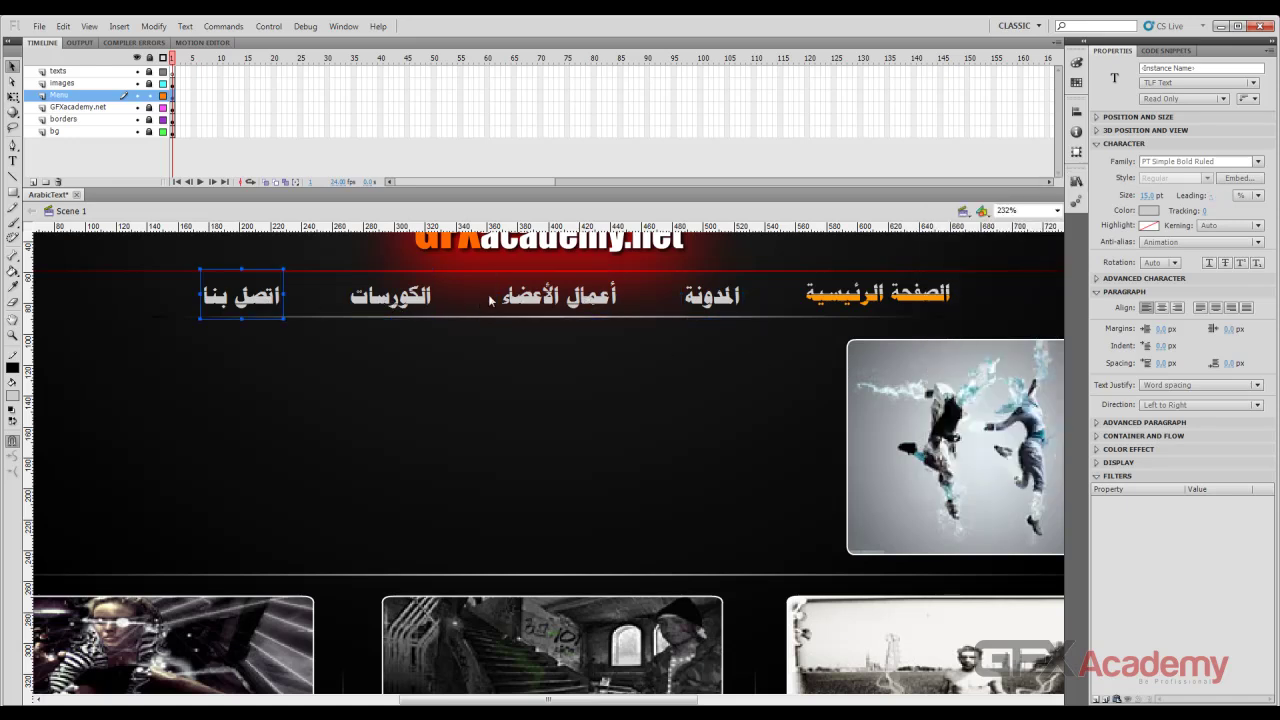
click(712, 308)
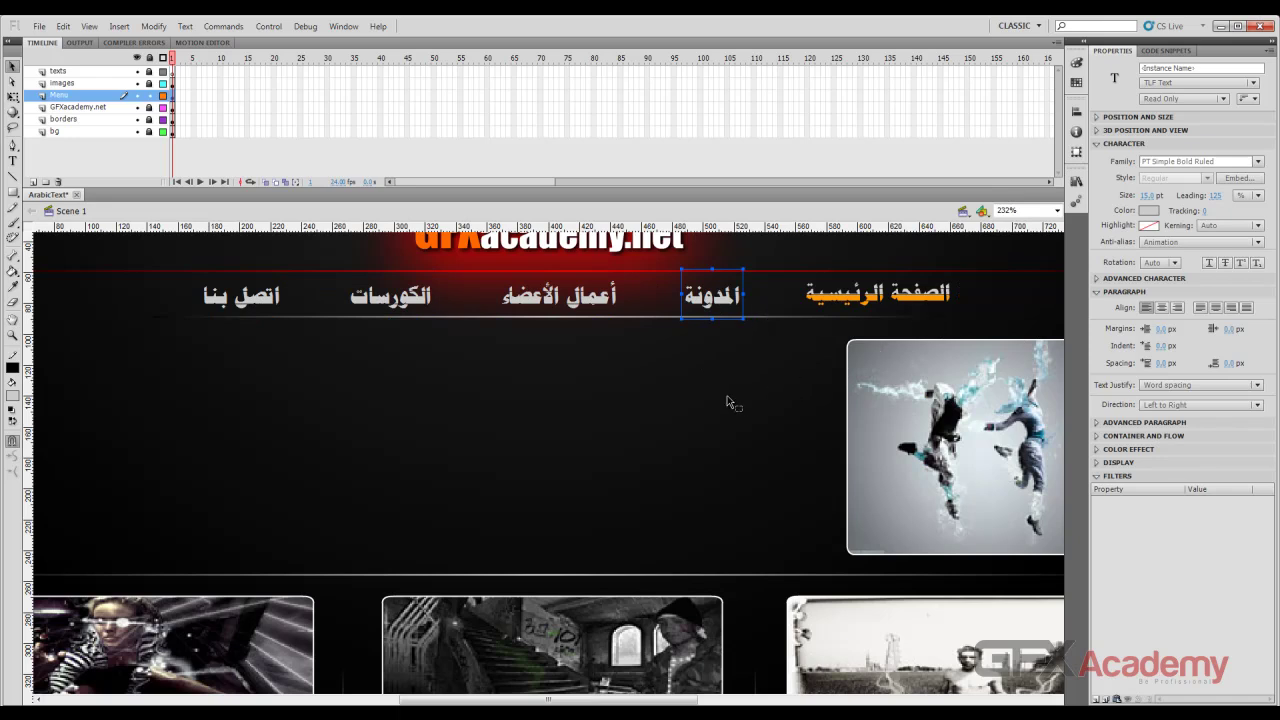
Test the movie, view the Arabic menu in the maximized preview, and close the preview.
key(ctrl+Return)
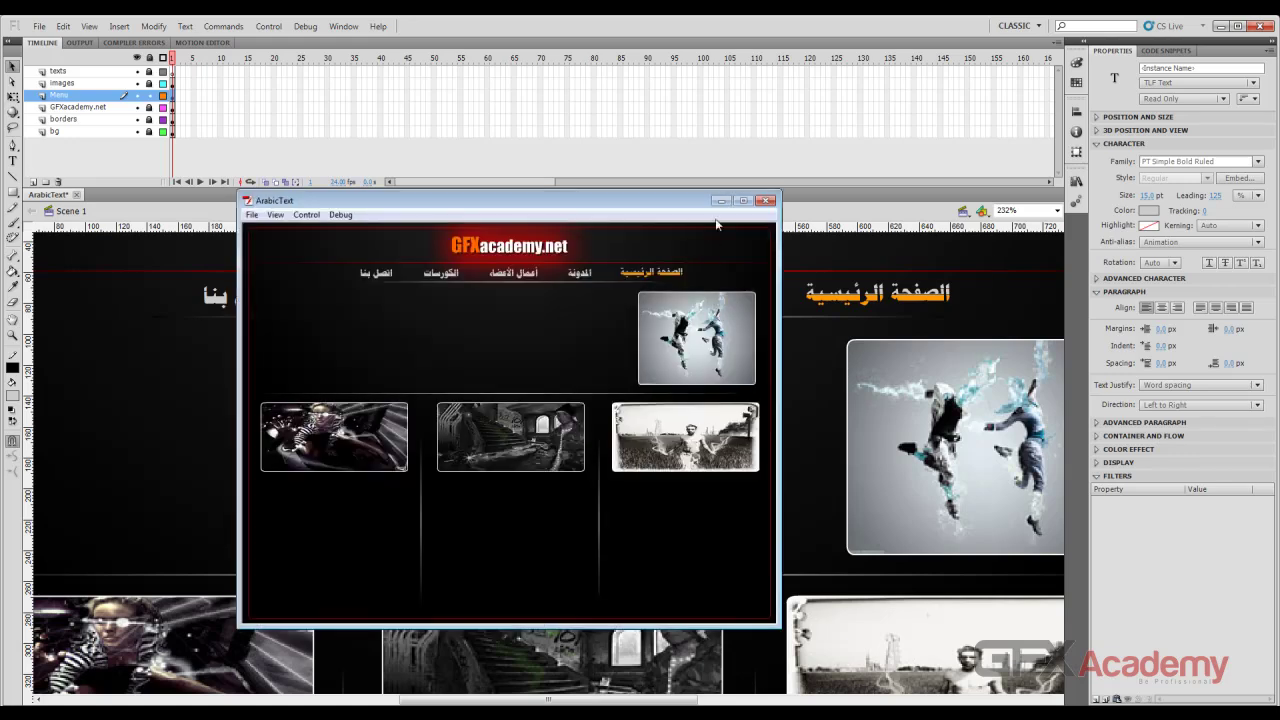
click(743, 201)
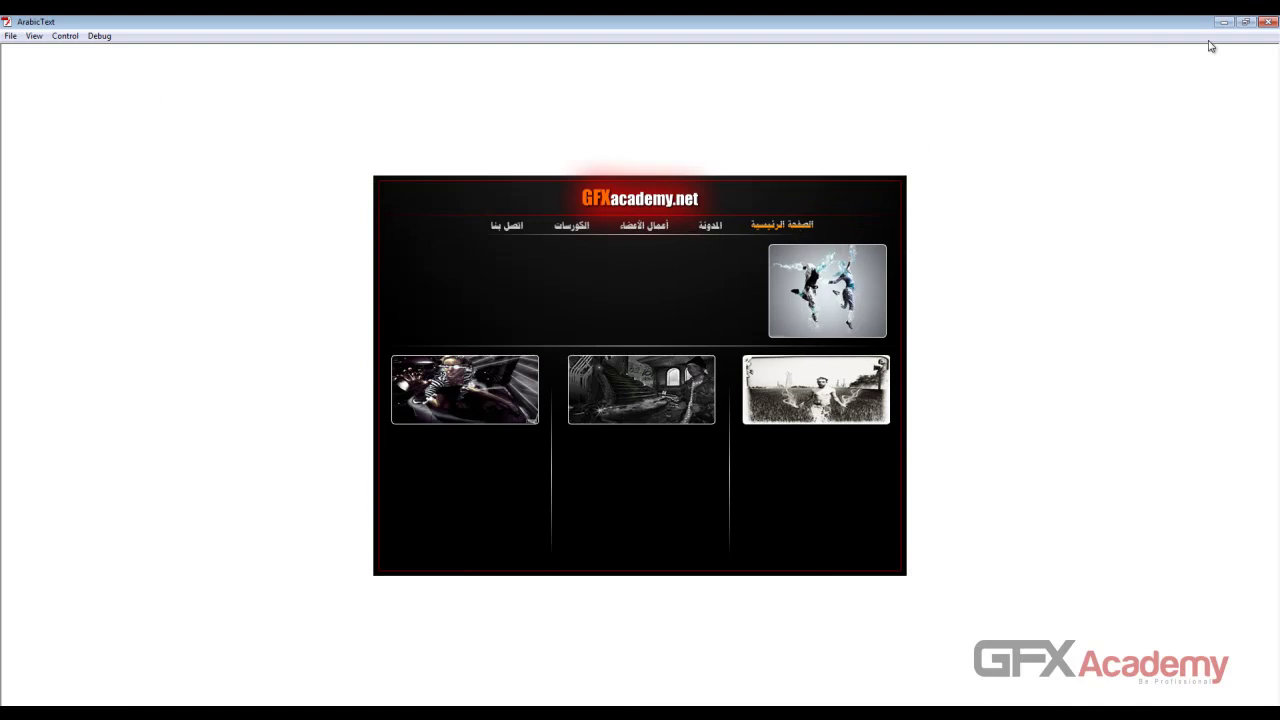
click(1268, 21)
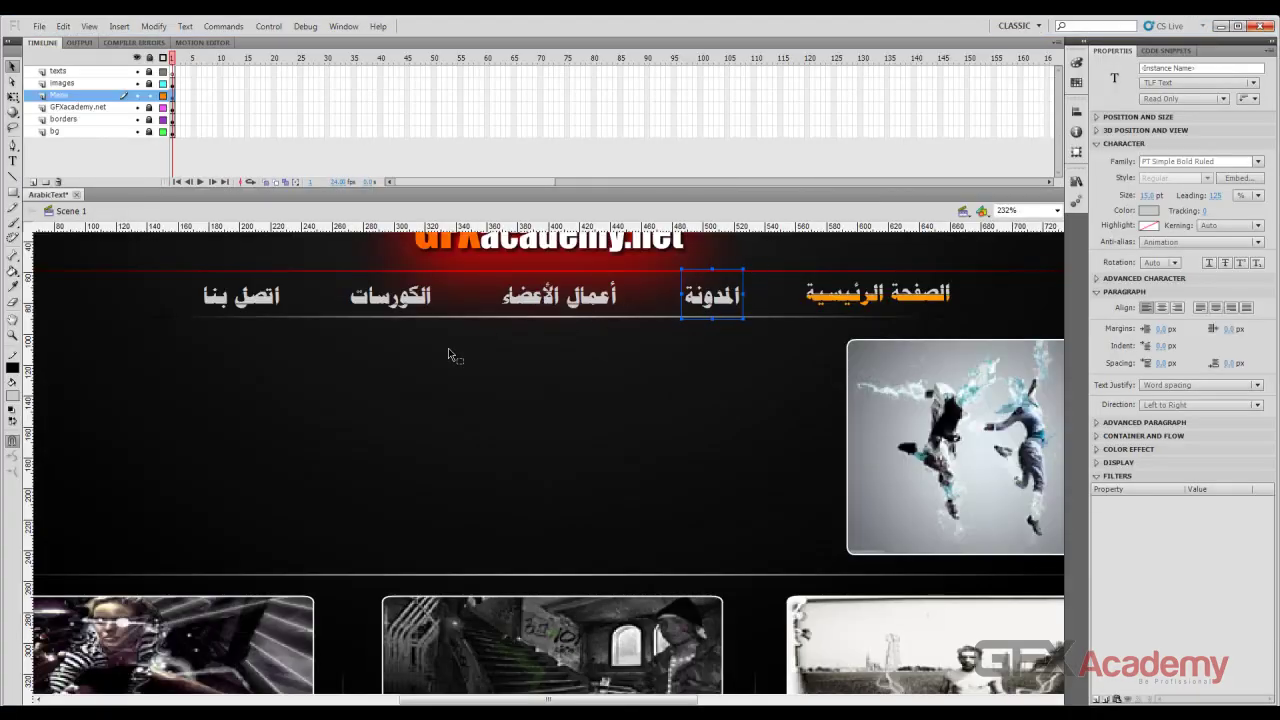
Start a new TLF text field beside the dancers image, using the Mudir MT font family.
click(698, 398)
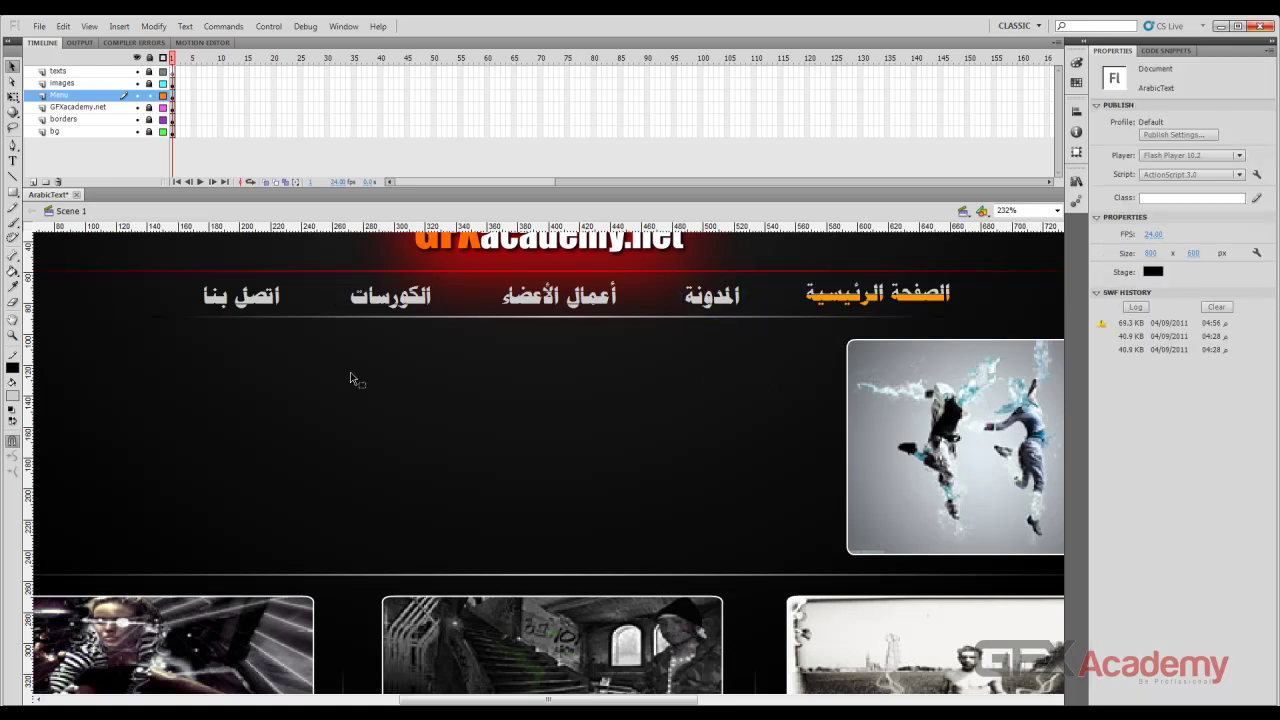
click(12, 161)
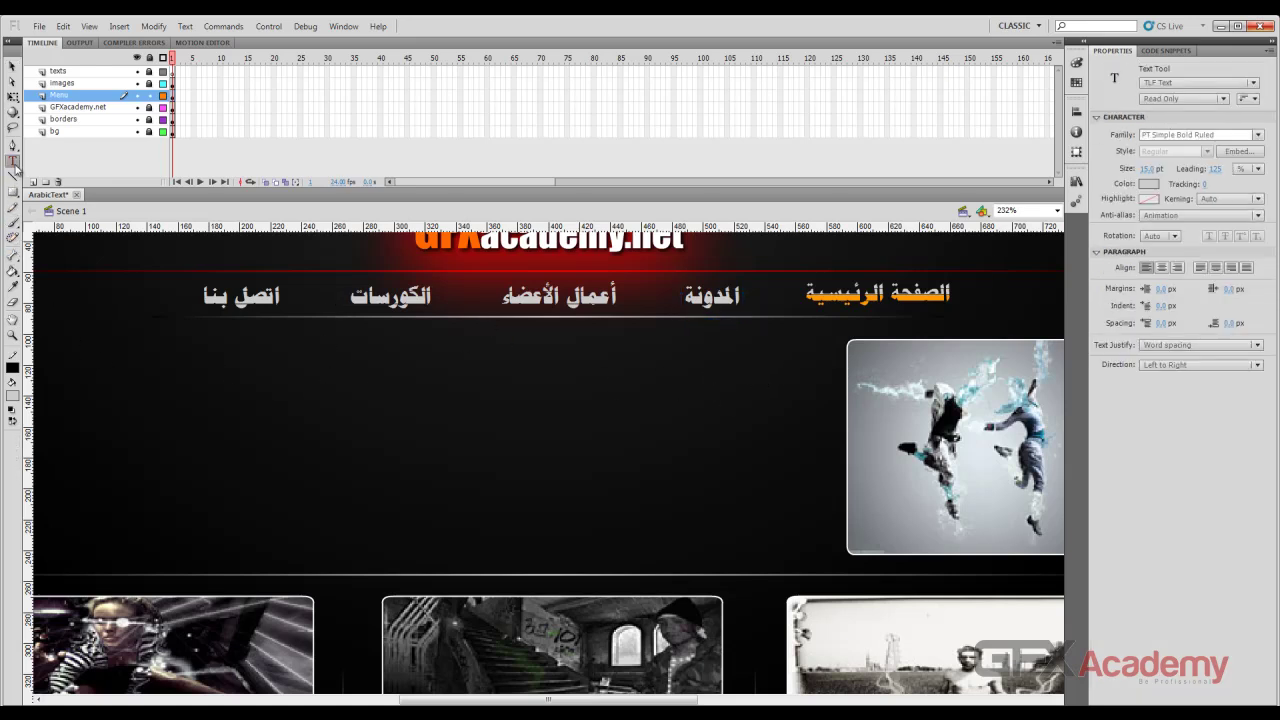
click(813, 362)
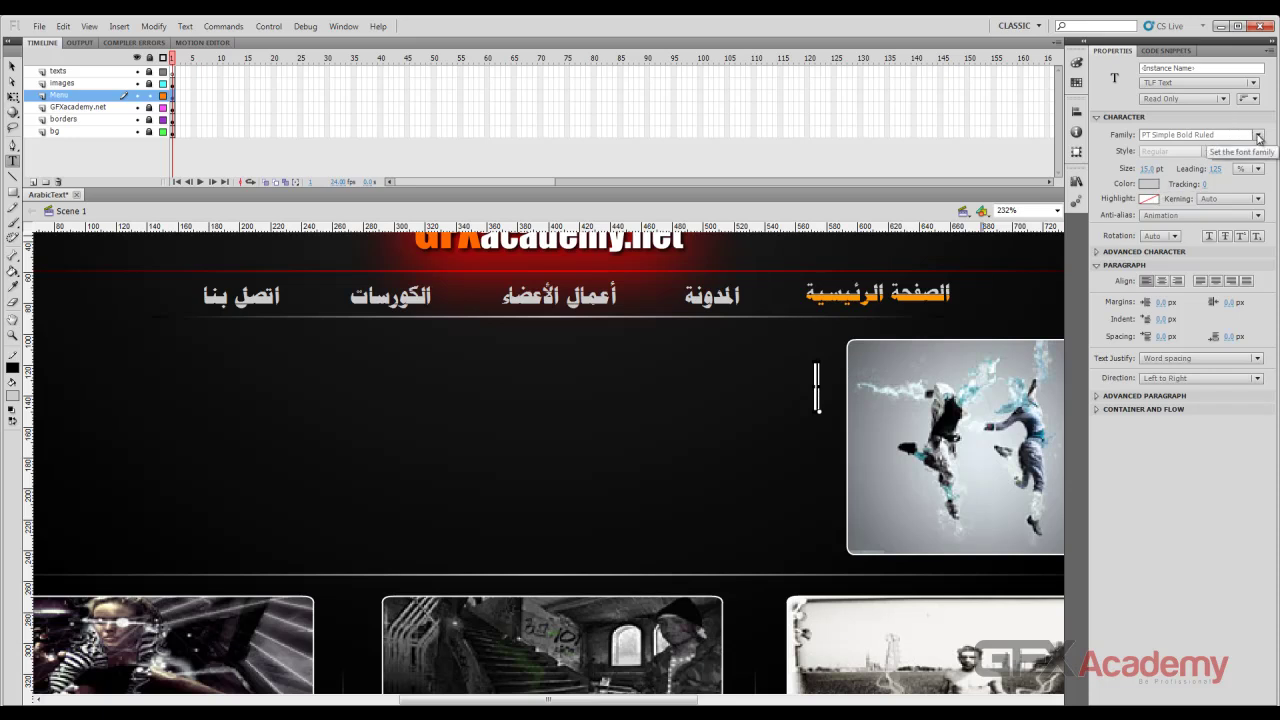
click(1258, 137)
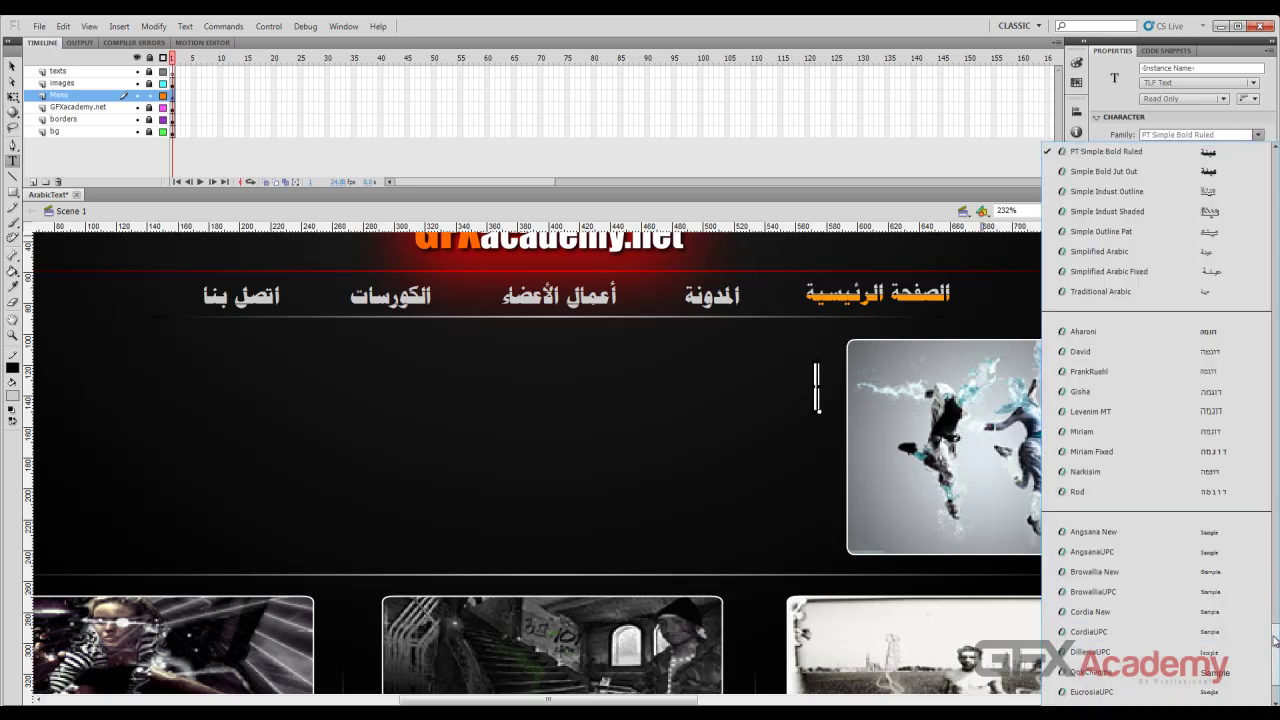
scroll(1277, 647, down, 2)
scroll(1277, 645, up, 2)
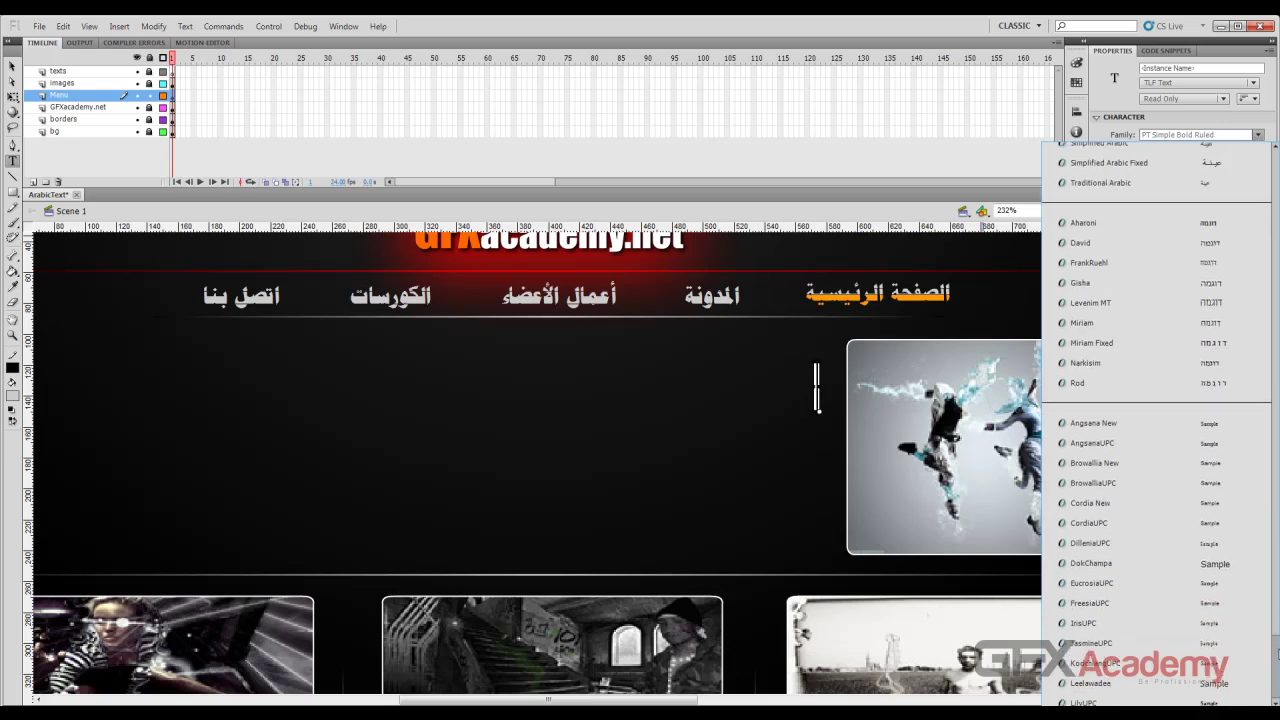
scroll(1277, 645, up, 7)
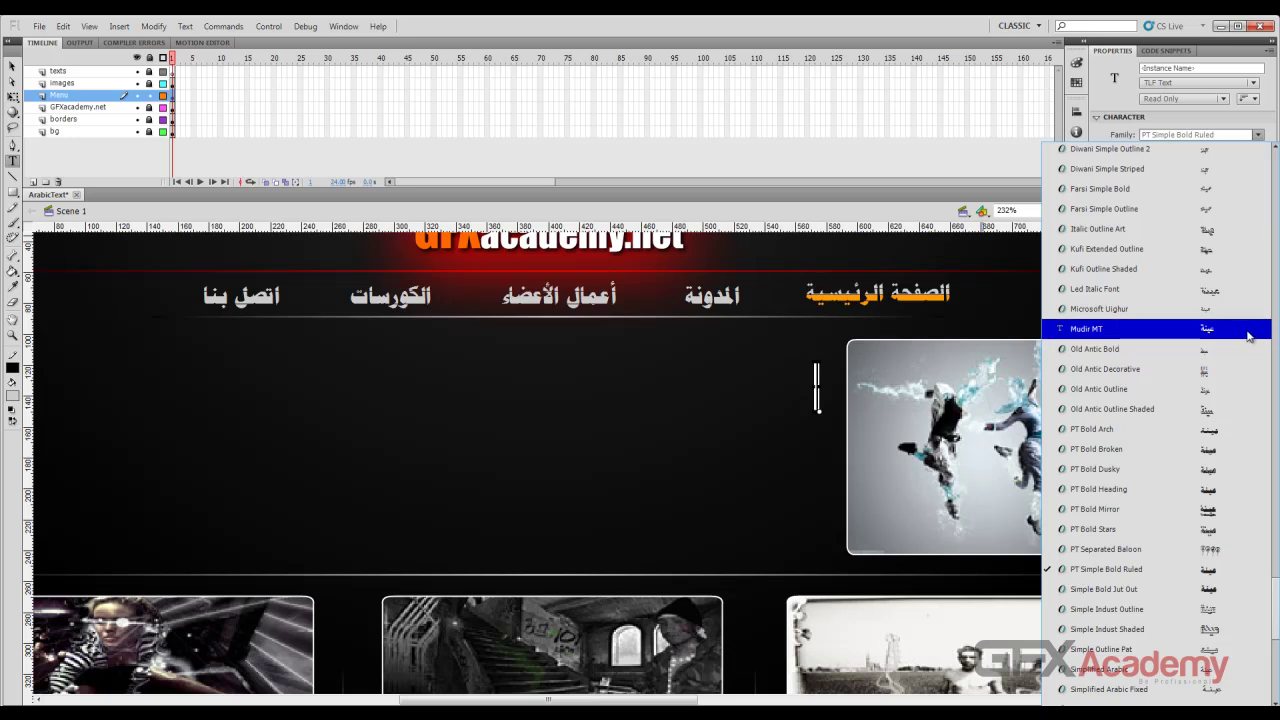
click(1090, 328)
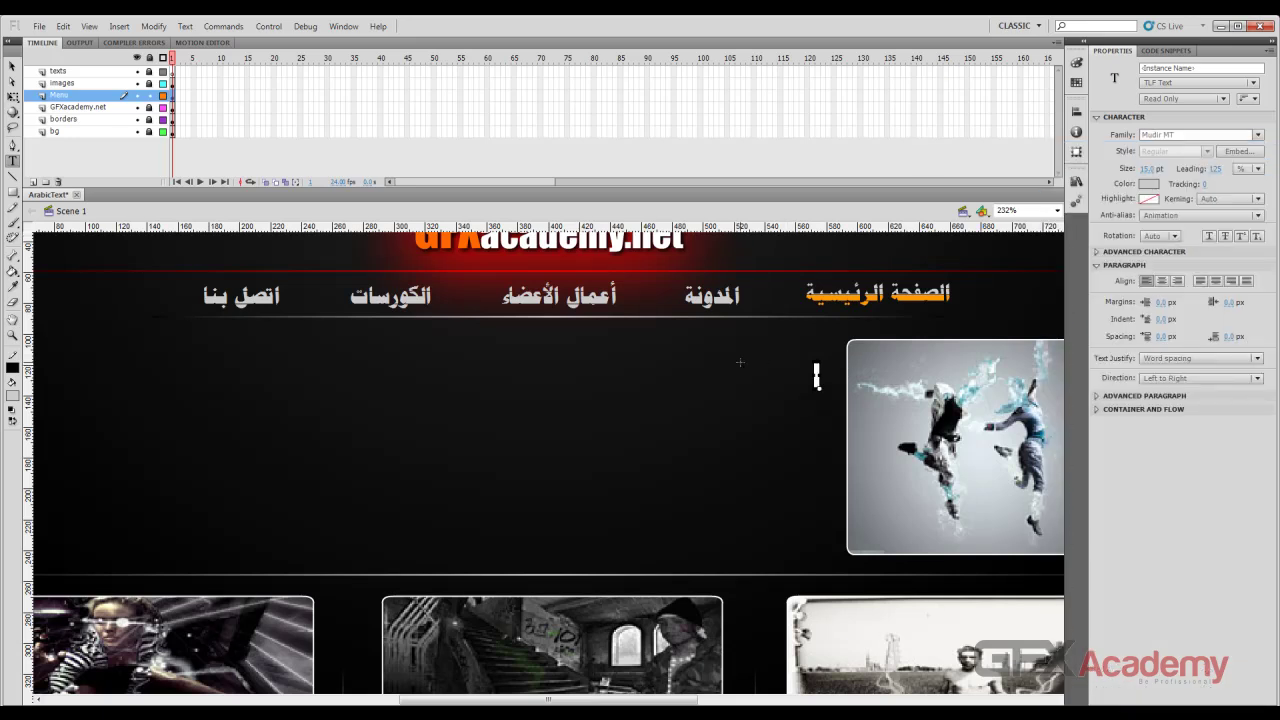
Enter "بسم الله الرحمن الرحيم .." in the new text field and set its paragraph direction to Right to Left.
text(بسم الله الرحمن الرح)
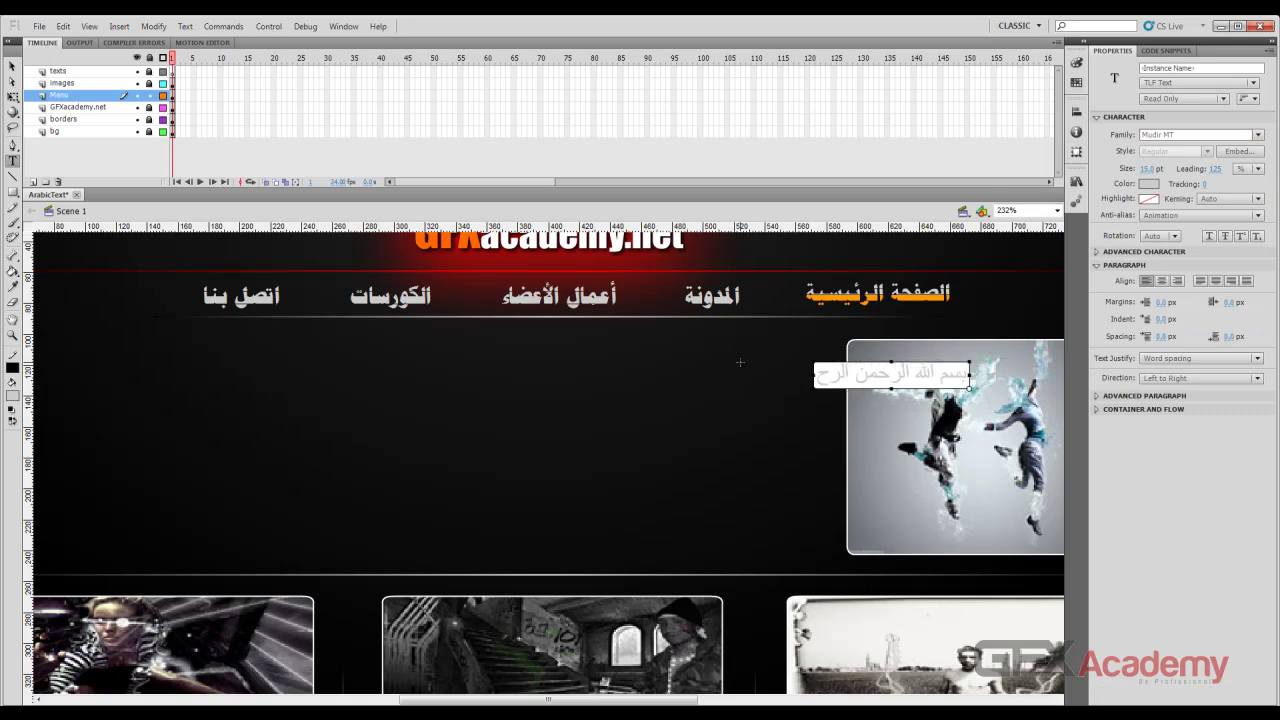
text(يم...)
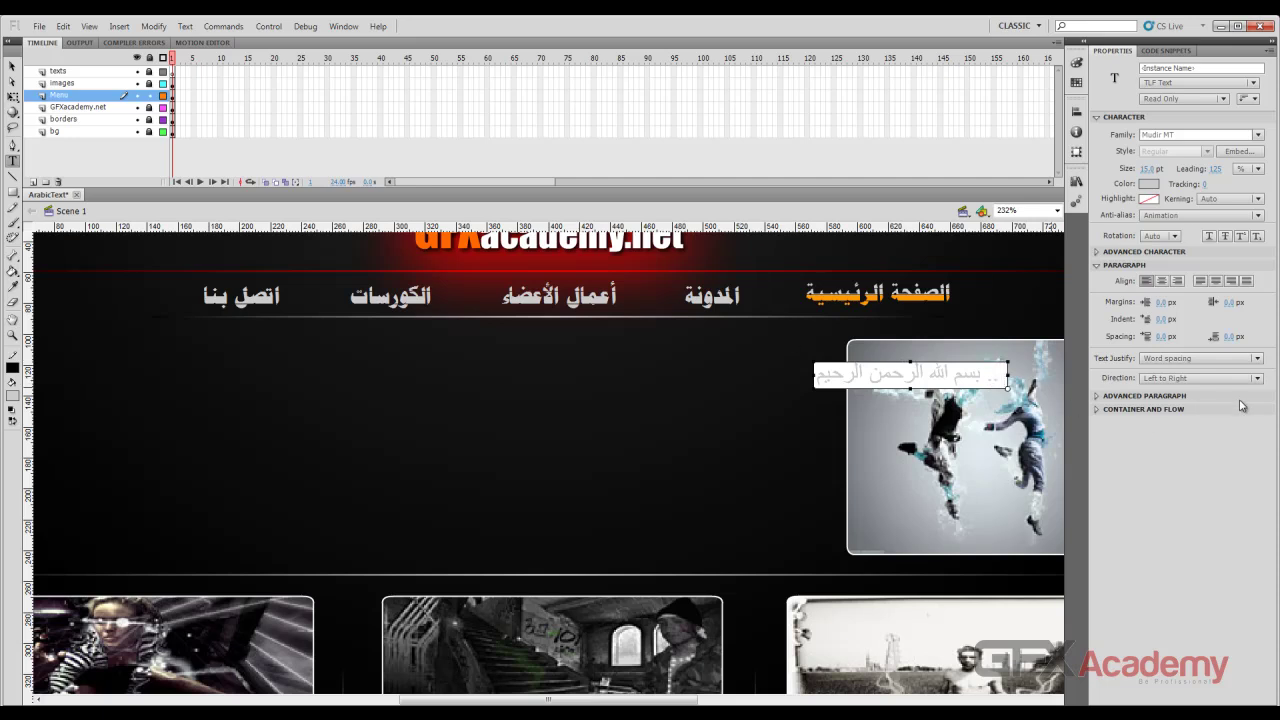
click(1250, 378)
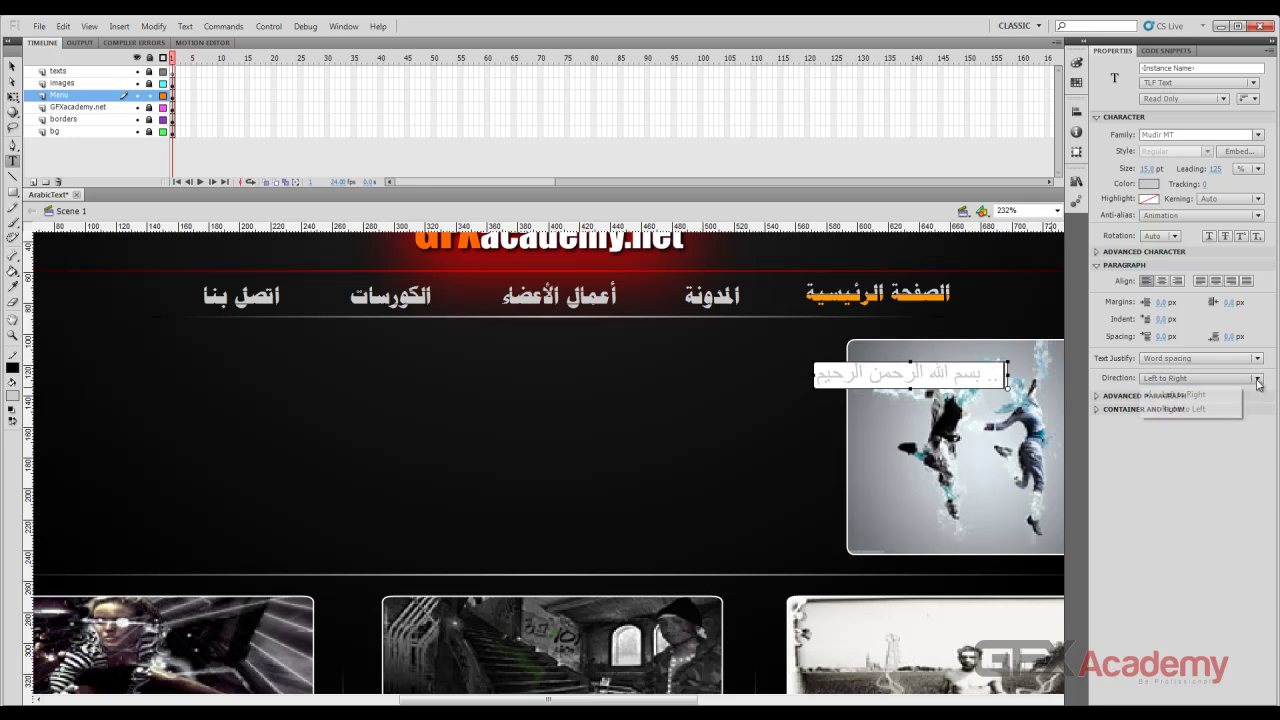
click(1216, 408)
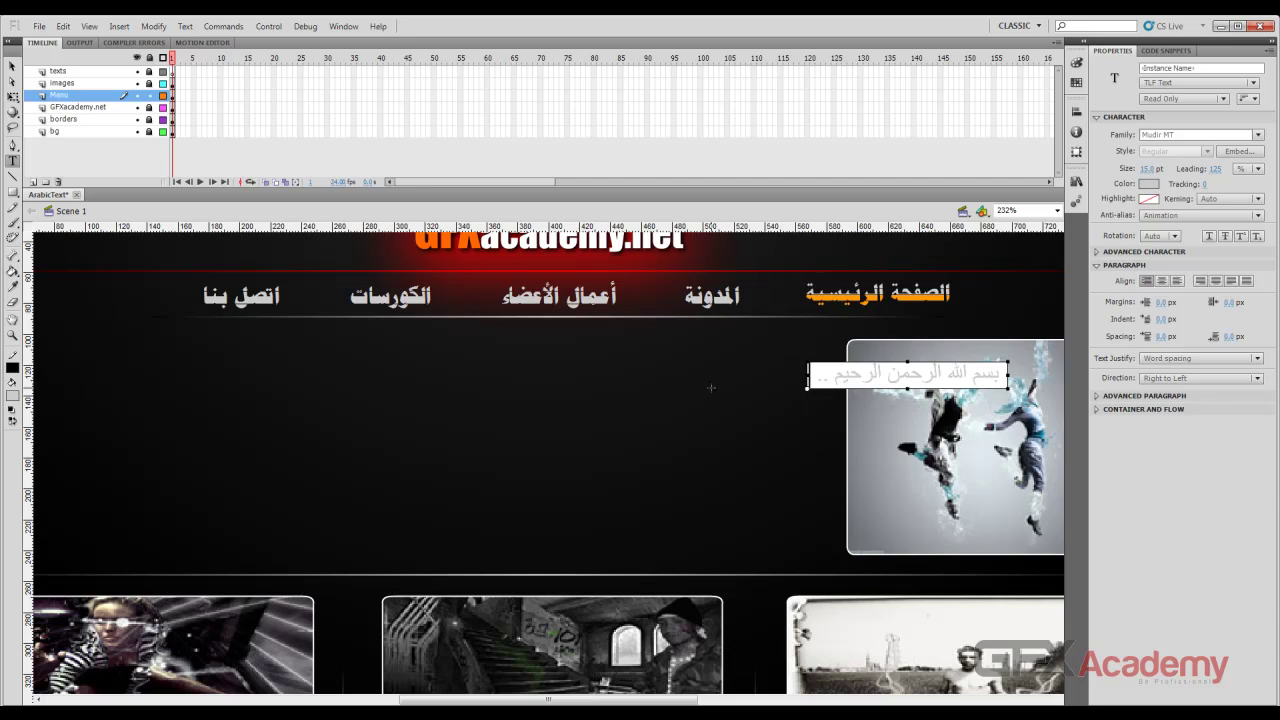
Continue the line with "تتشرف أكاديمية GFX بتقديم كورس الفلاش CS5.5 لأعضائها الكرام".
text(تتشرف)
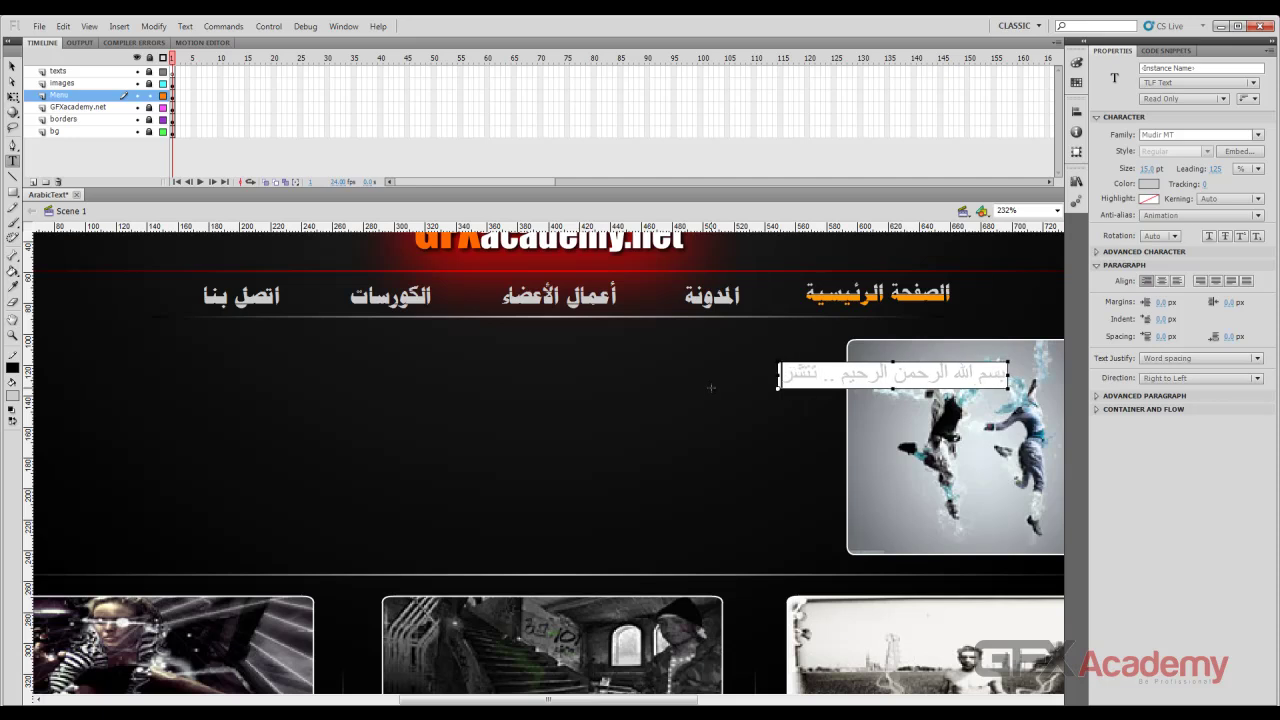
text( ا)
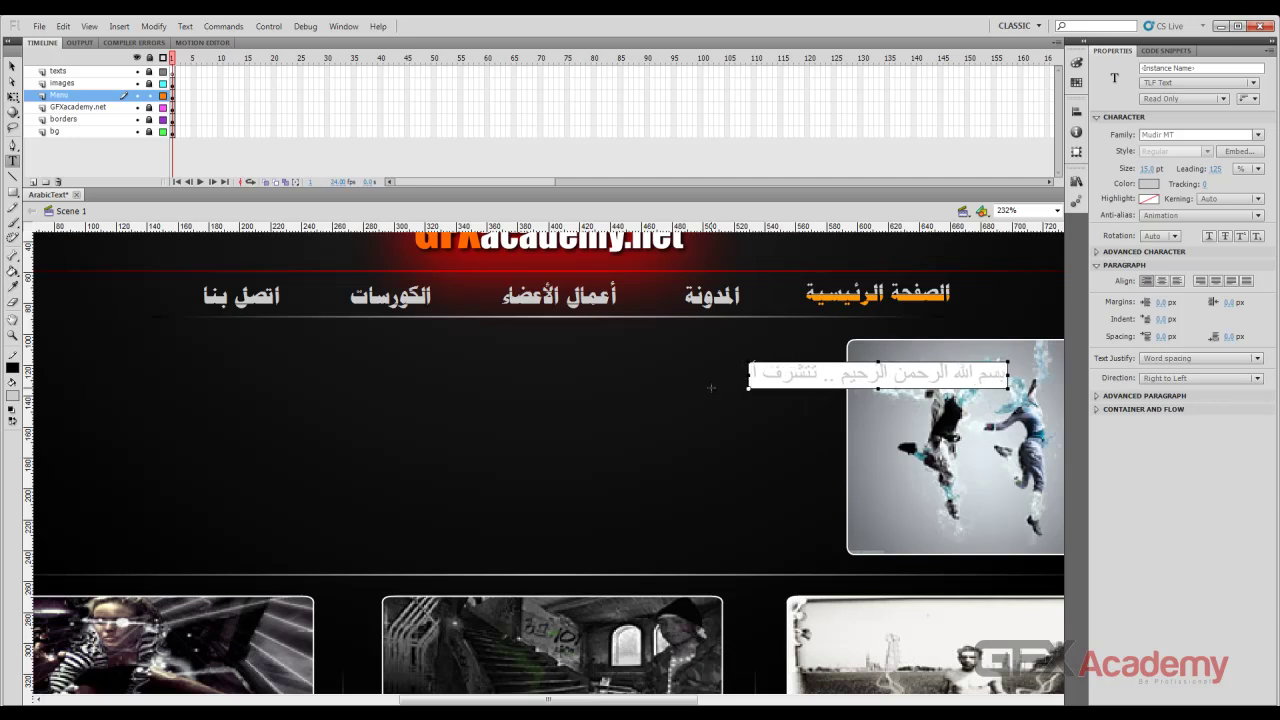
text(كاديمية)
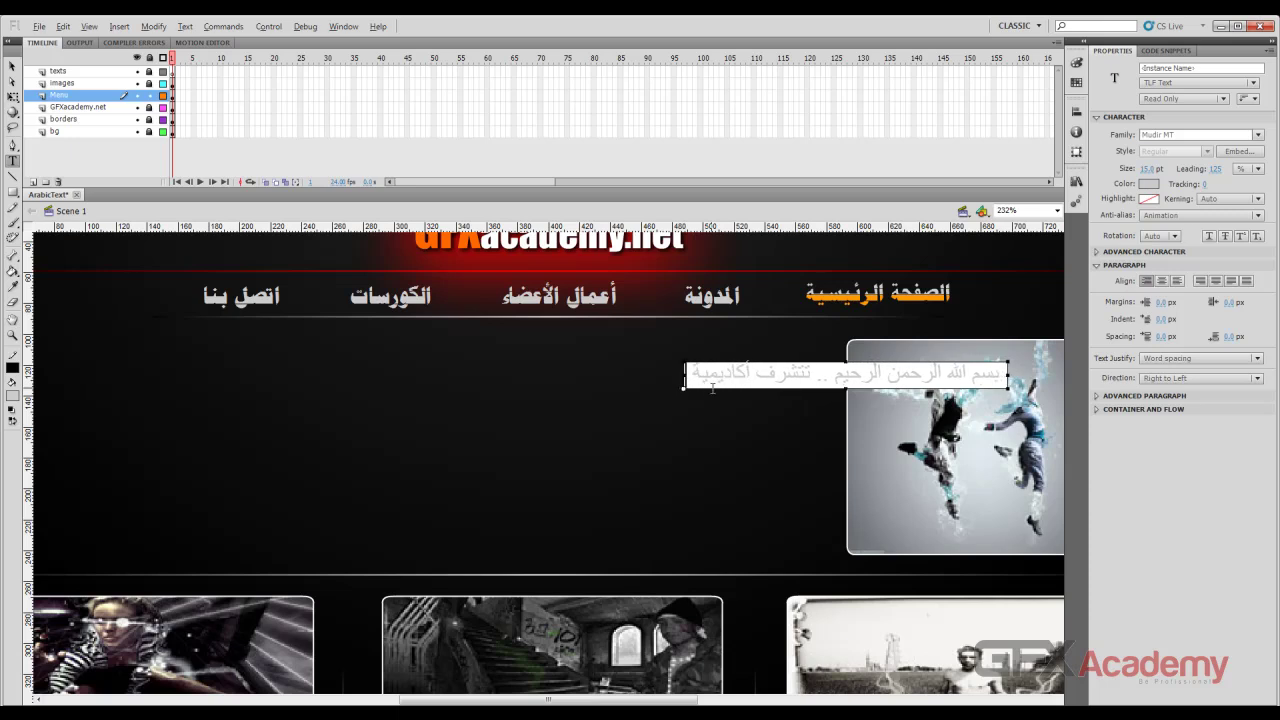
text( GF)
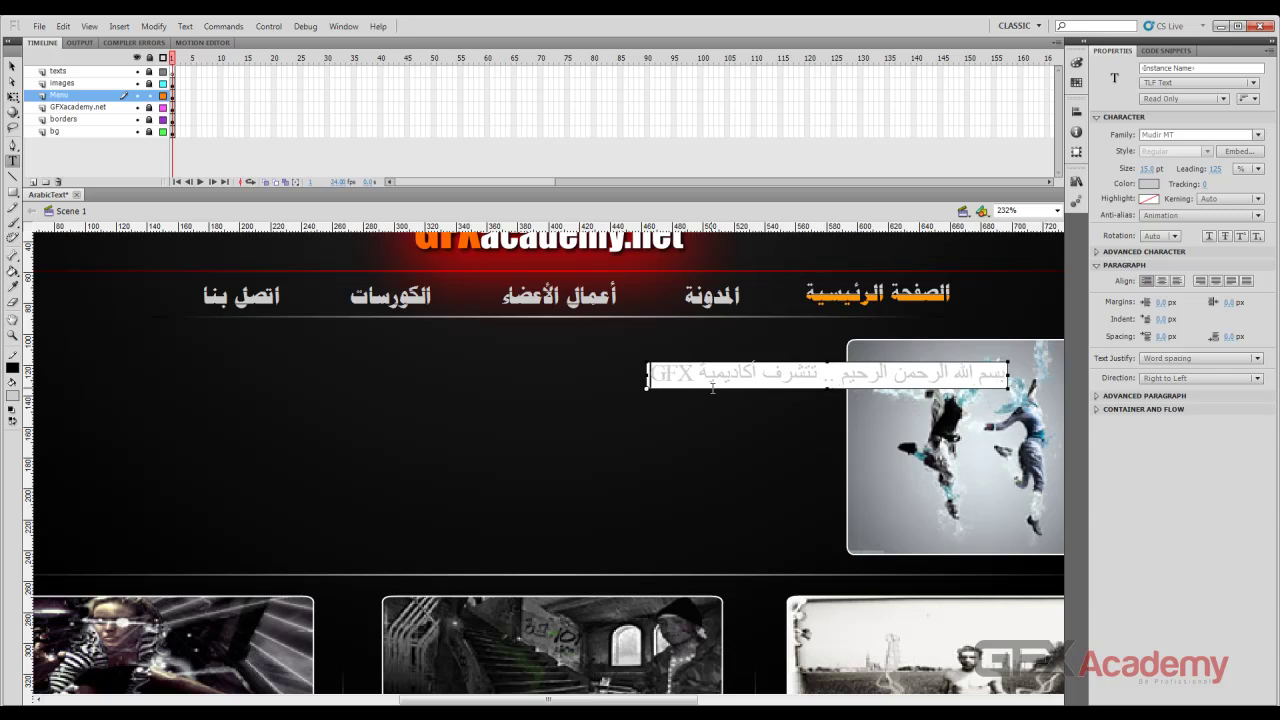
text(X)
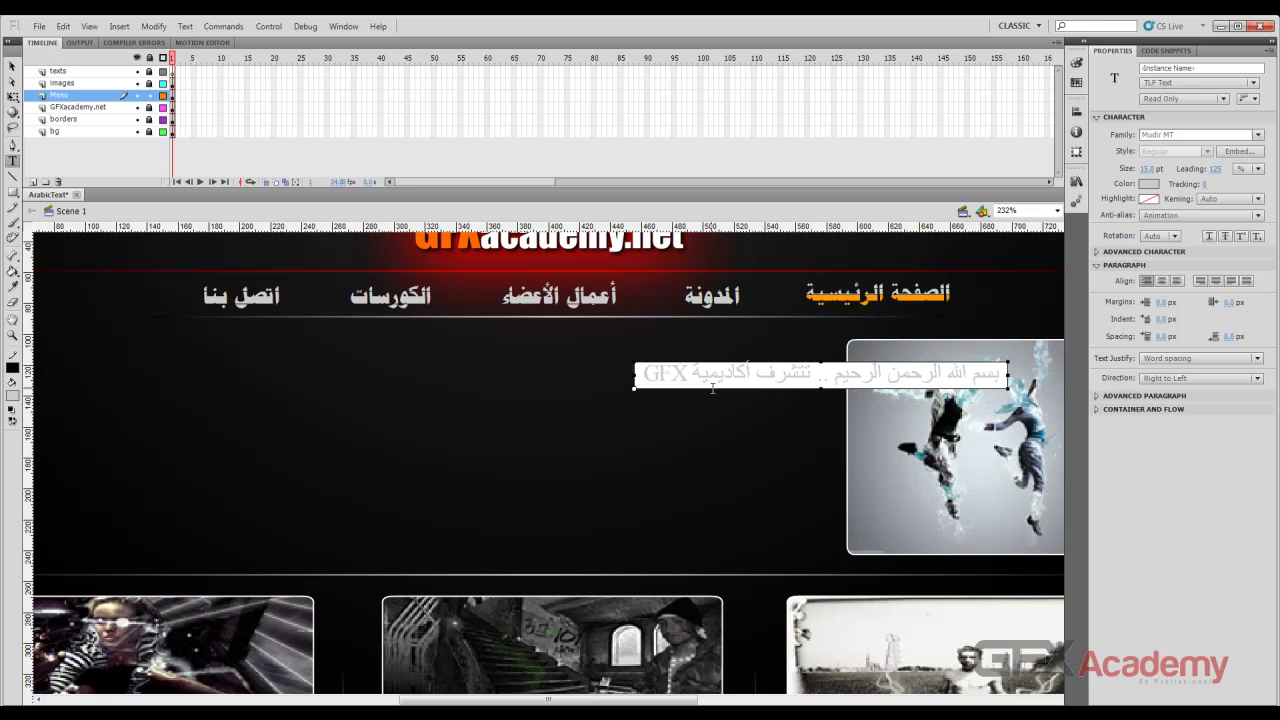
text( بتقدي)
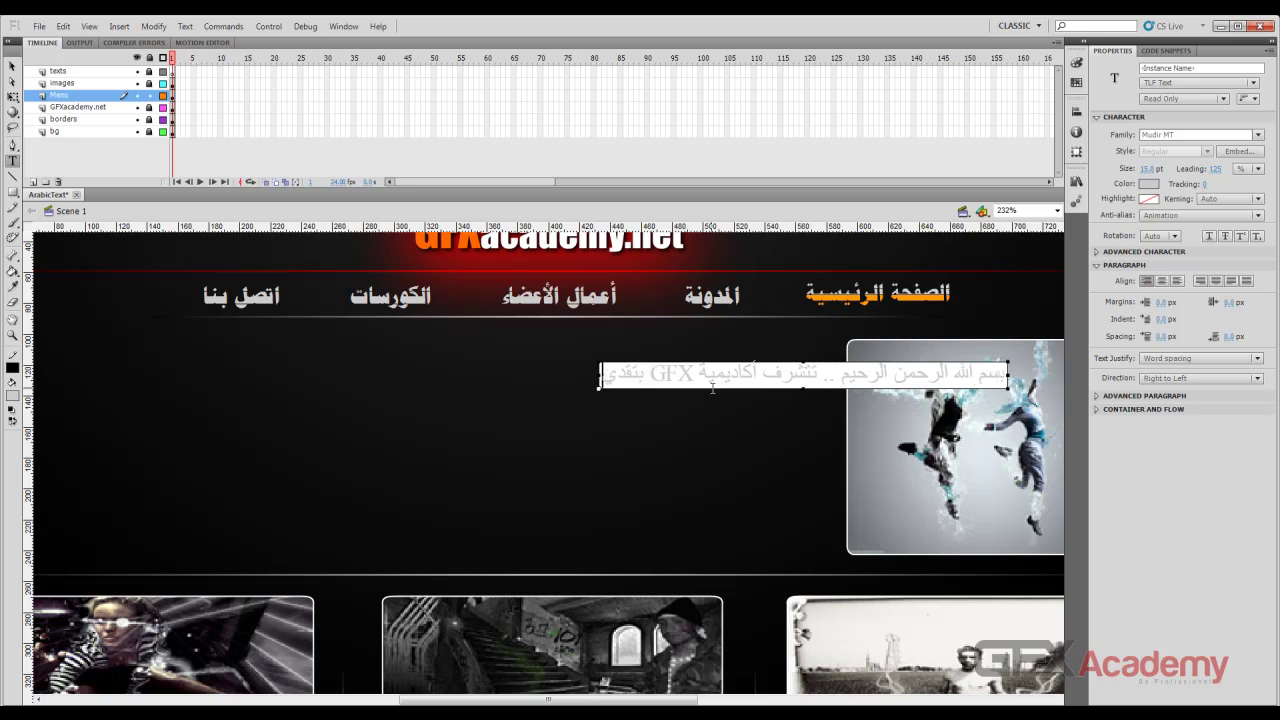
text(م كورس)
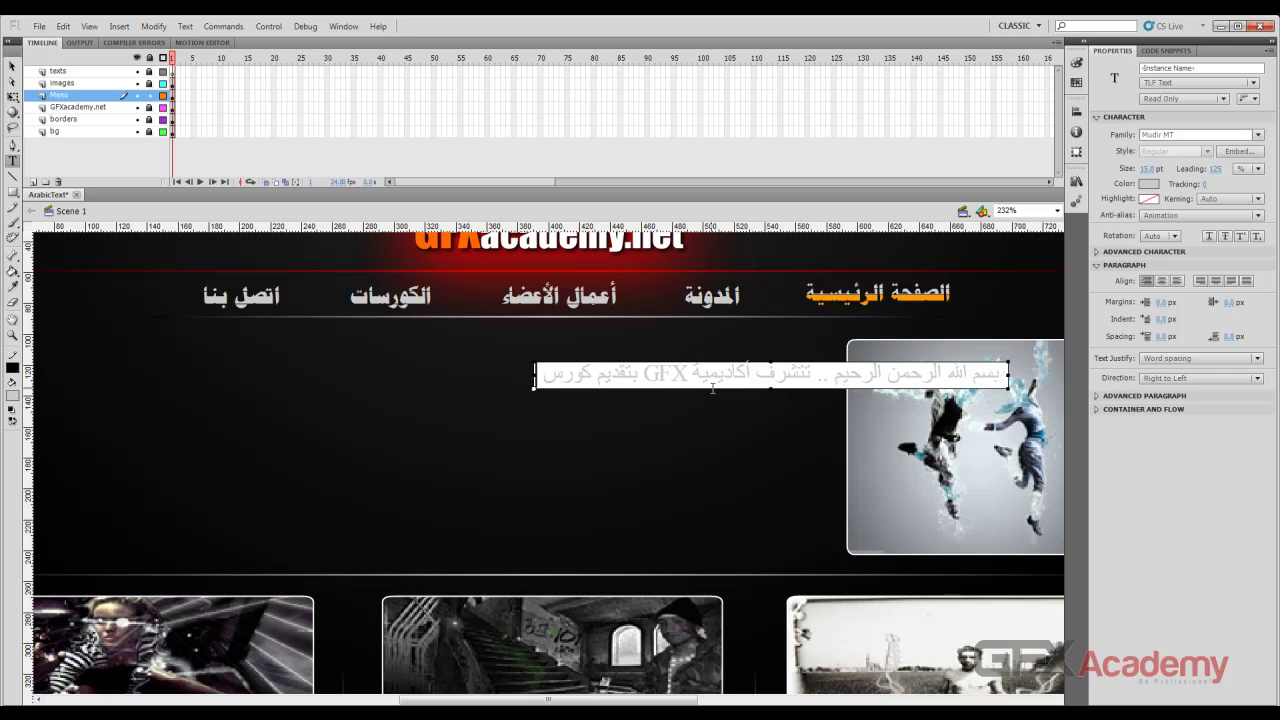
text( الفلاش)
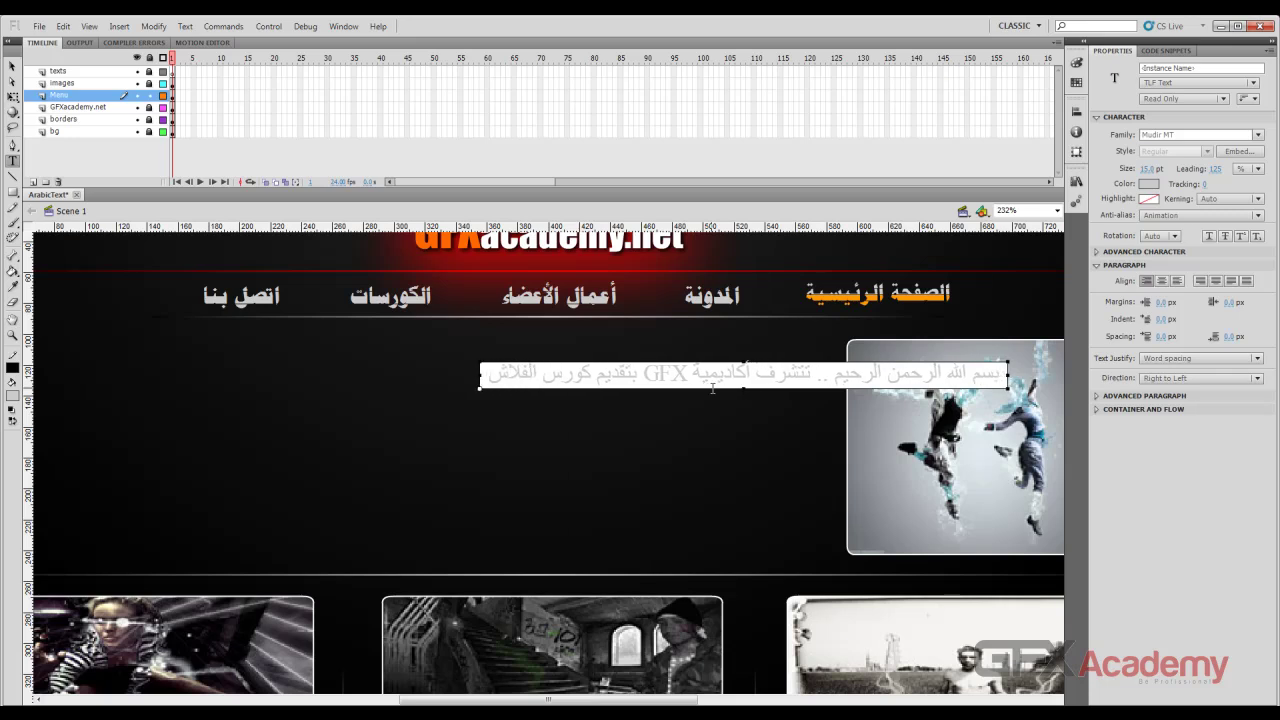
text( CS)
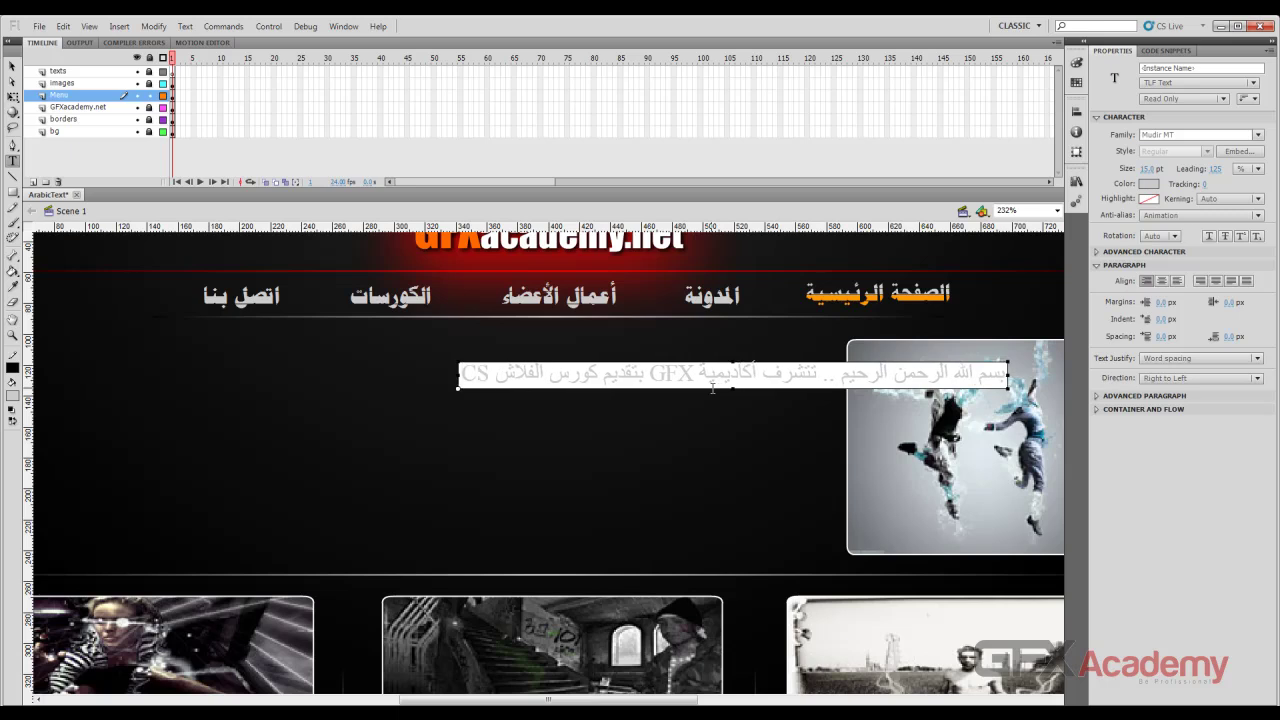
text(5.5)
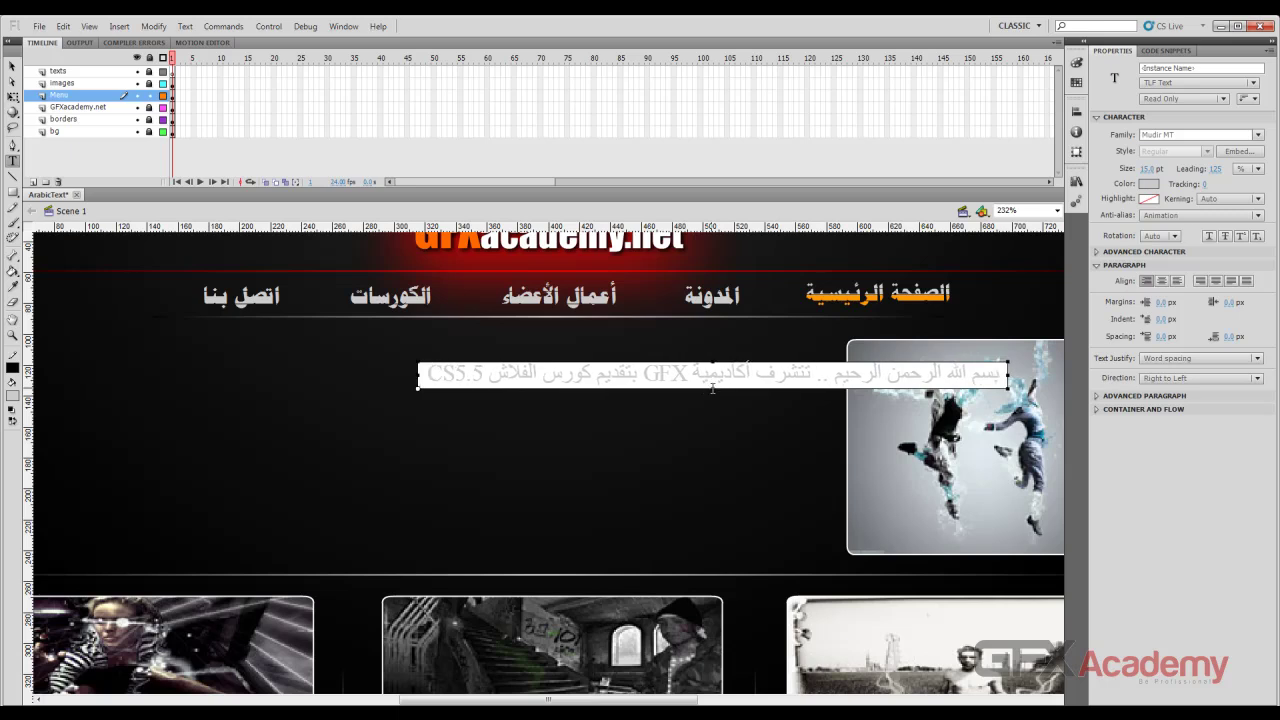
text( لا)
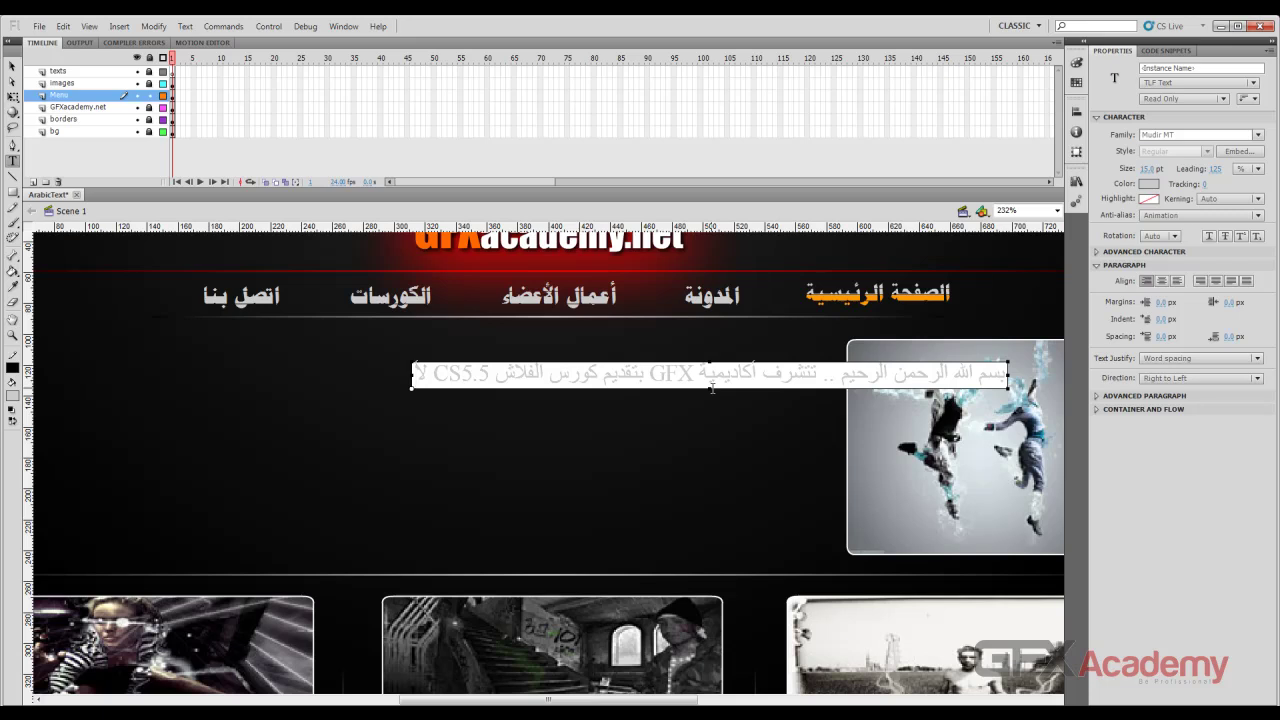
text(عضاء)
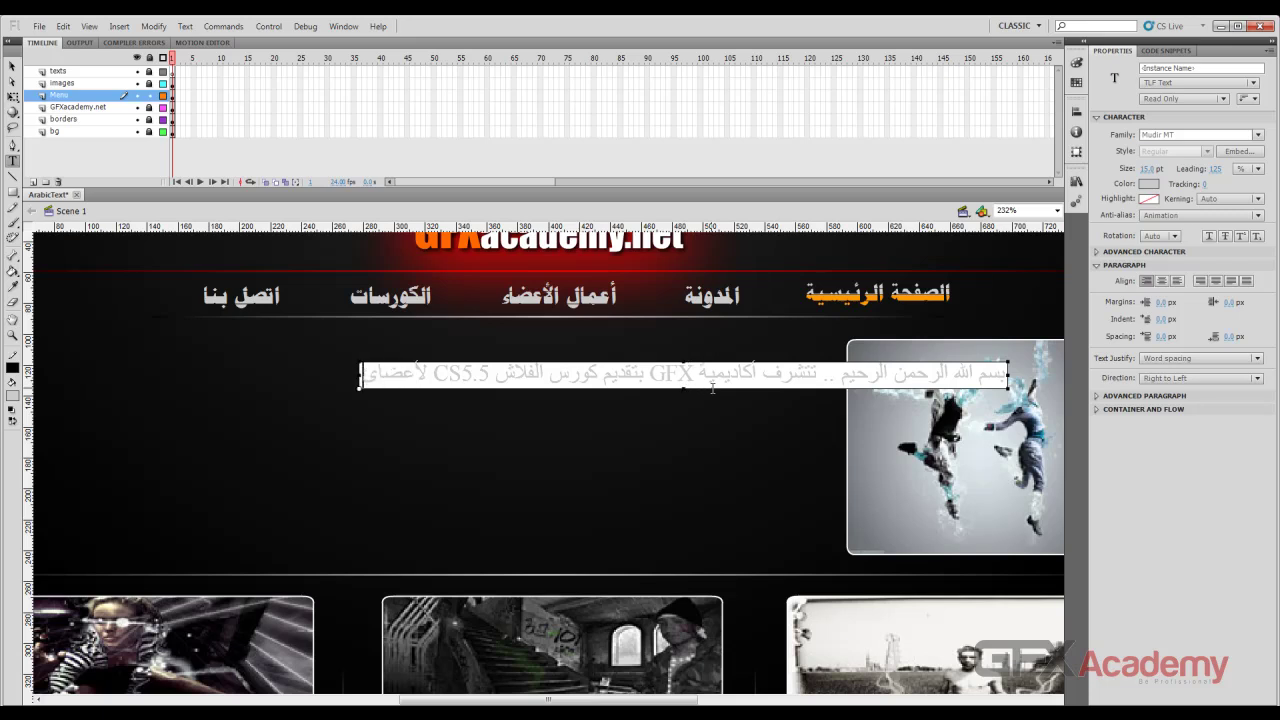
text(ها الكر)
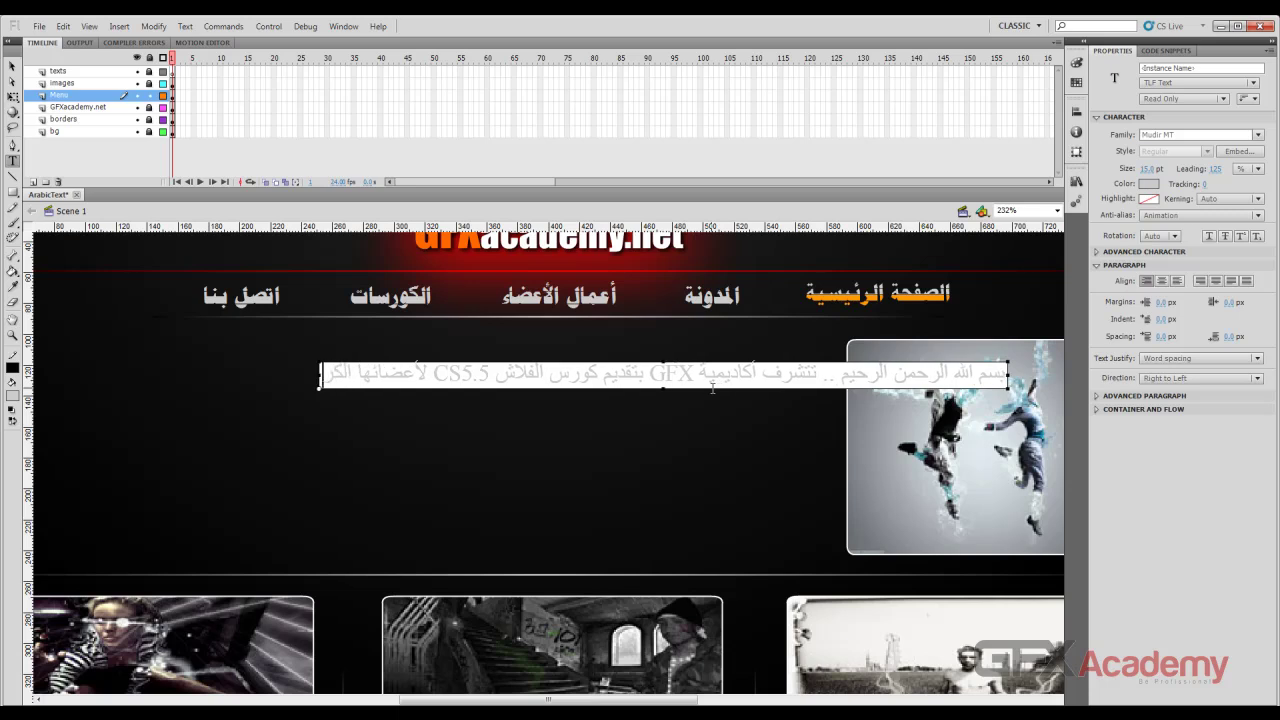
text(ام)
key(ctrl+a)
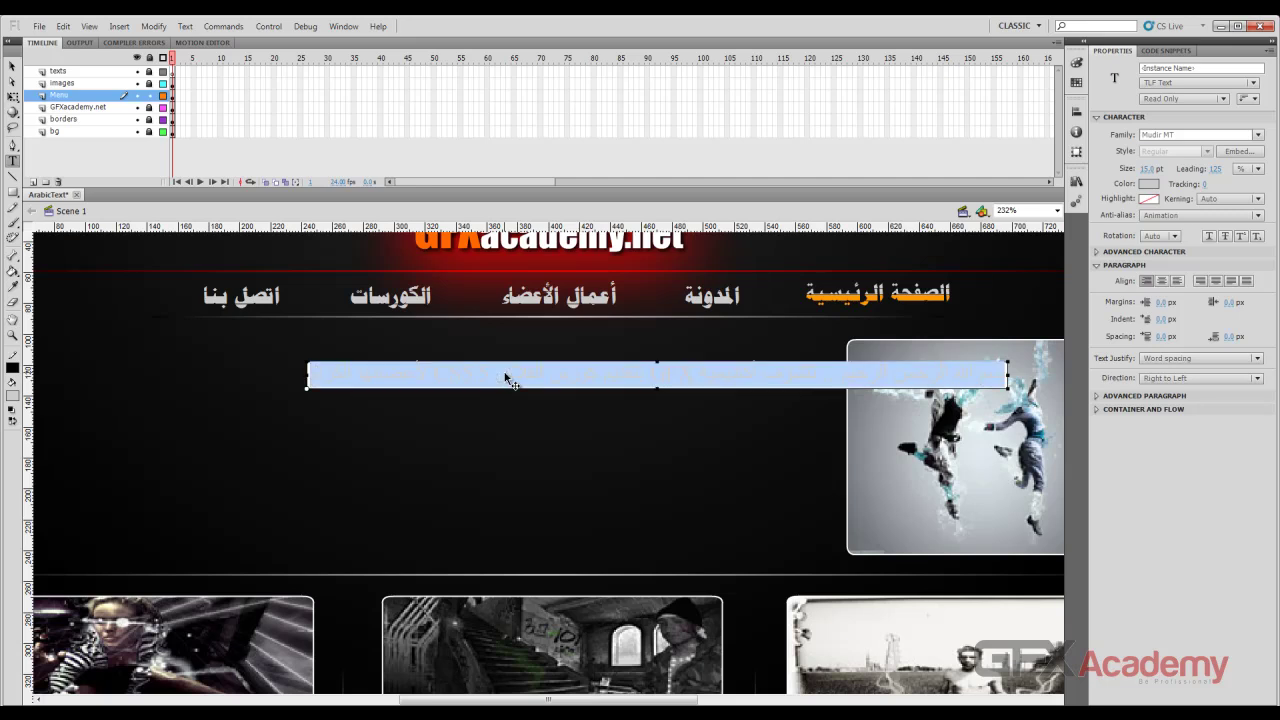
click(312, 373)
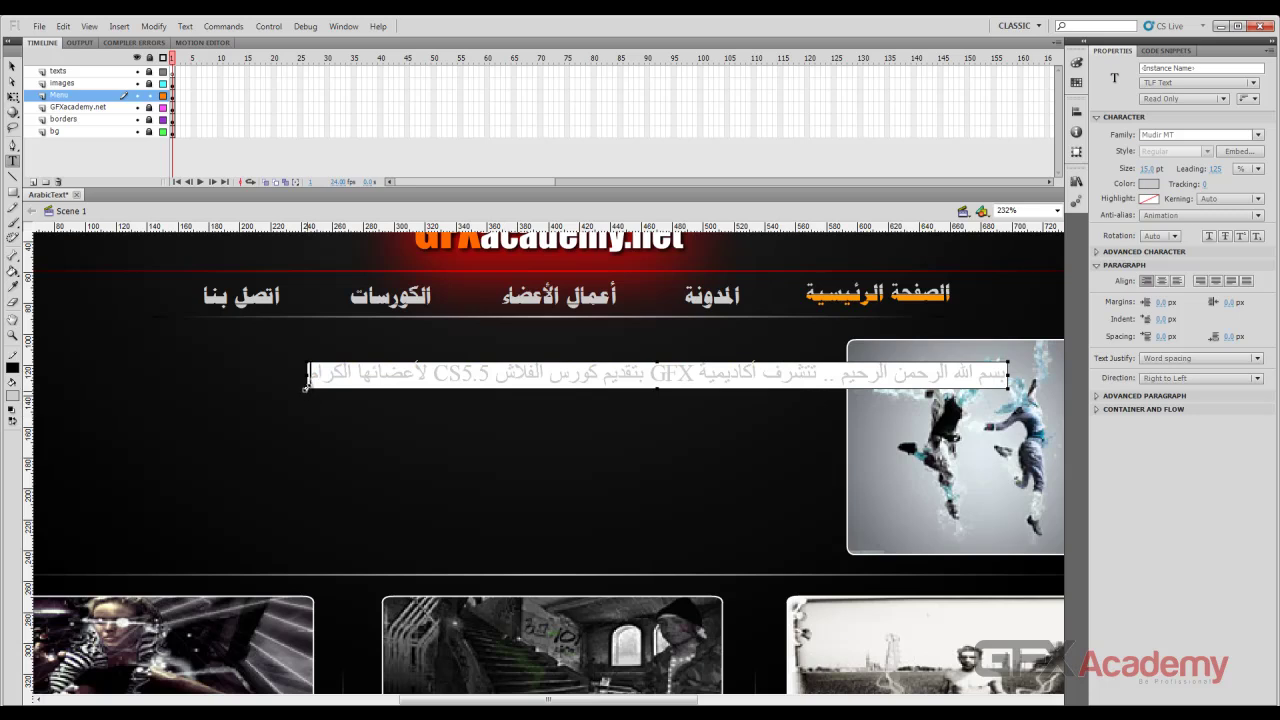
Resize the text container to about 550 px wide, filling the empty area between the menu and the lower divider beside the dancers image.
drag(307, 388, 223, 444)
drag(109, 507, 78, 527)
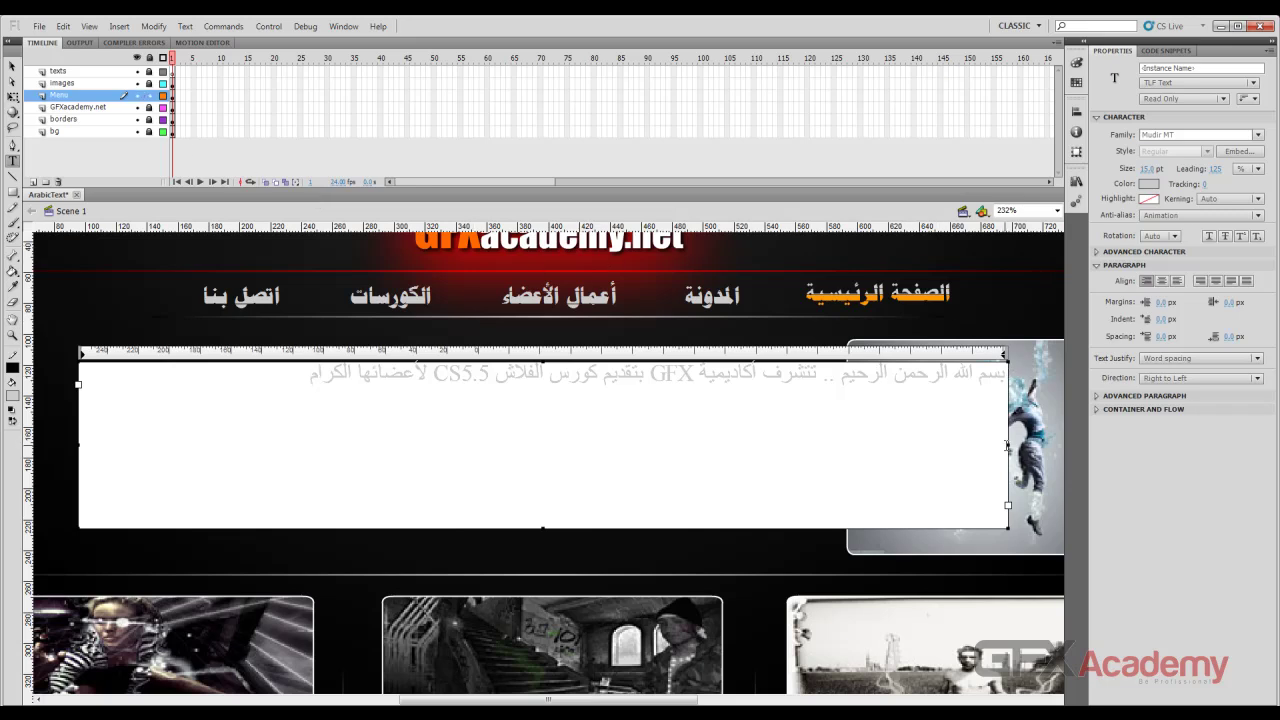
drag(1007, 446, 821, 443)
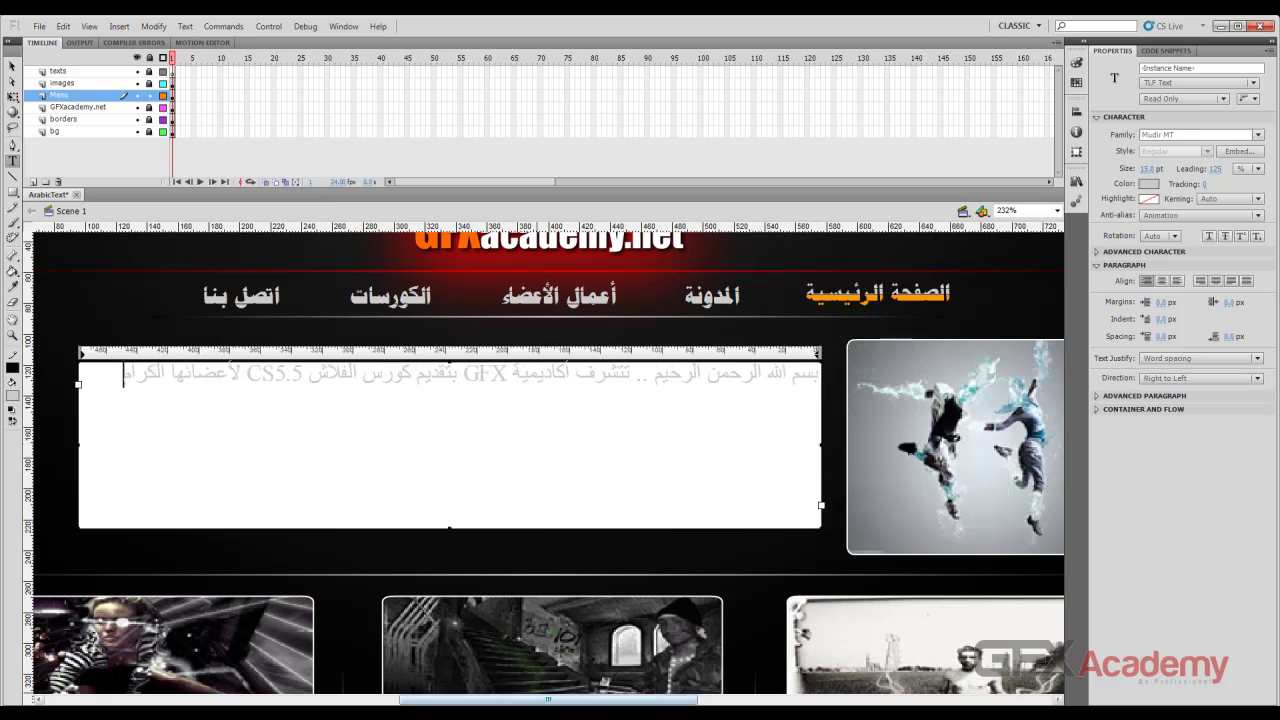
drag(545, 700, 524, 700)
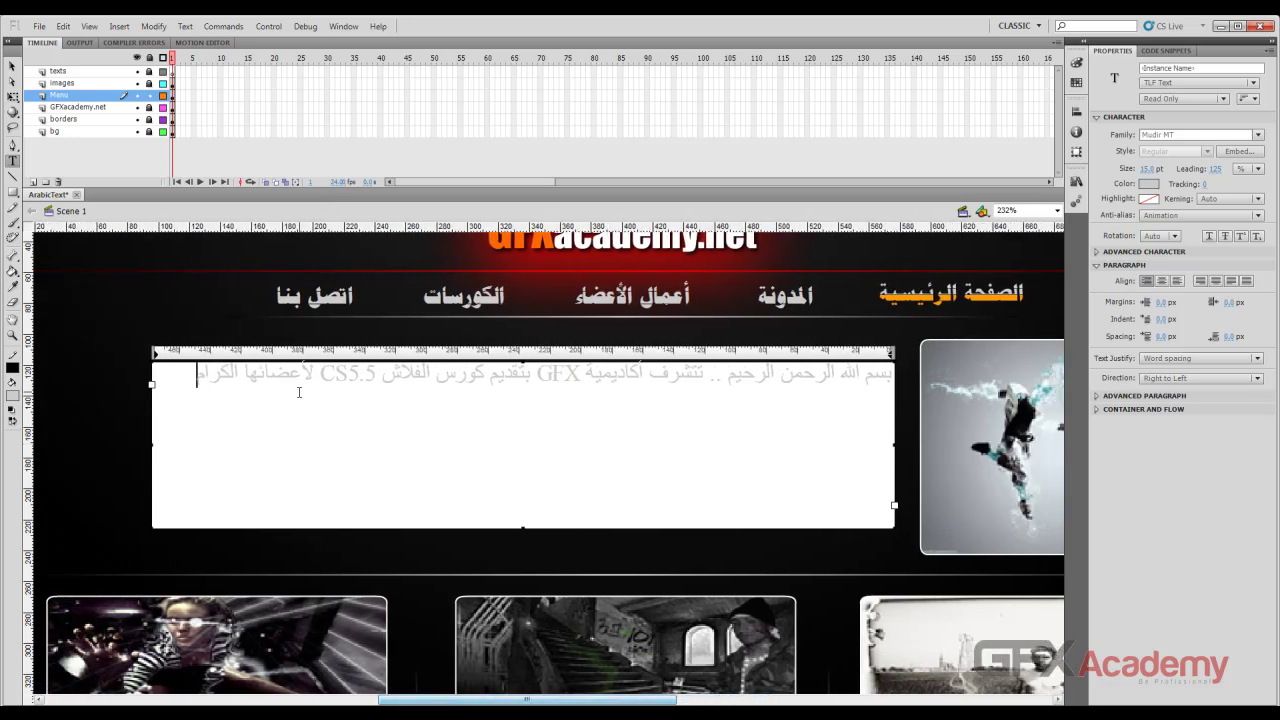
drag(152, 444, 48, 445)
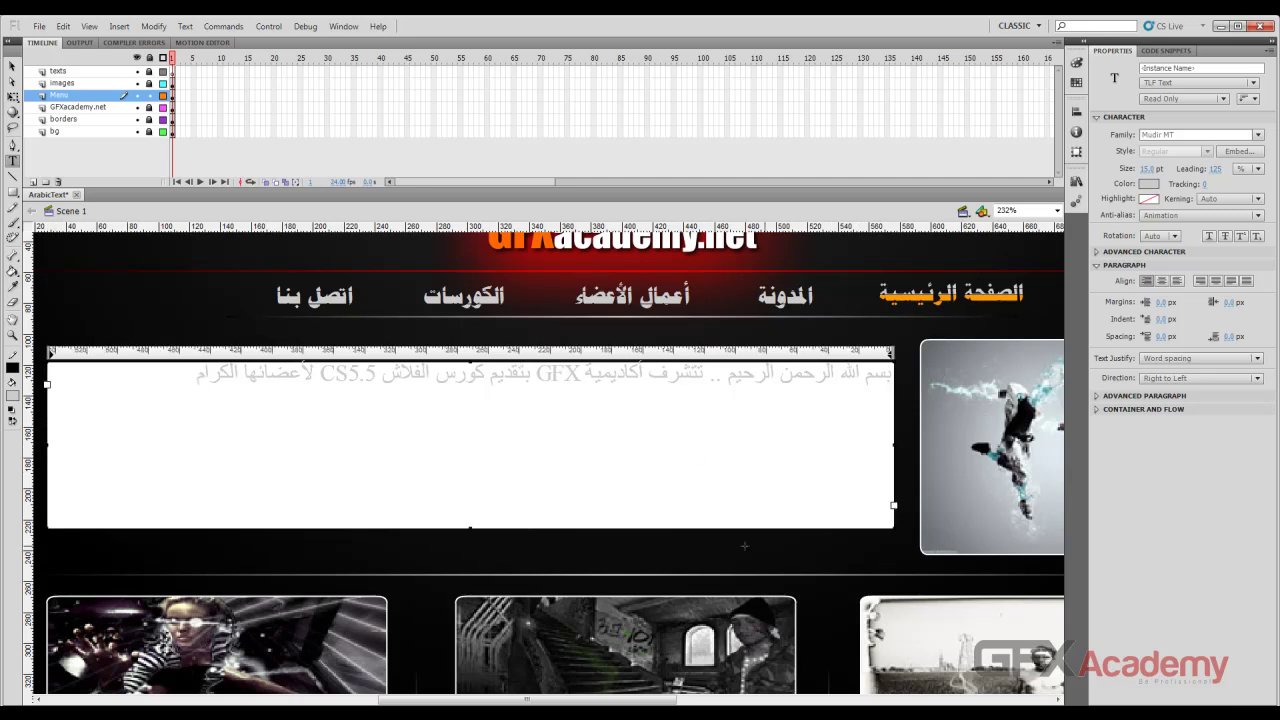
drag(469, 528, 471, 559)
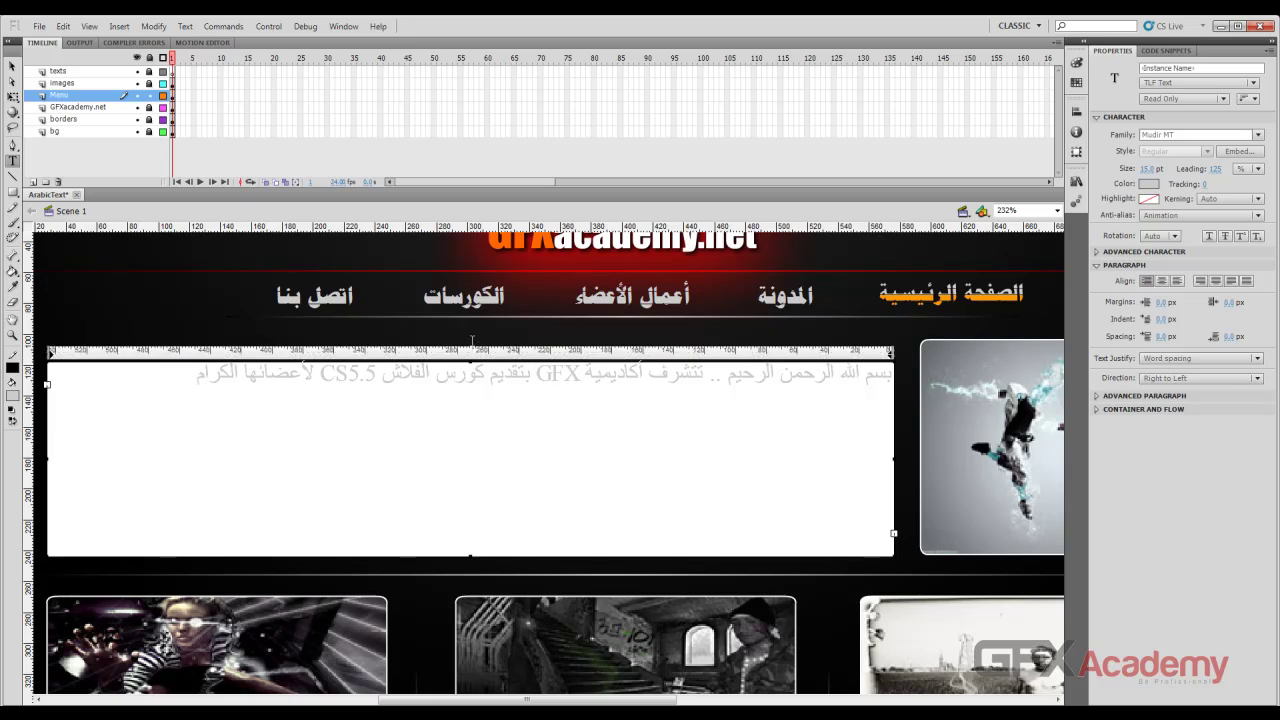
drag(472, 341, 472, 341)
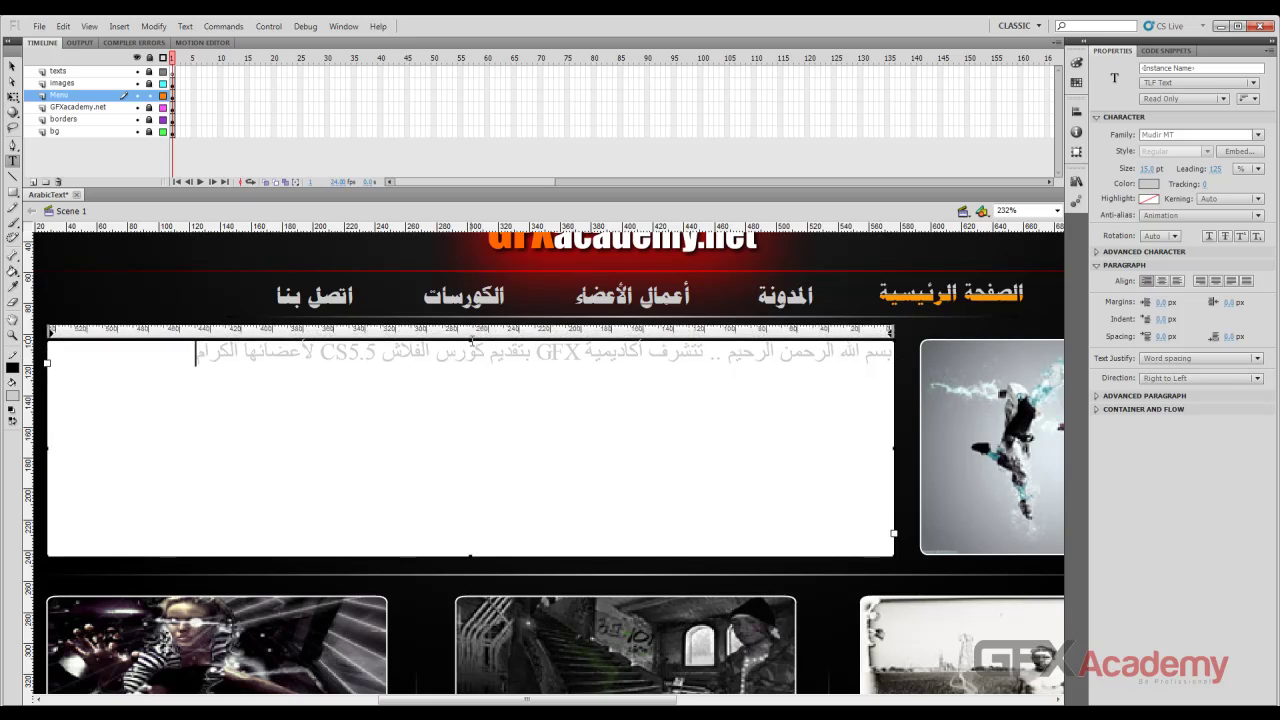
End the Arabic sentence with ".." and paste six more copies of it to fill the container as a paragraph.
triple_click(205, 364)
click(176, 366)
text(بسم الله الرحمن الرحيم .. تتشرف أكاديمية GFX بتقديم كورس الفلاش CS5.5 لأعضائها الكرام ..)
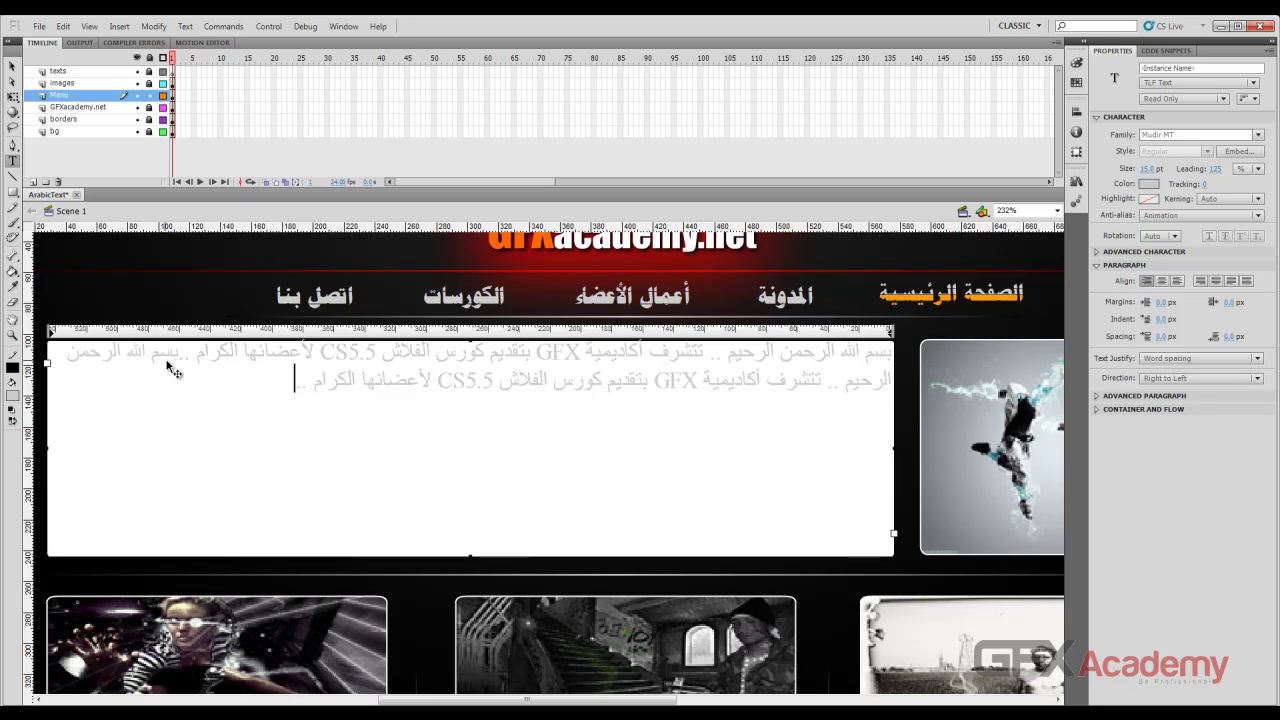
key(ctrl+v)
key(ctrl+v)
text(بسم الله الرحمن الرحيم .. تتشرف أكاديمية GFX بتقديم كورس الفلاش CS5.5 لأعضائها الكرام ..)
text(بسم الله الرحمن الرحيم .. تتشرف أكاديمية GFX بتقديم كورس الفلاش CS5.5 لأعضائها الكرام ..)
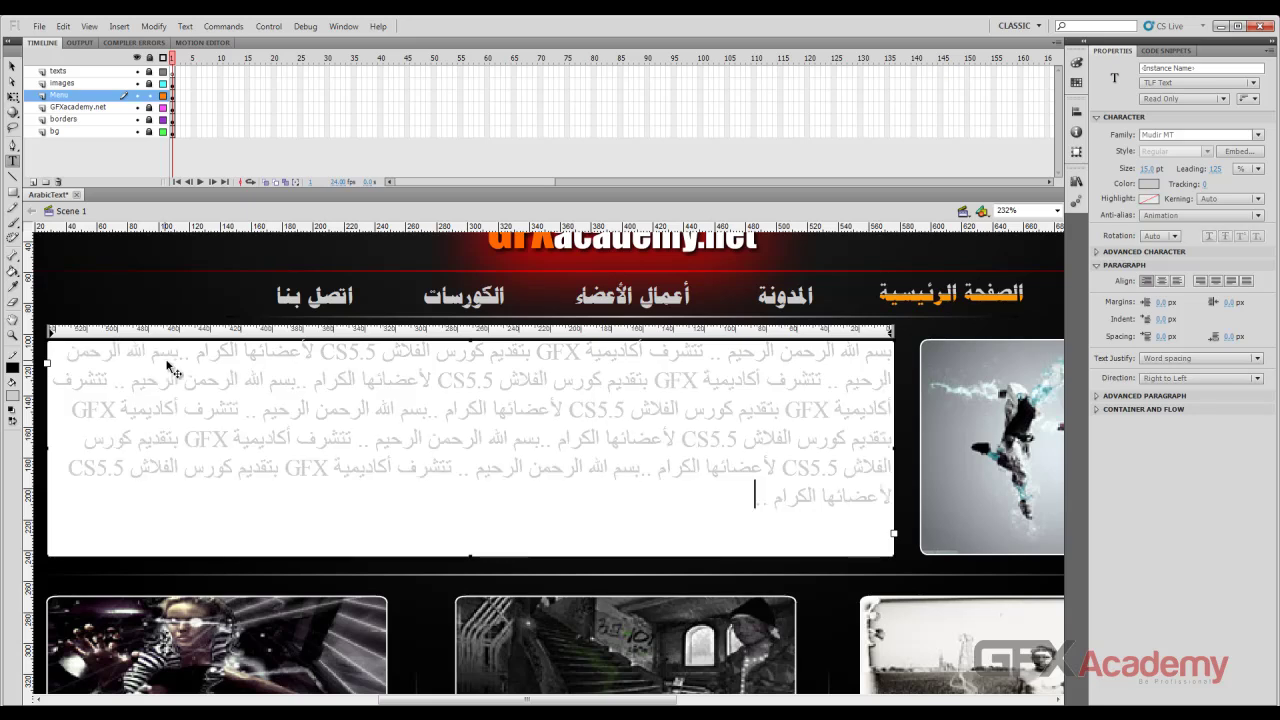
text(بسم الله الرحمن الرحيم .. تتشرف أكاديمية GFX بتقديم كورس الفلاش CS5.5 لأعضائها الكرام ..)
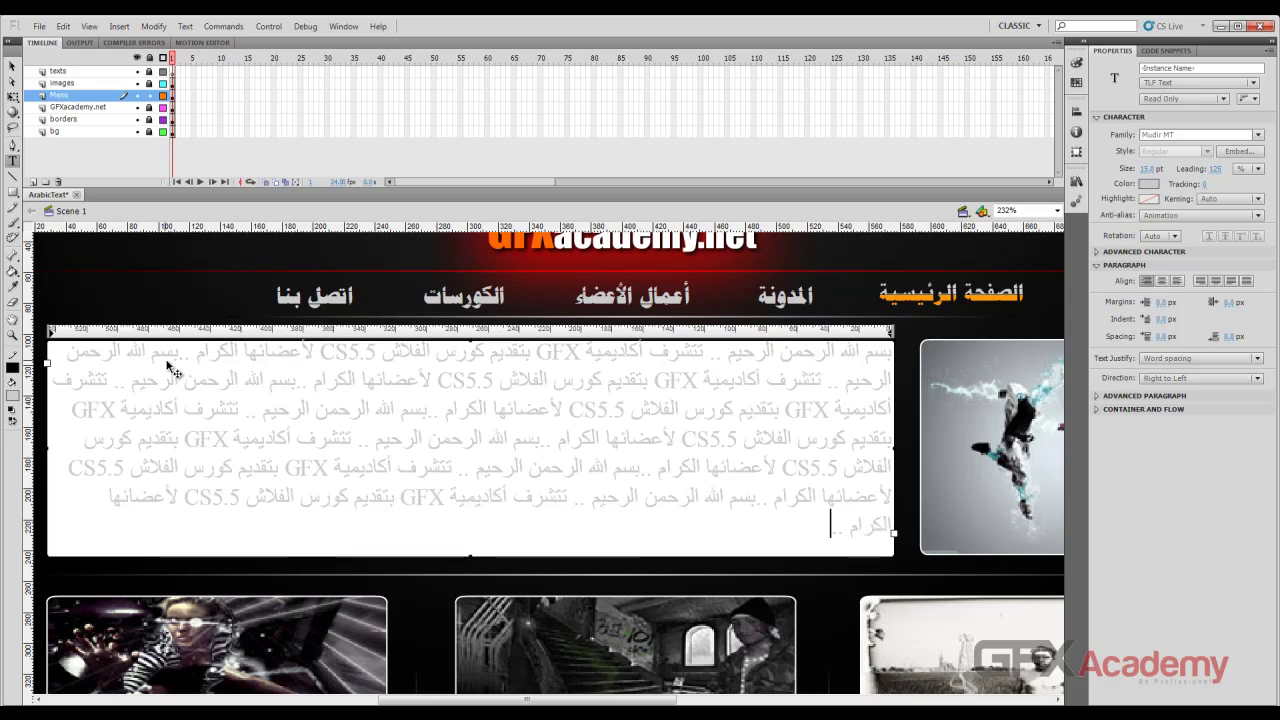
Add one more copy of the Arabic sentence at the end of the paragraph and finish editing the text.
text(بسم الله الرحمن الرحيم .. تتشرف أكاديمية GFX بتقديم كورس الفلاش CS5.5 لأعضائها الكرام ..)
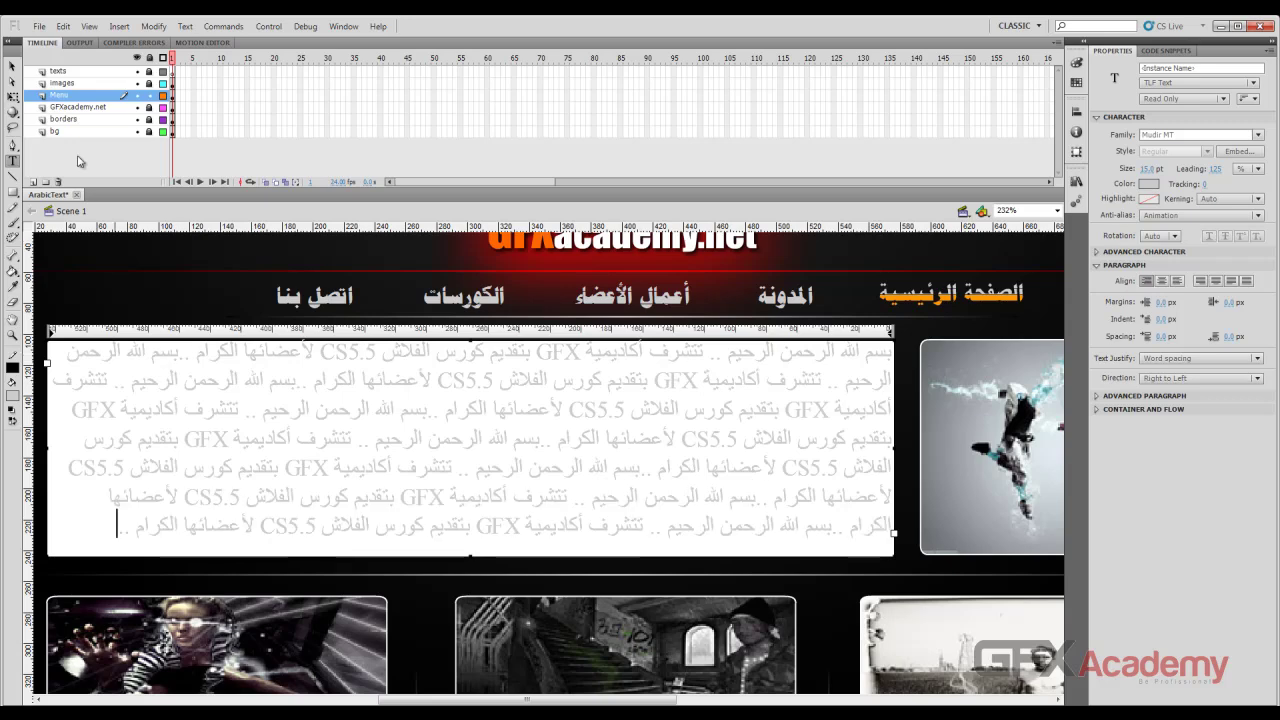
click(12, 65)
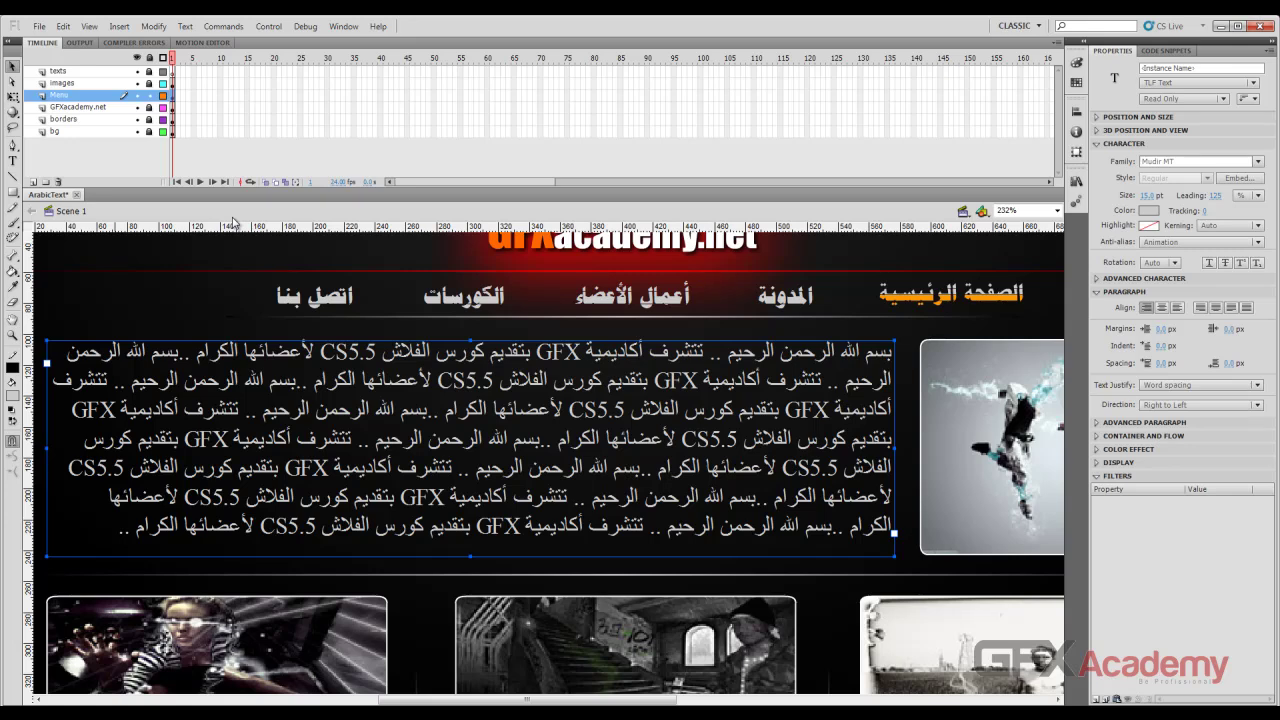
click(170, 313)
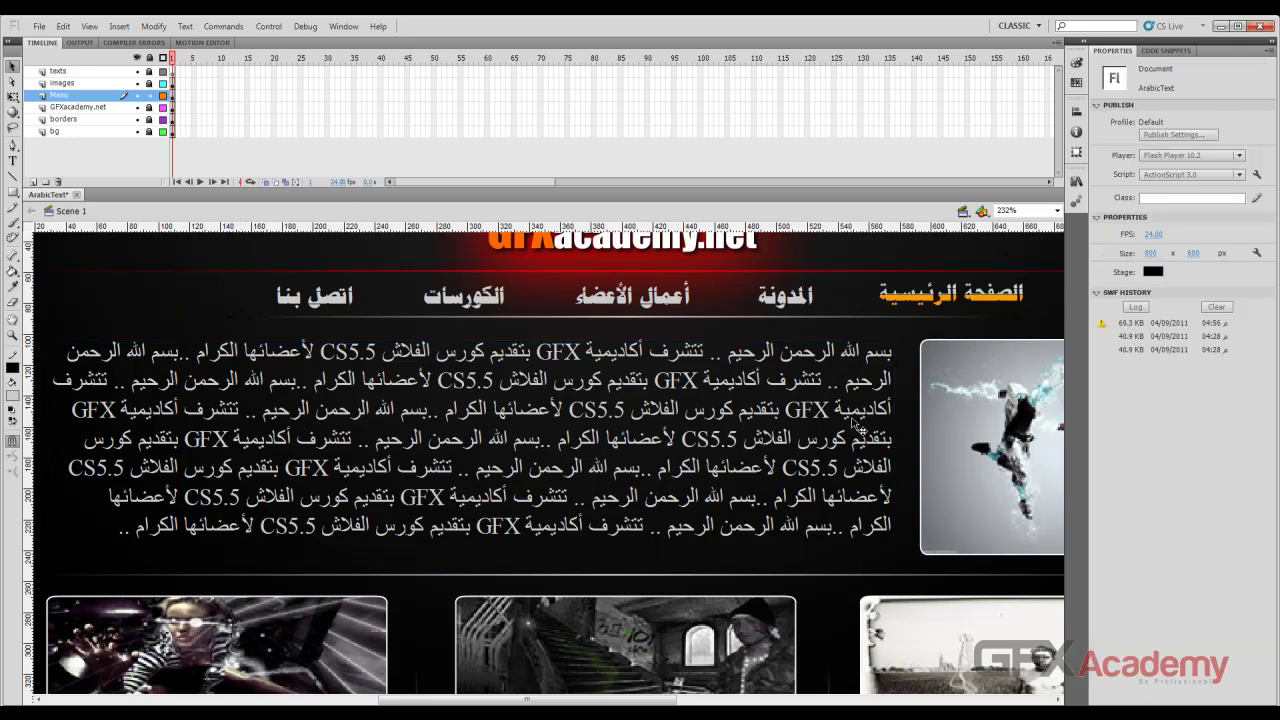
Test the movie with the preview enlarged to check how the Arabic paragraph renders, and close the preview.
click(830, 368)
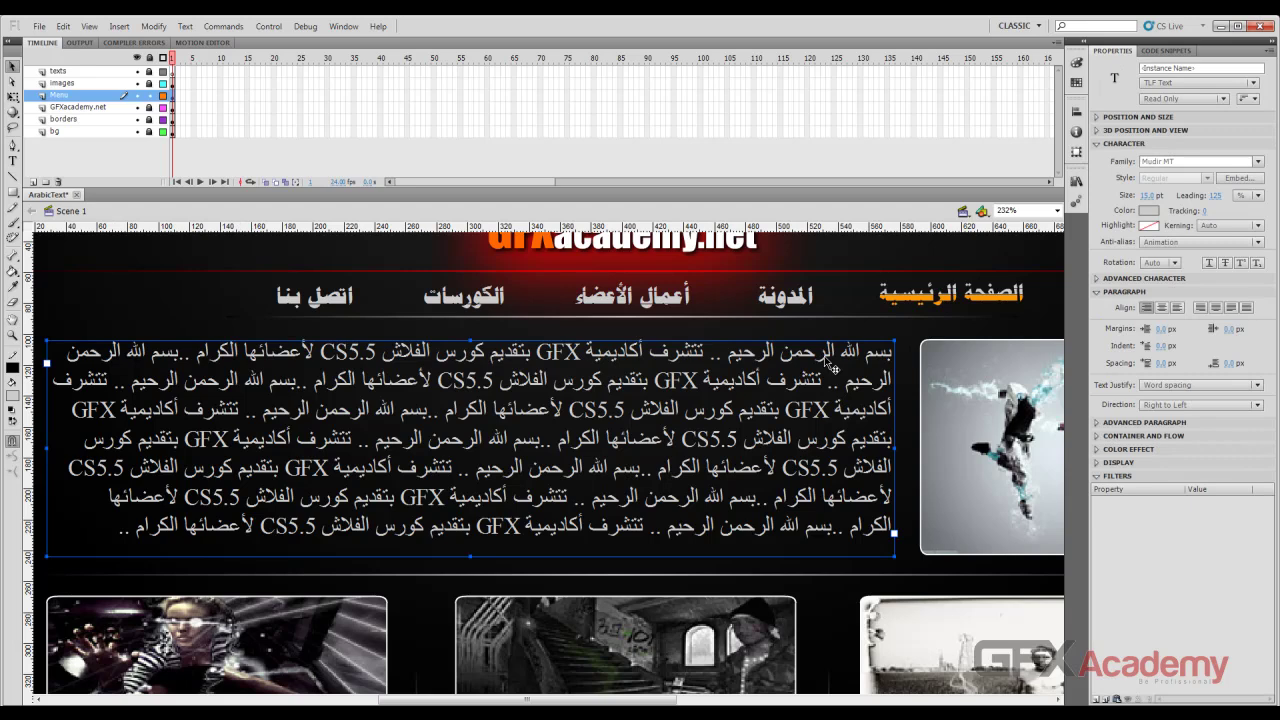
key(ctrl+Return)
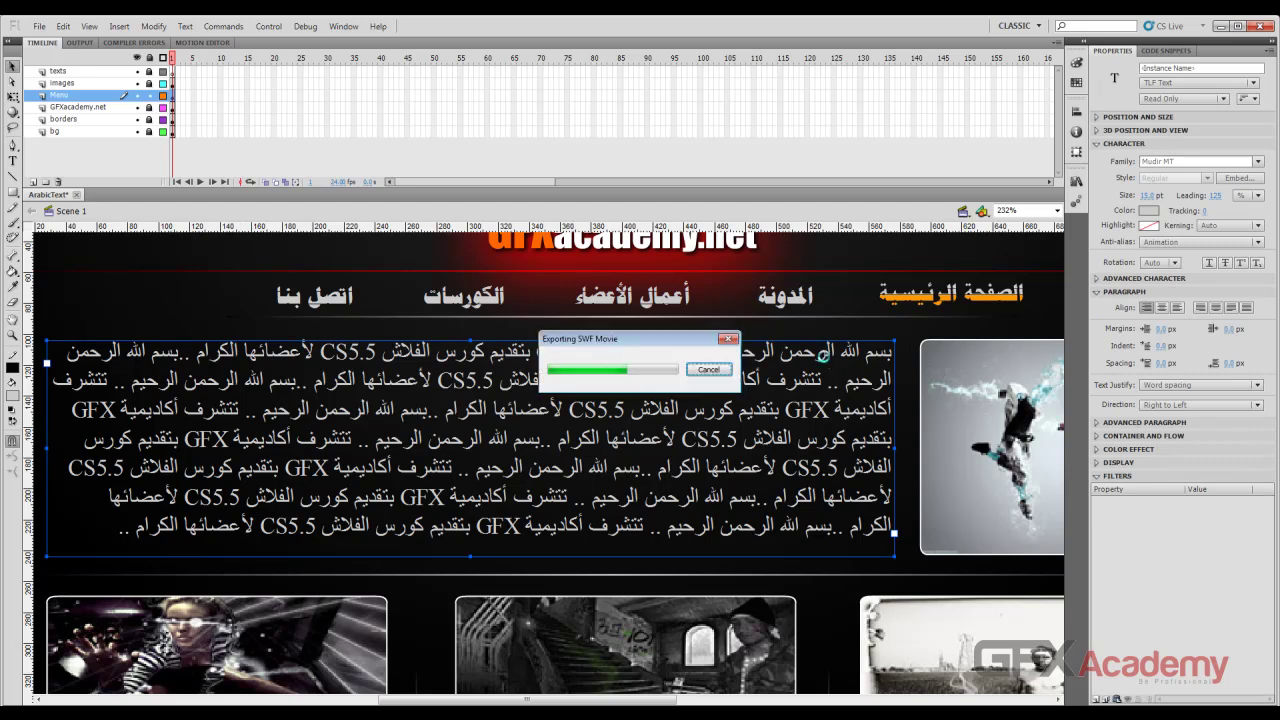
drag(373, 29, 711, 223)
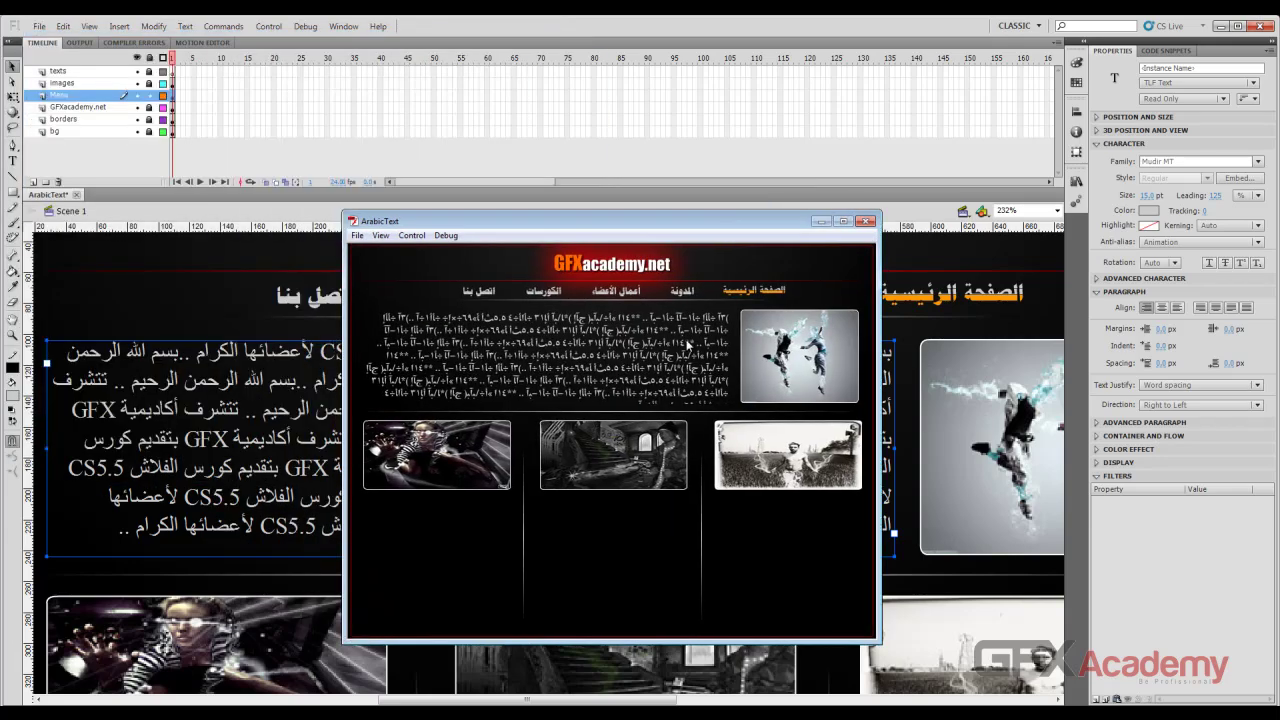
double_click(665, 227)
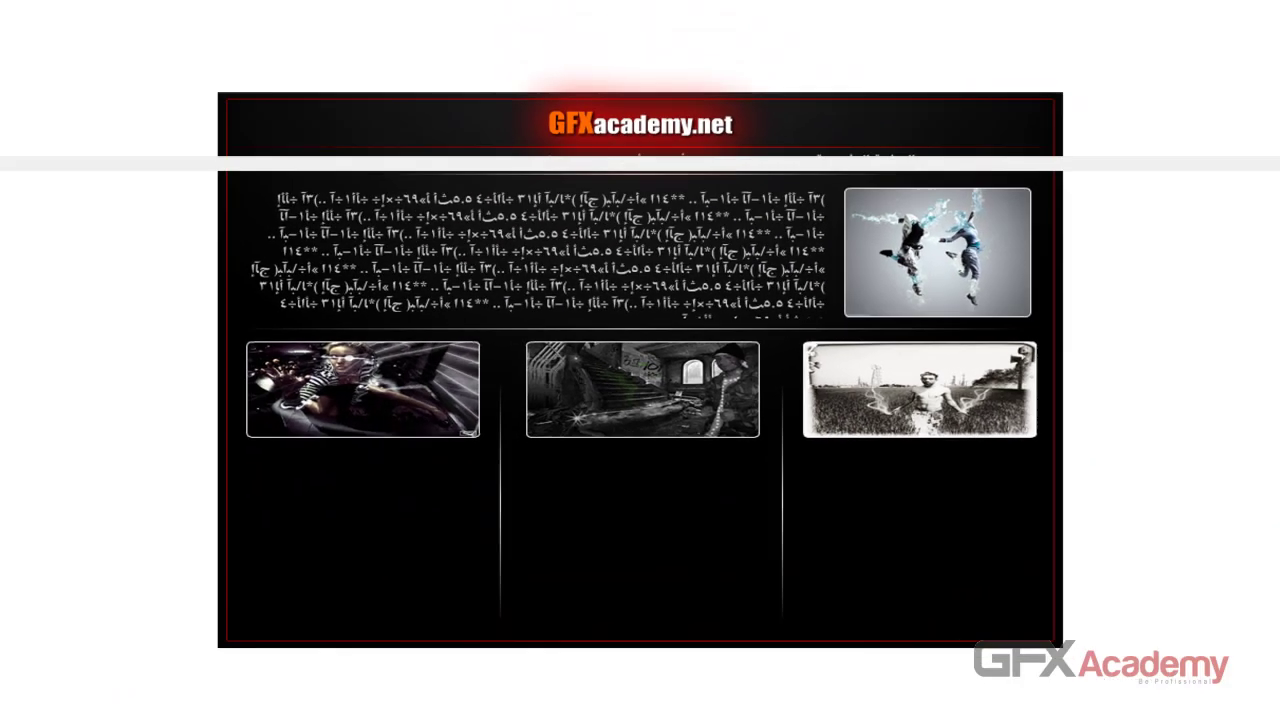
key(ctrl+w)
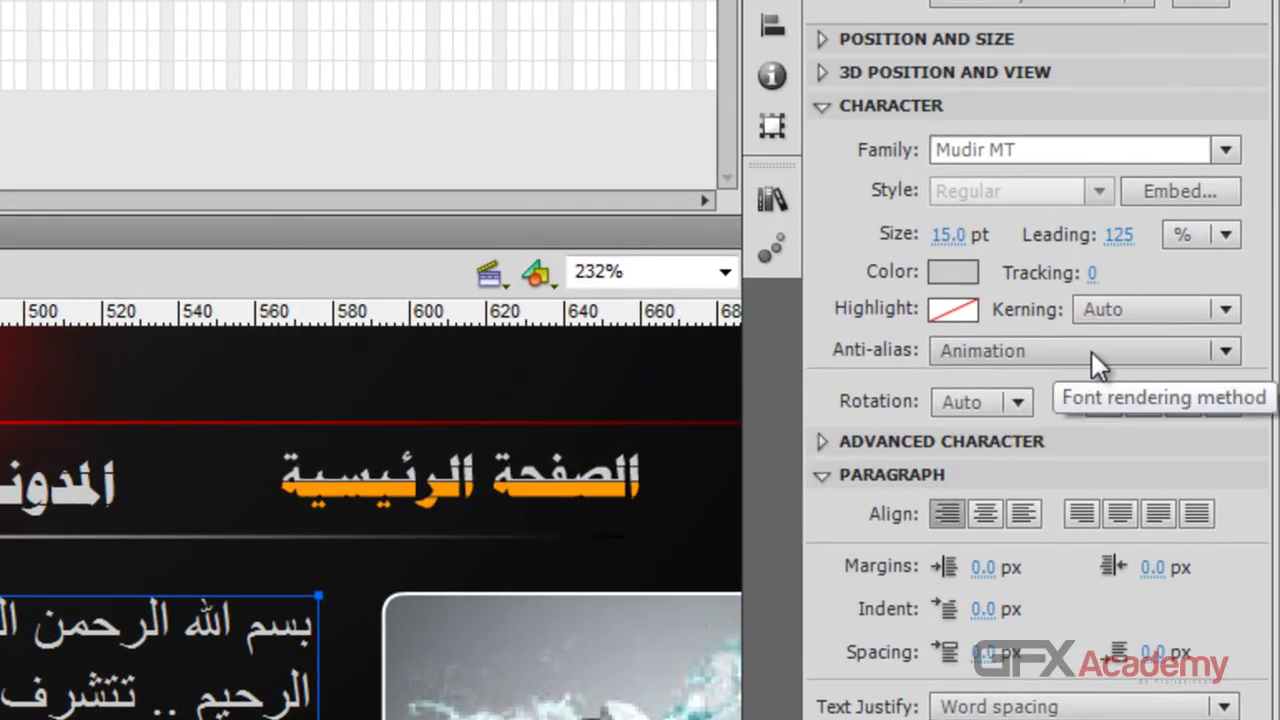
Set the Arabic paragraph's anti-aliasing to Use device fonts and test the movie to check its rendering.
click(1091, 351)
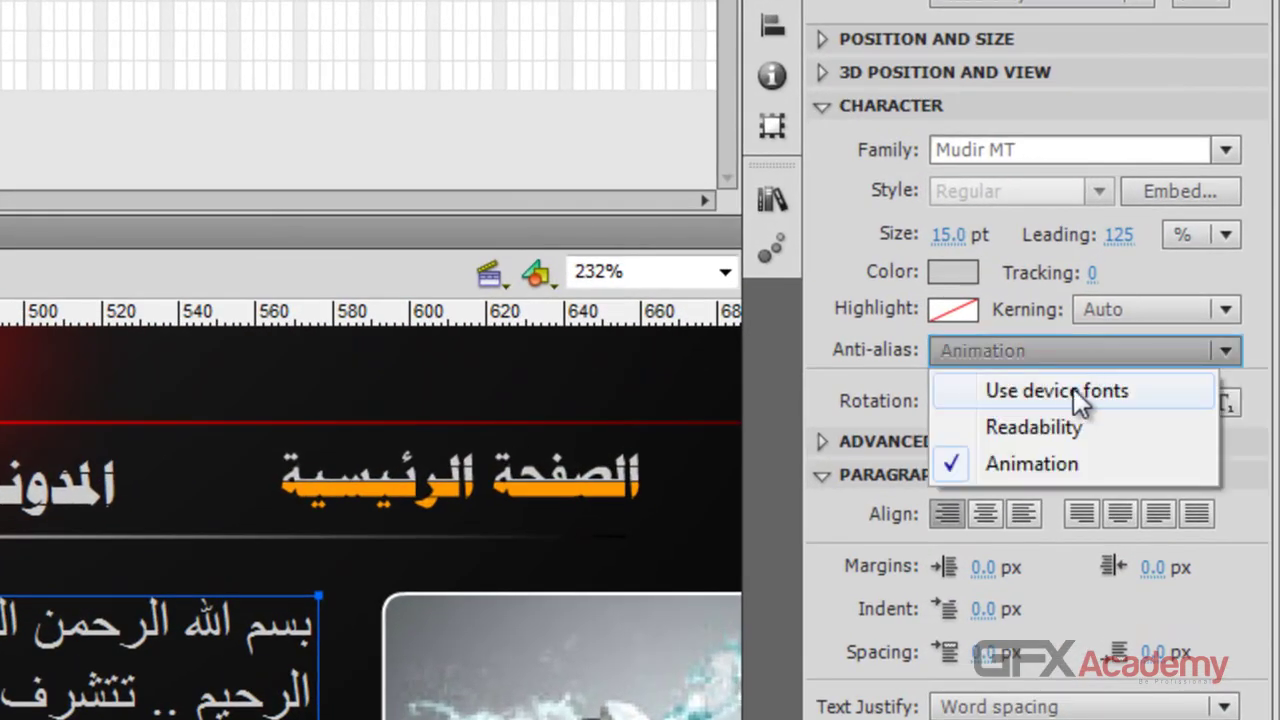
click(1078, 391)
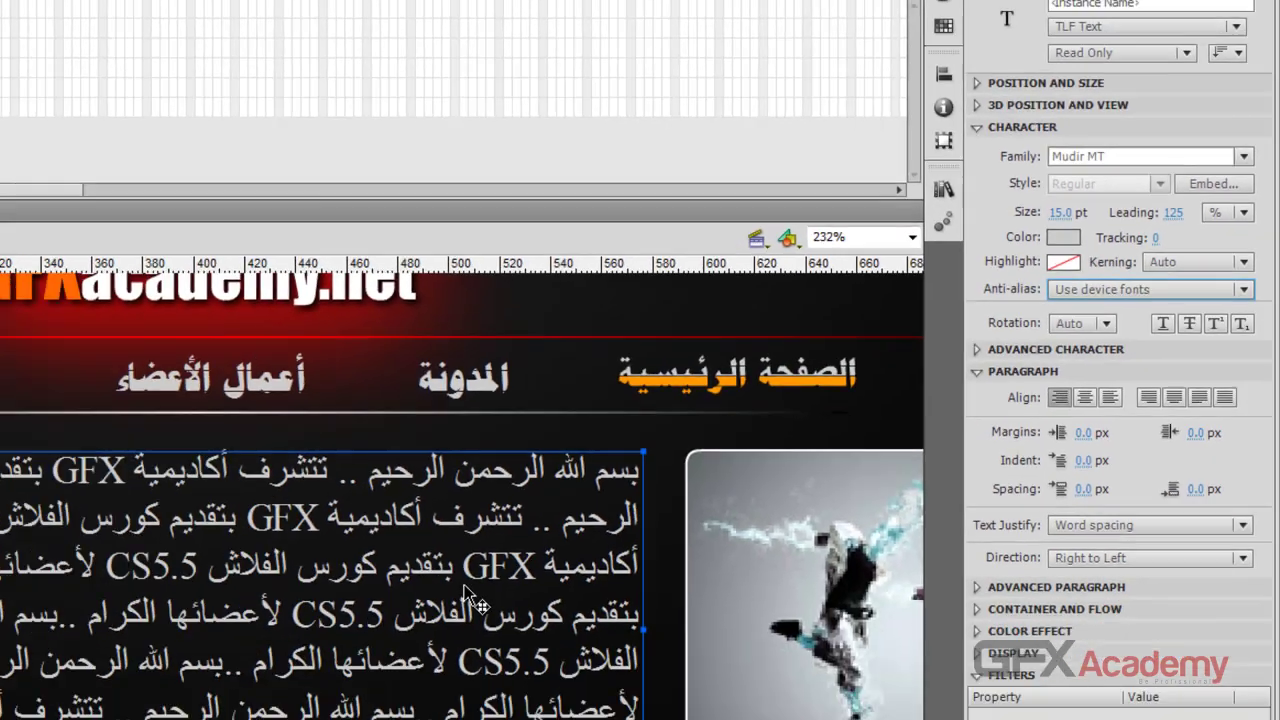
key(ctrl+Return)
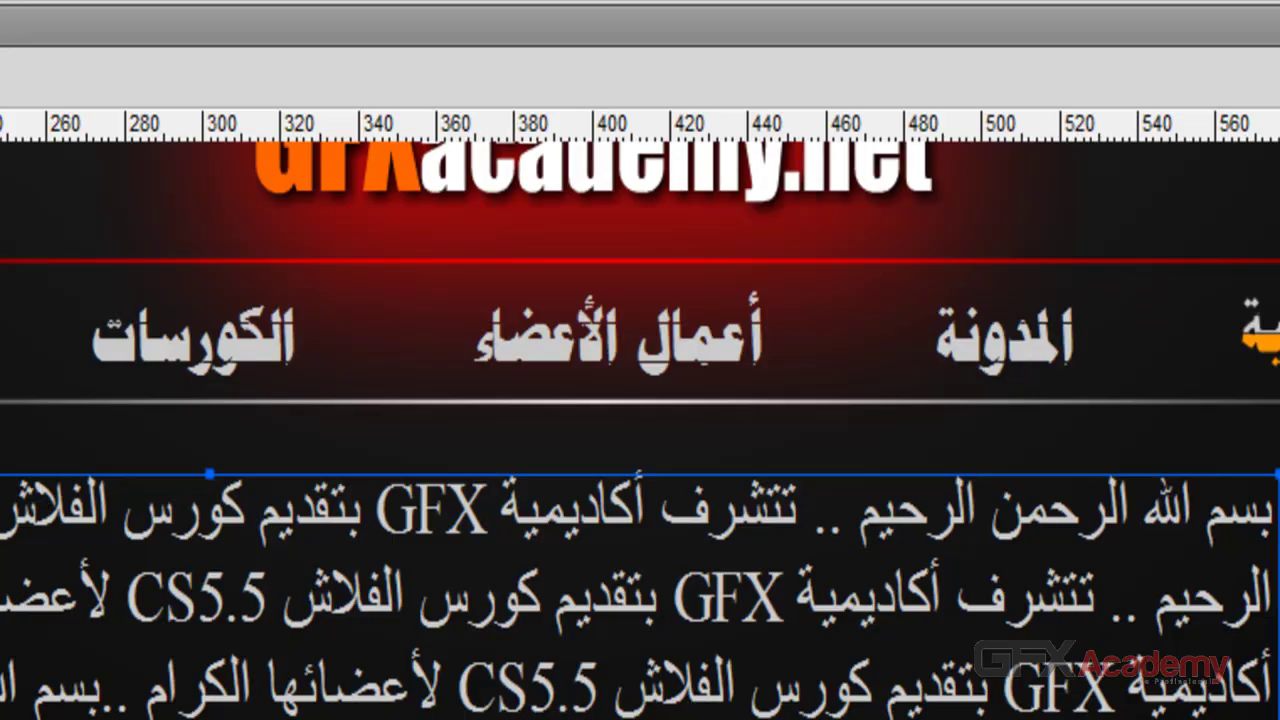
key(ctrl+Return)
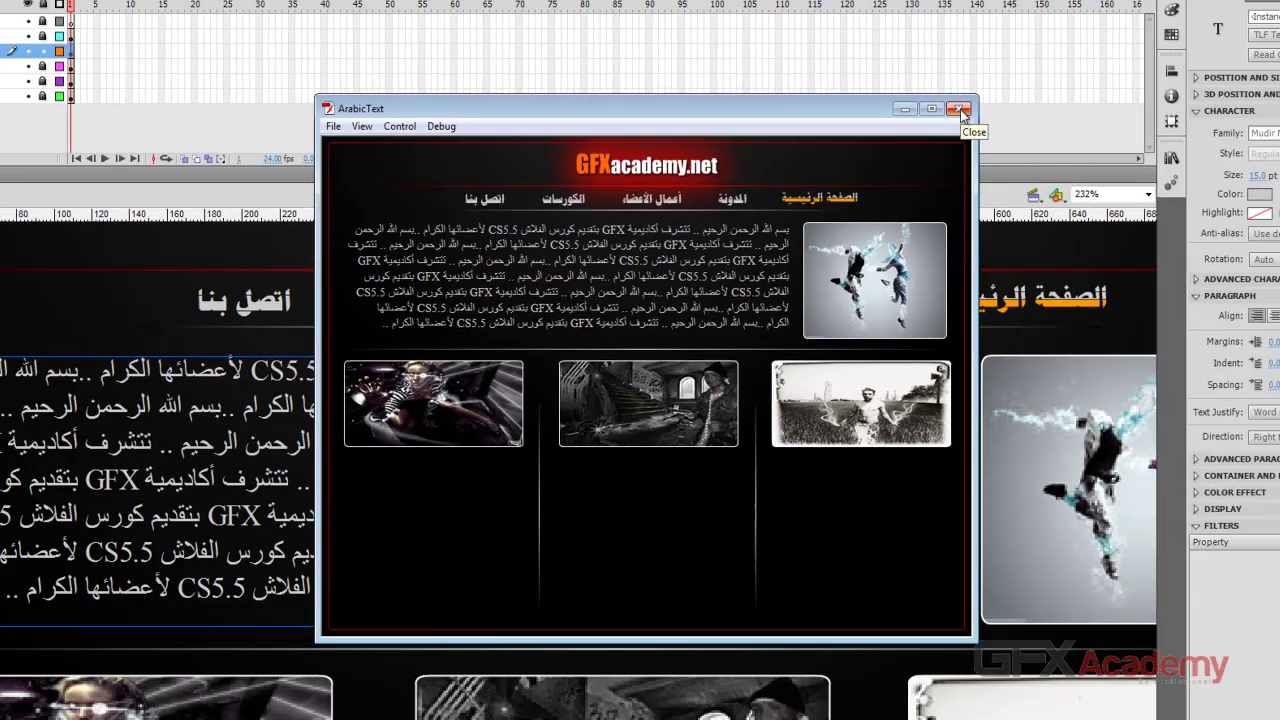
key(ctrl+w)
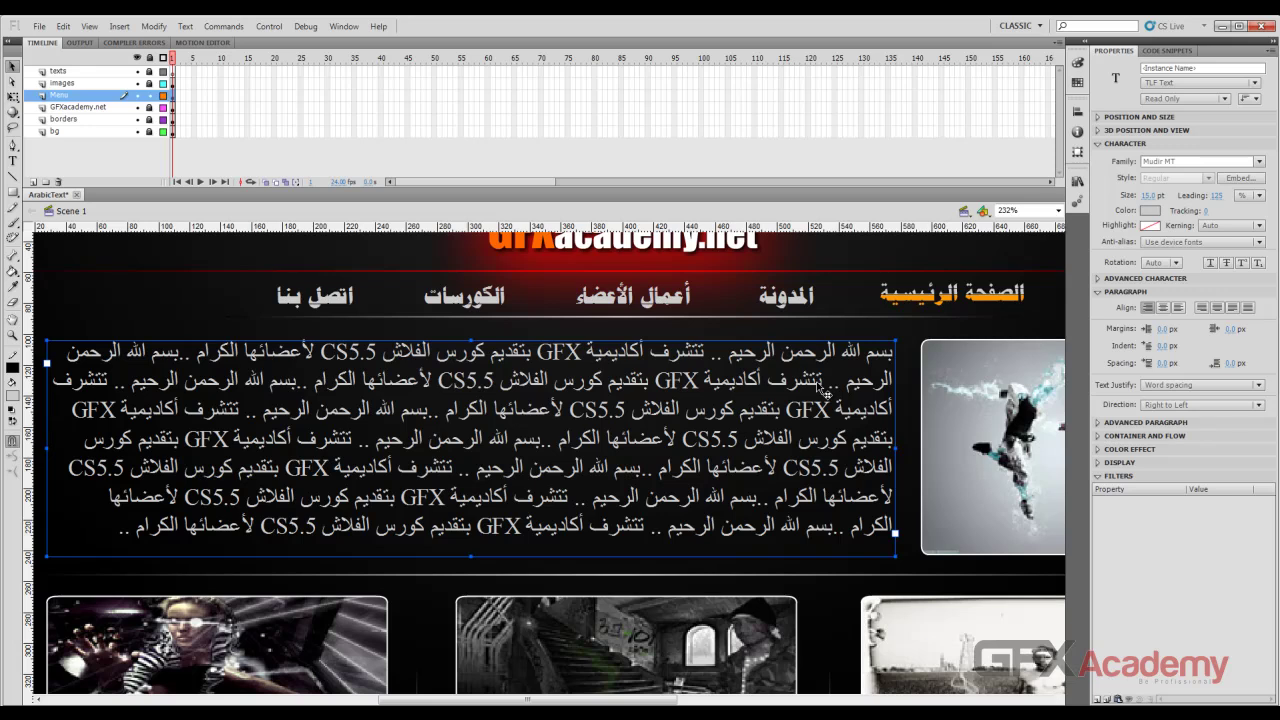
Embed the paragraph's Mudir MT font under the name "Text Font" and check the font entries in the library.
click(1238, 178)
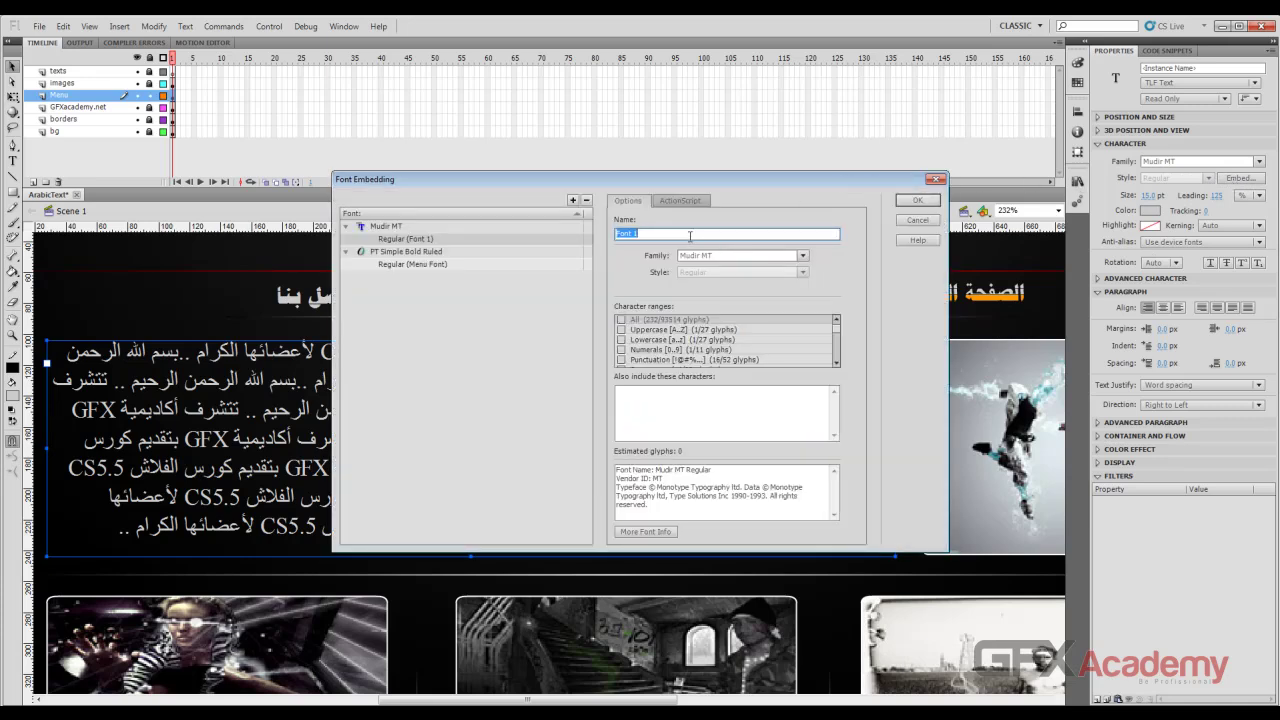
text(عربي)
text(Text Fo)
key(Return)
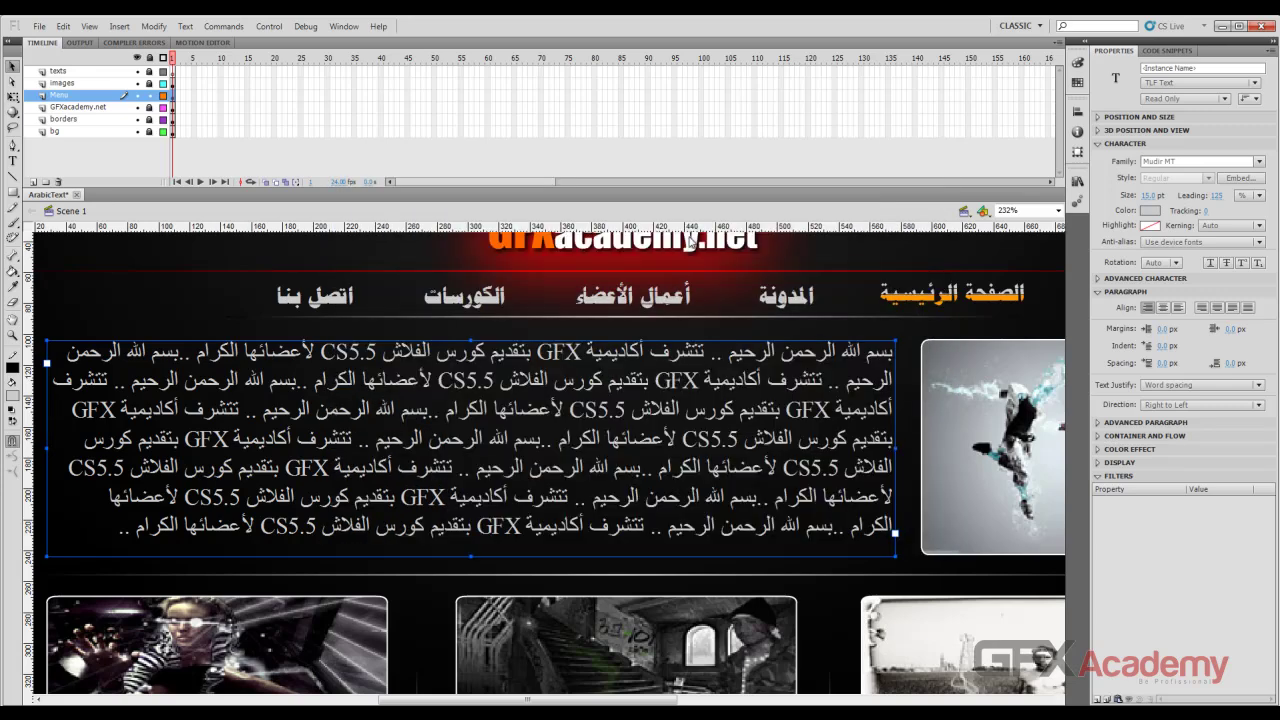
click(1078, 181)
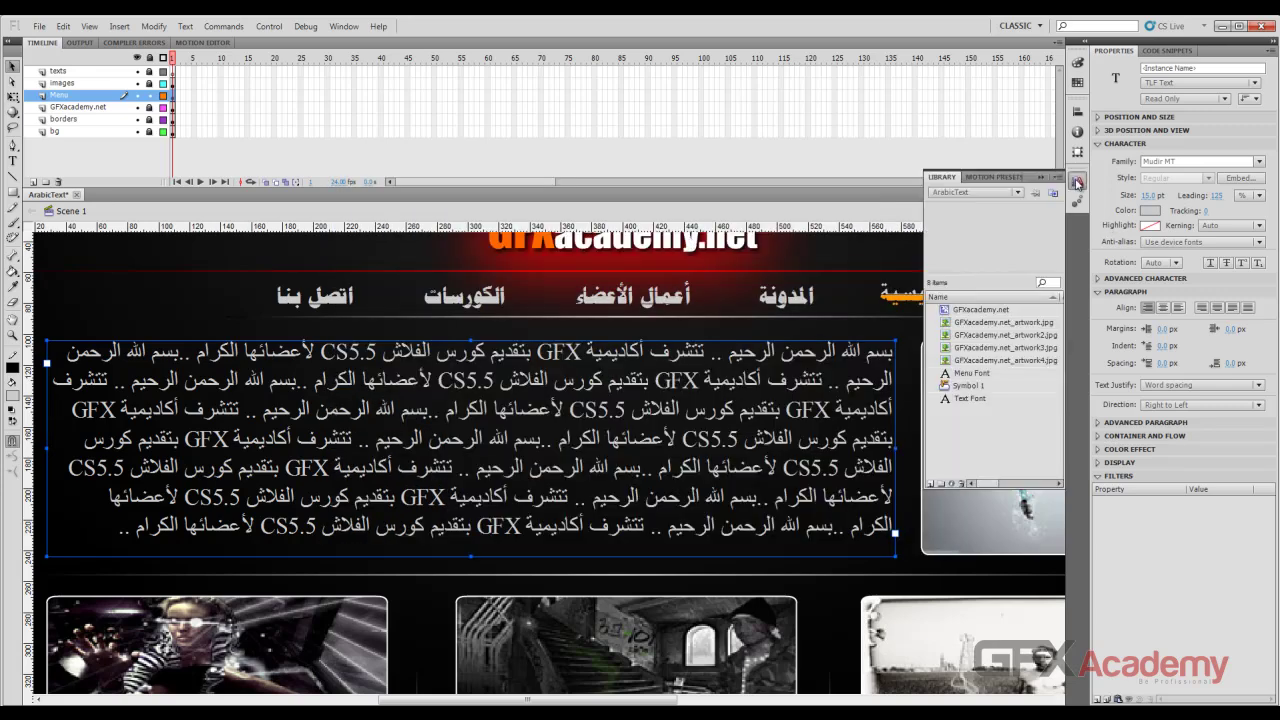
click(974, 376)
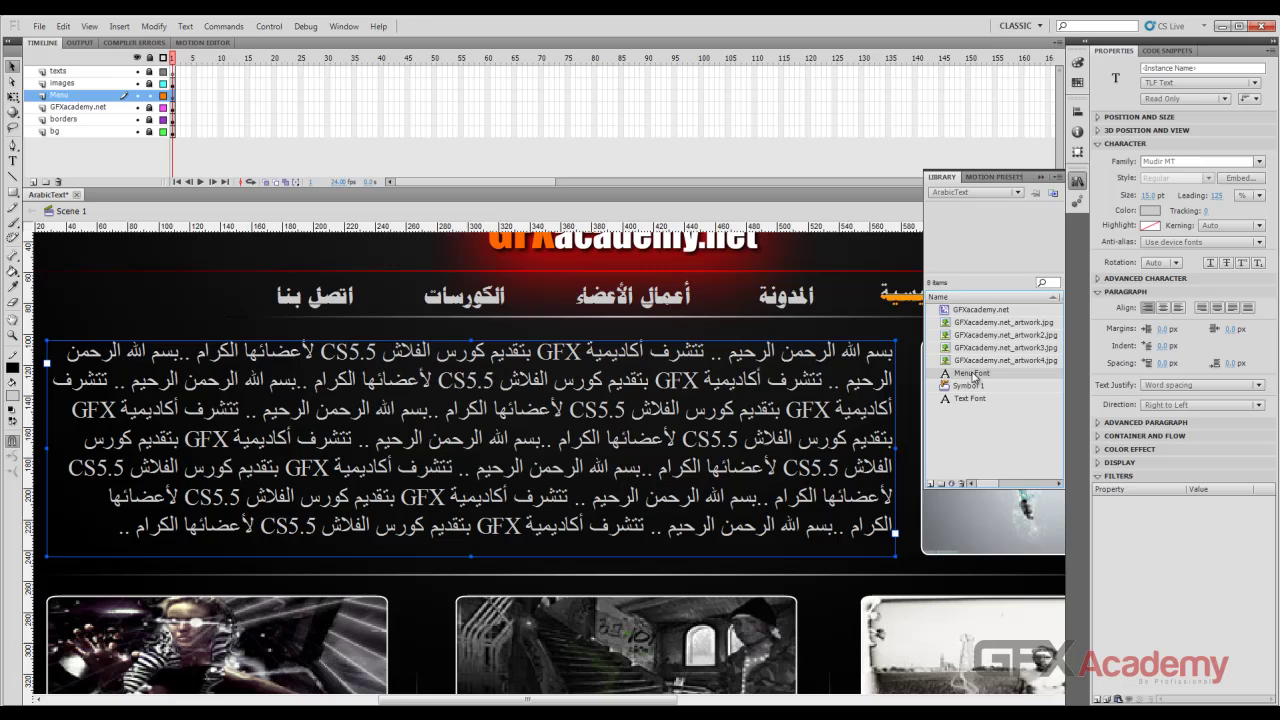
click(855, 370)
Draw a text container about 225 px wide and 190 px high beneath the black-and-white field image.
scroll(848, 372, down, 2)
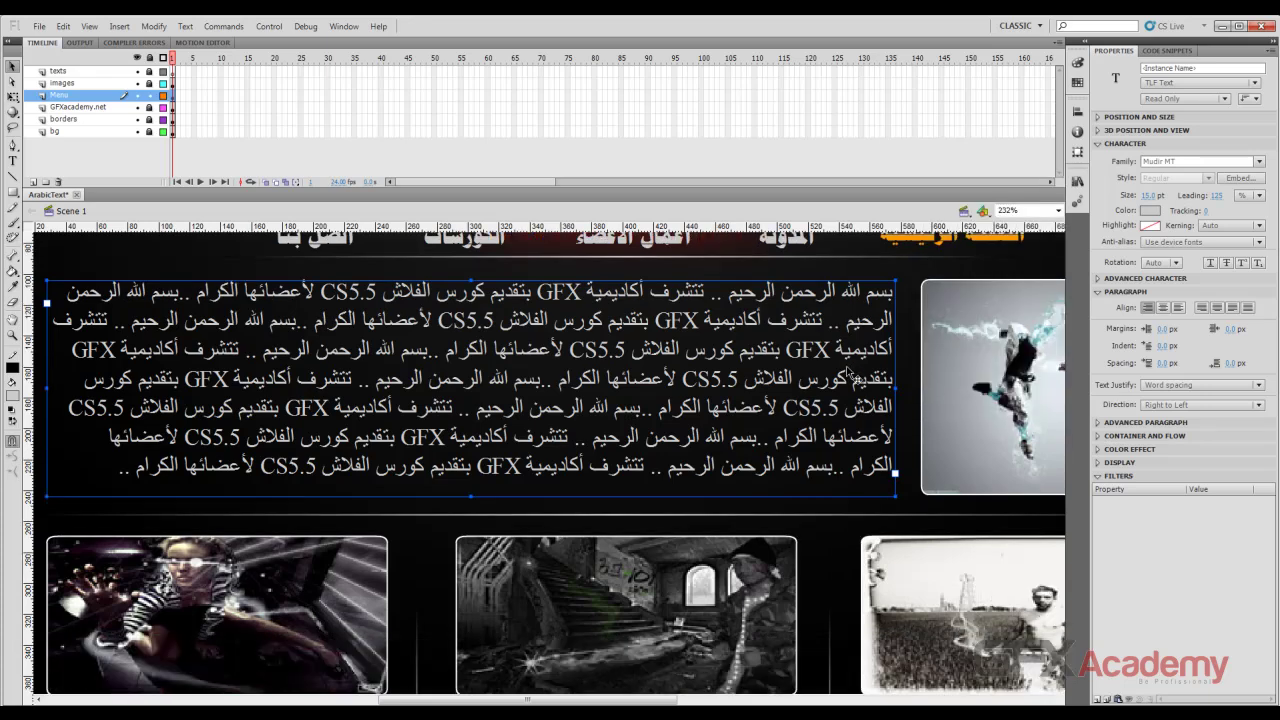
key(ctrl+minus)
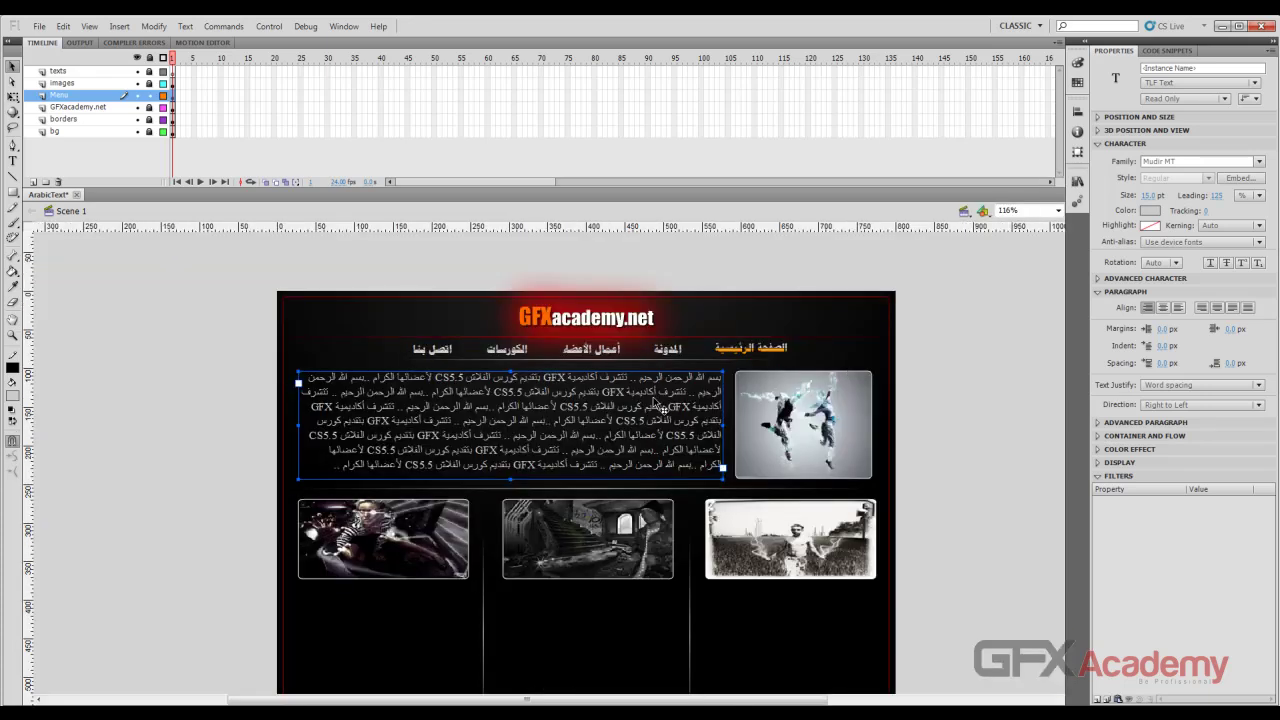
scroll(661, 406, down, 4)
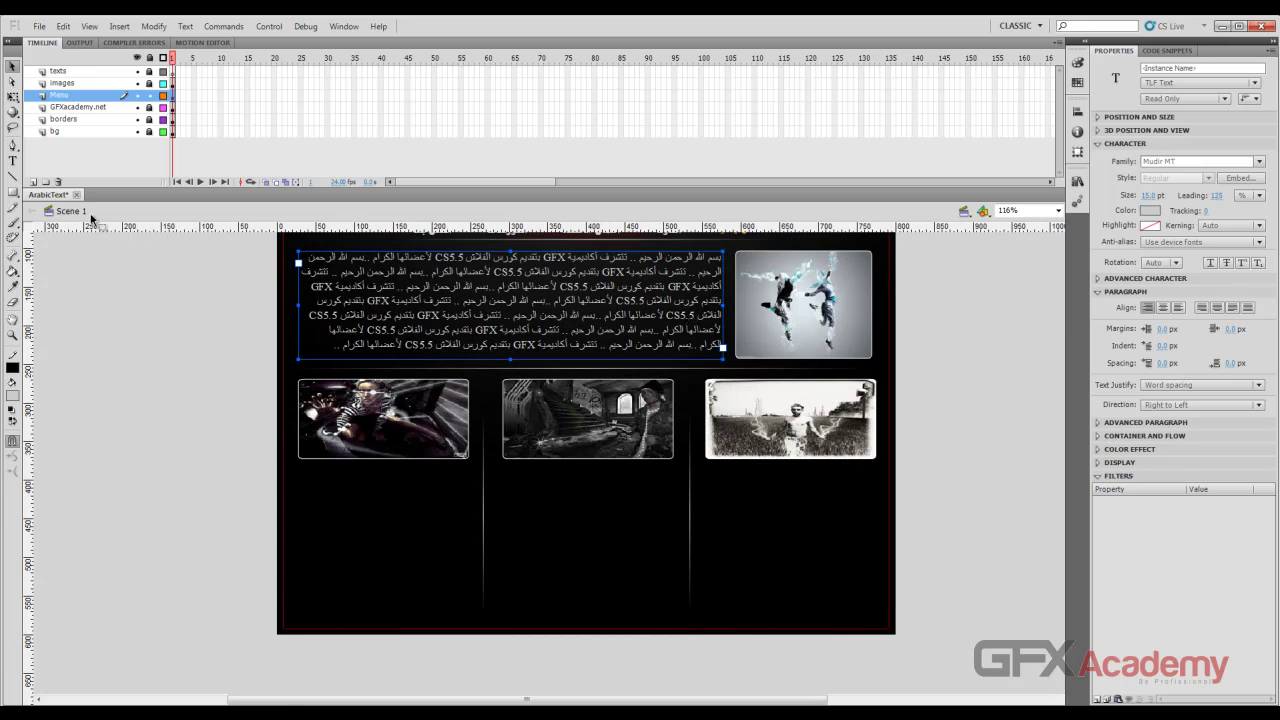
click(13, 162)
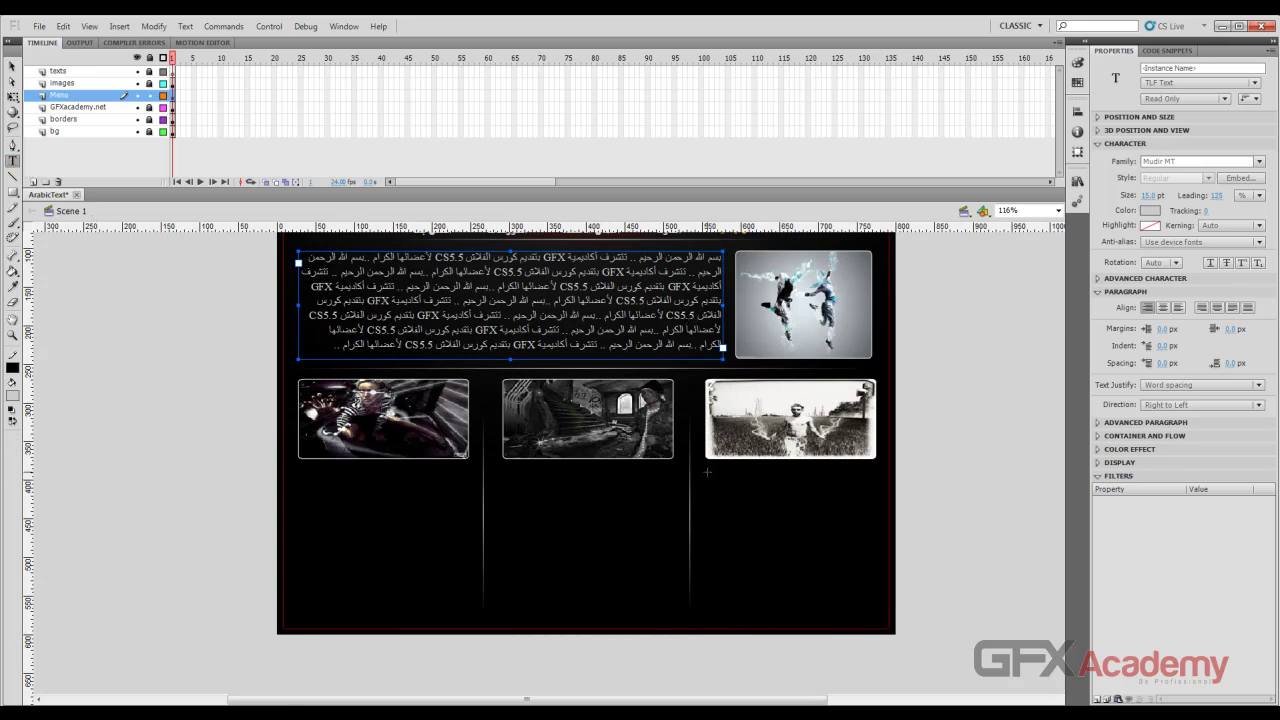
key(Escape)
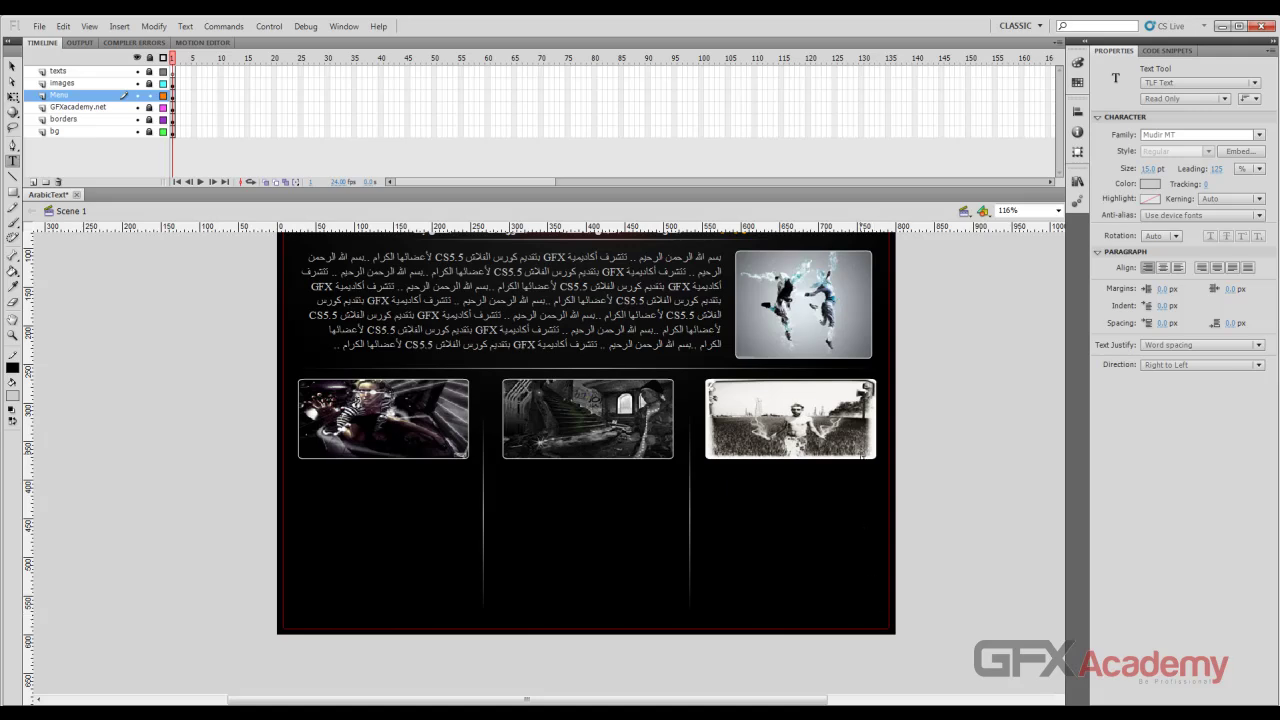
drag(874, 471, 704, 620)
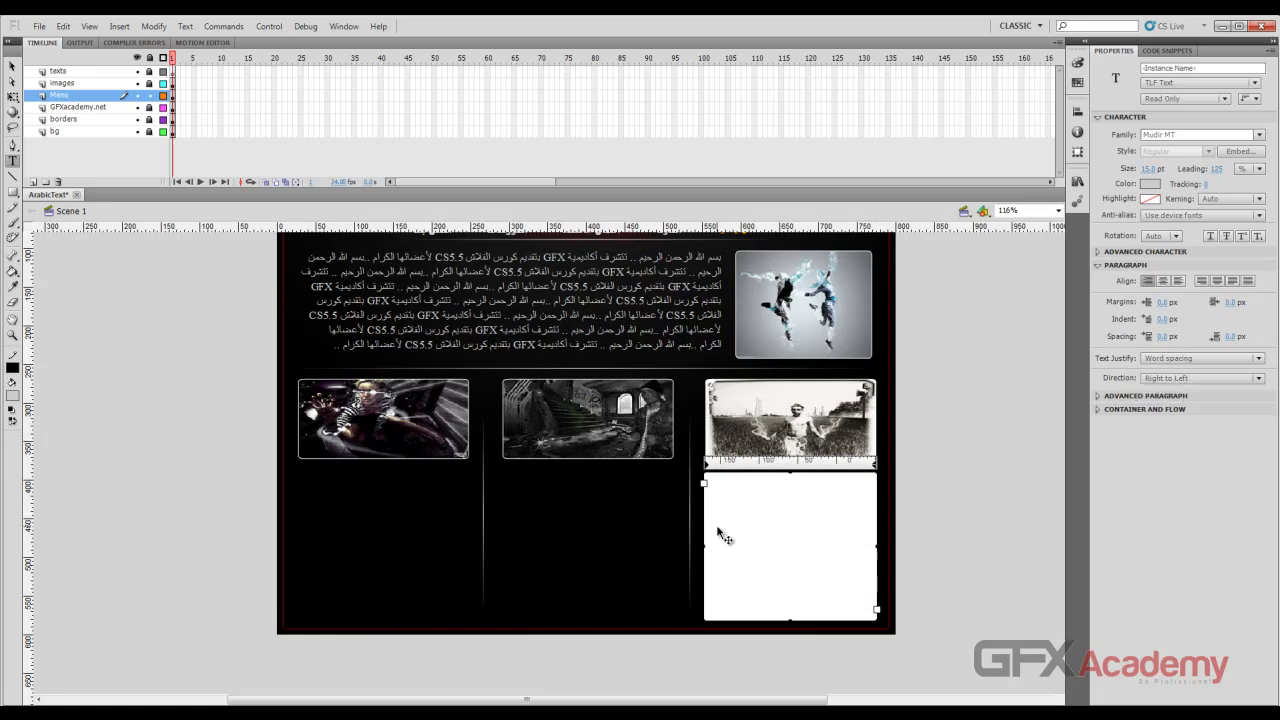
Paste the Arabic sentence "بسم الله الرحمن الرحيم .. تتشرف أكاديمية GFX بتقديم كورس الفلاش CS5.5 لأعضائها الكرام .." repeatedly until it overflows the new container.
click(774, 540)
text(بسم الله الرحمن الرحيم .. تتشرف أكاديمية GFX بتقديم كورس الفلاش CS5.5 لأعضائها الكرام)
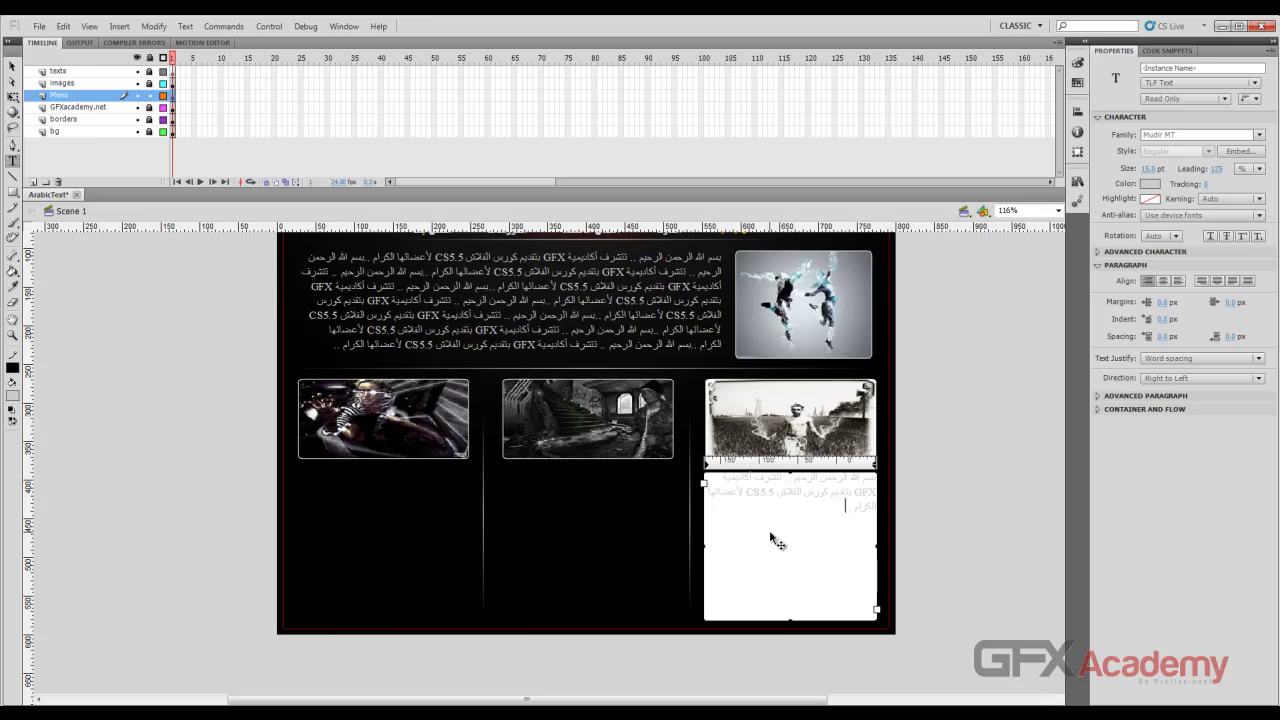
key(ctrl+v)
key(ctrl+v)
key(ctrl+v)
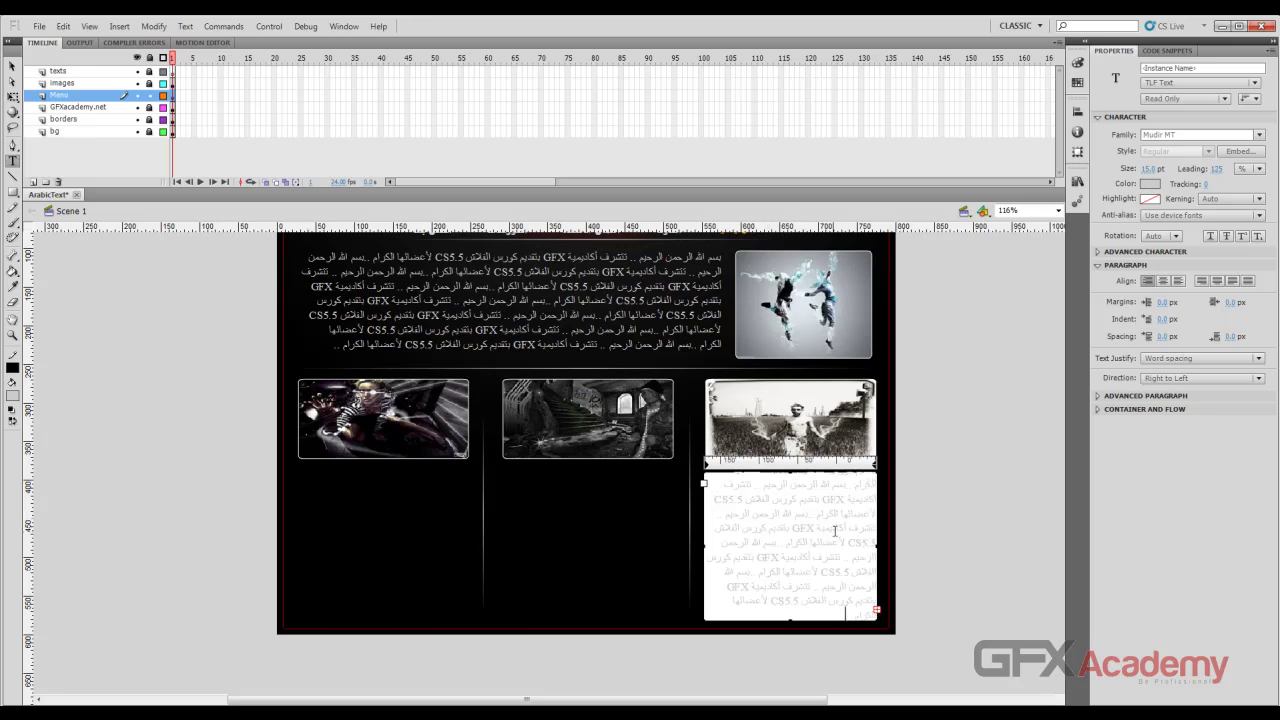
click(10, 64)
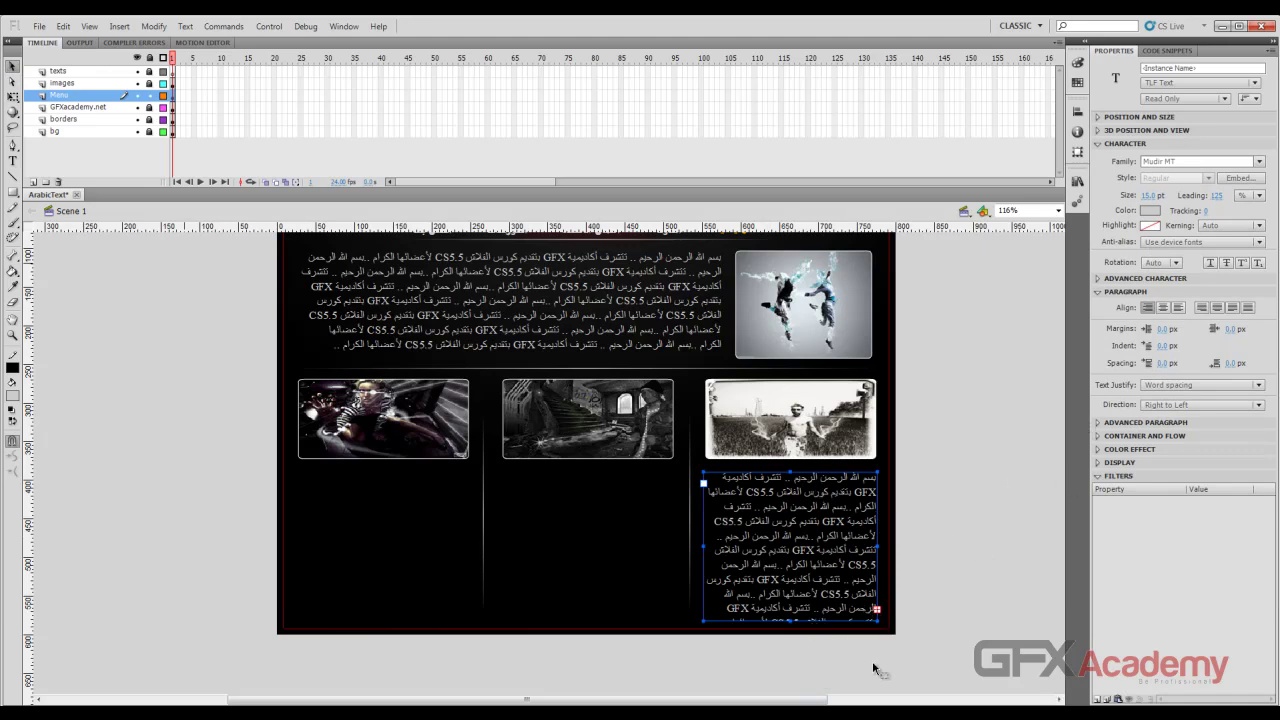
Flow the overflowing text into a linked container and position it under the staircase image, level with the top of the first container.
click(879, 612)
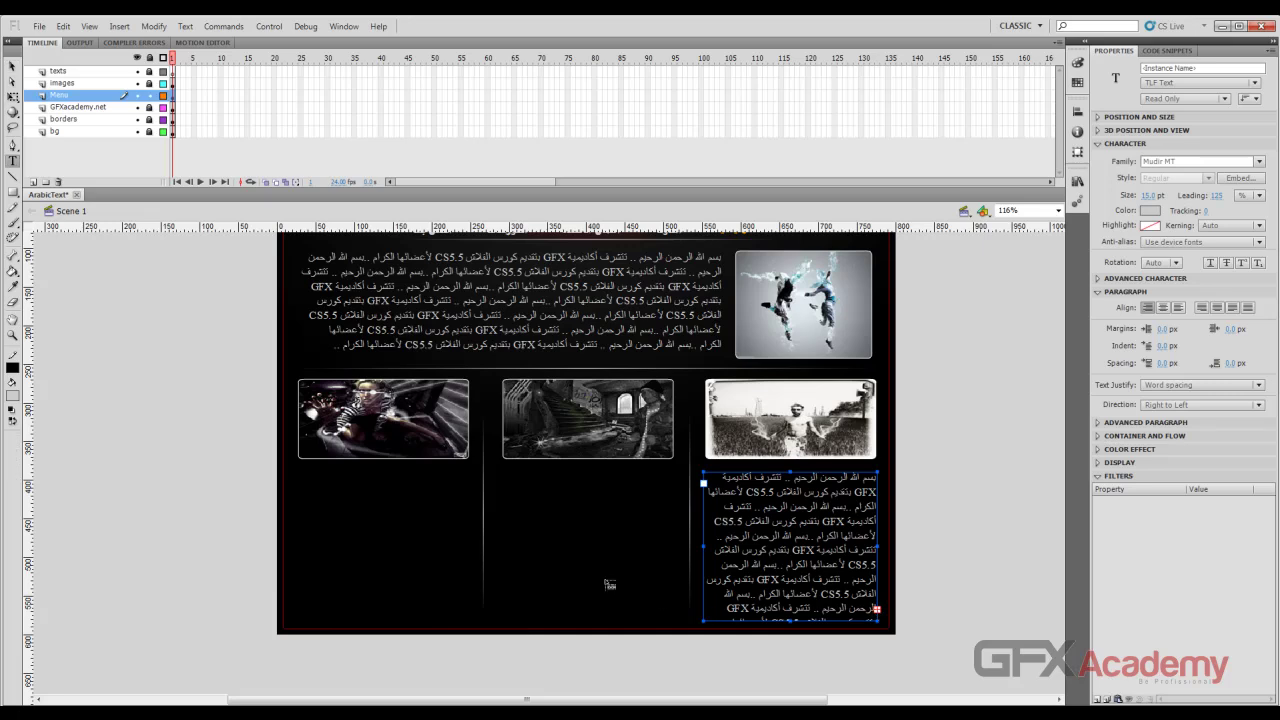
click(641, 498)
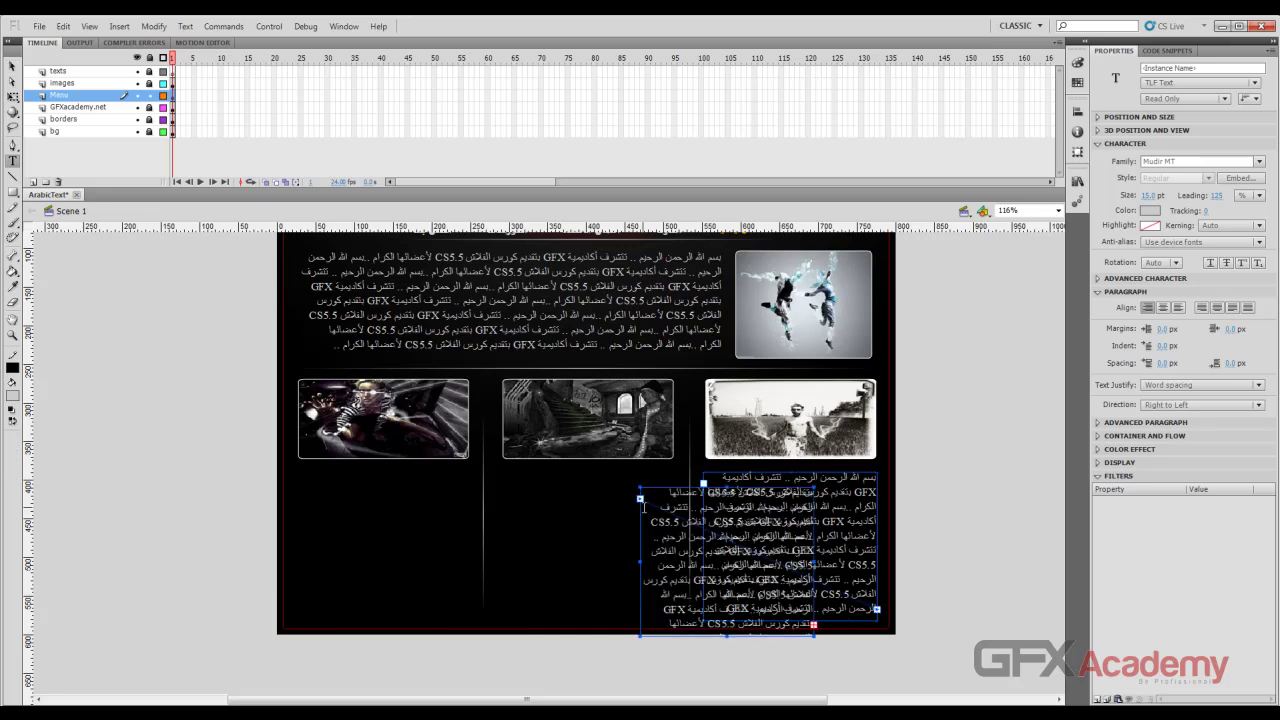
key(Left)
key(Left)
key(Left)
key(Left)
key(Left)
key(Left)
key(Left)
key(Left)
key(Left)
key(Left)
key(Left)
key(Left)
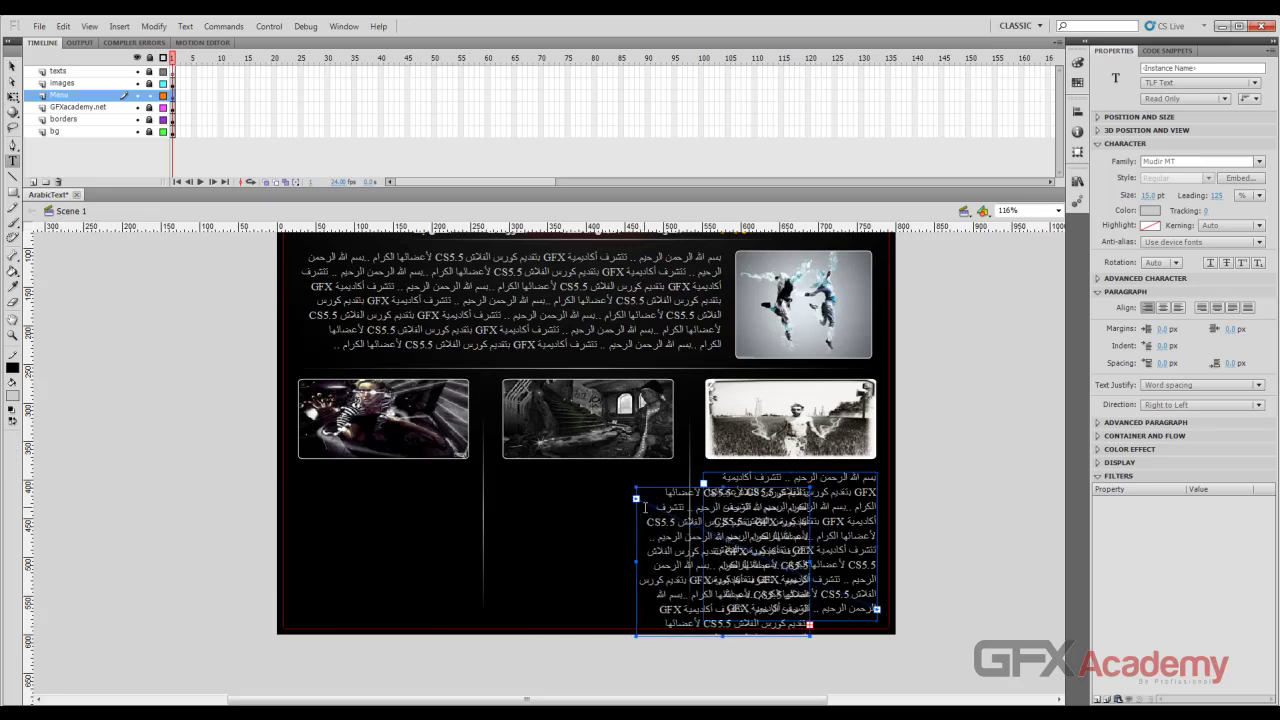
key(Left)
key(Left)
key(Left)
key(Left)
key(Left)
key(Left)
key(Left)
key(Left)
key(Left)
key(Left)
key(Left)
key(Left)
key(Left)
key(Left)
key(Left)
key(Left)
key(Left)
key(Left)
key(Left)
key(Left)
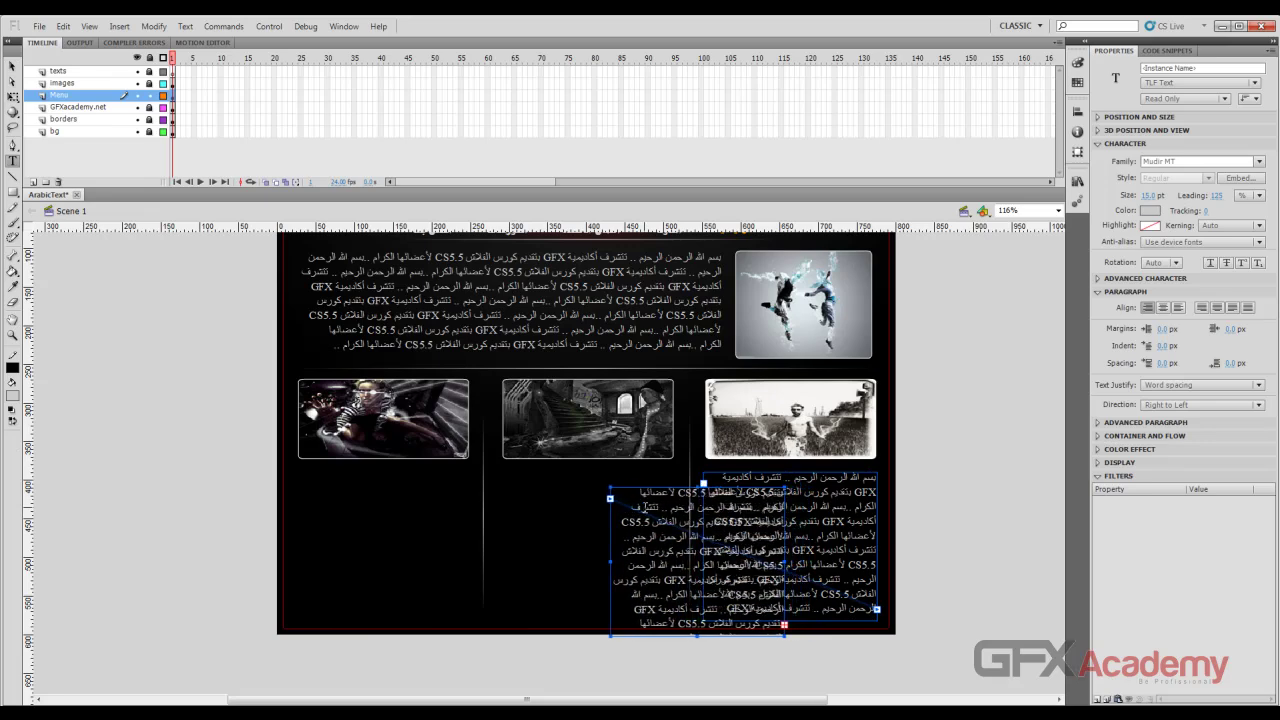
key(Left)
key(Left)
key(Left)
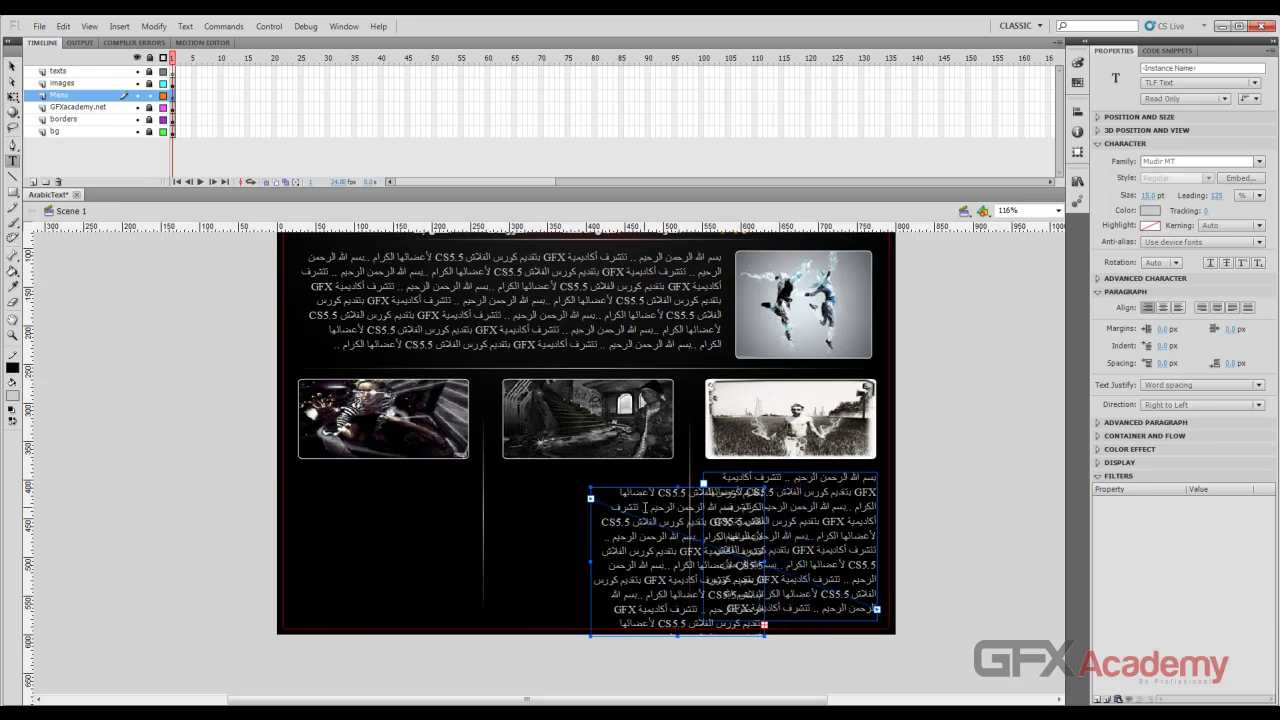
key(Left)
key(Left)
key(Left)
key(Left)
key(Left)
key(Left)
key(Left)
key(Left)
key(Left)
key(Left)
key(Left)
key(Left)
key(Left)
key(Left)
key(Left)
key(Left)
key(Left)
key(Left)
key(Left)
key(Left)
key(Left)
key(Left)
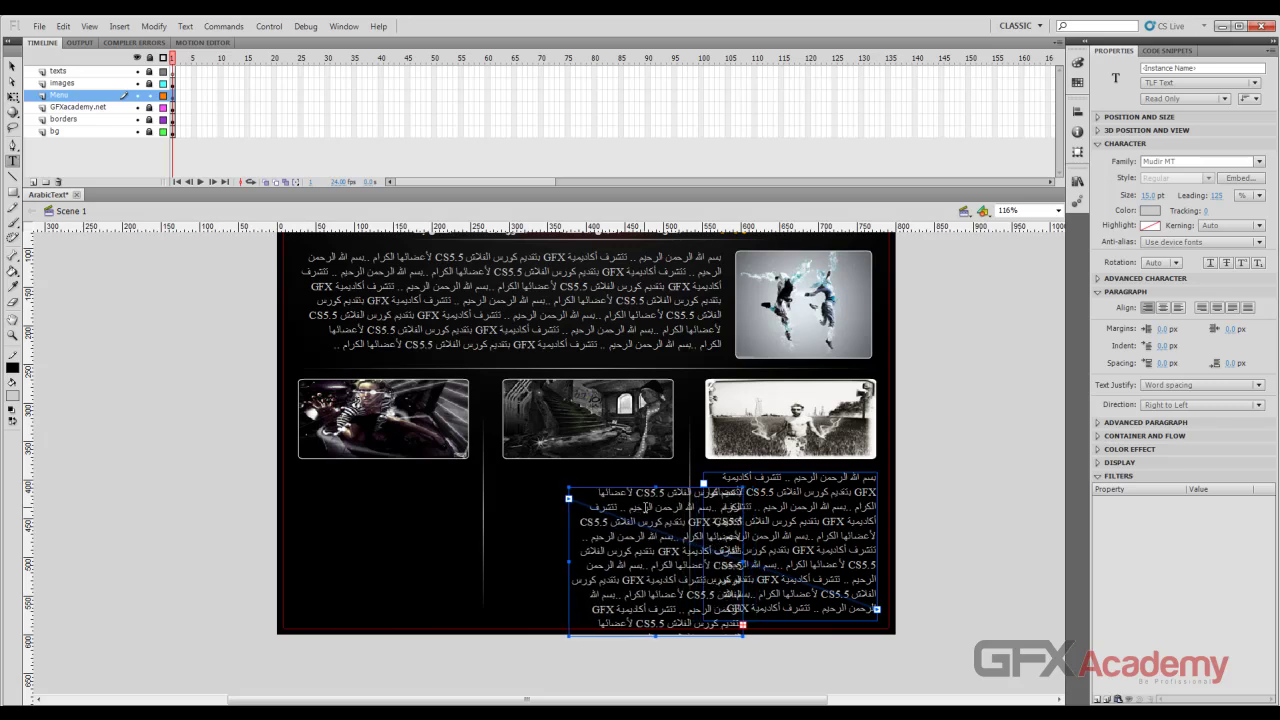
key(Left)
key(Left)
key(Left)
key(Left)
key(Left)
key(Left)
key(Left)
key(Left)
key(Left)
key(Left)
key(Left)
key(Left)
key(Left)
key(Left)
key(Left)
key(Left)
key(Left)
key(Left)
key(Left)
key(Left)
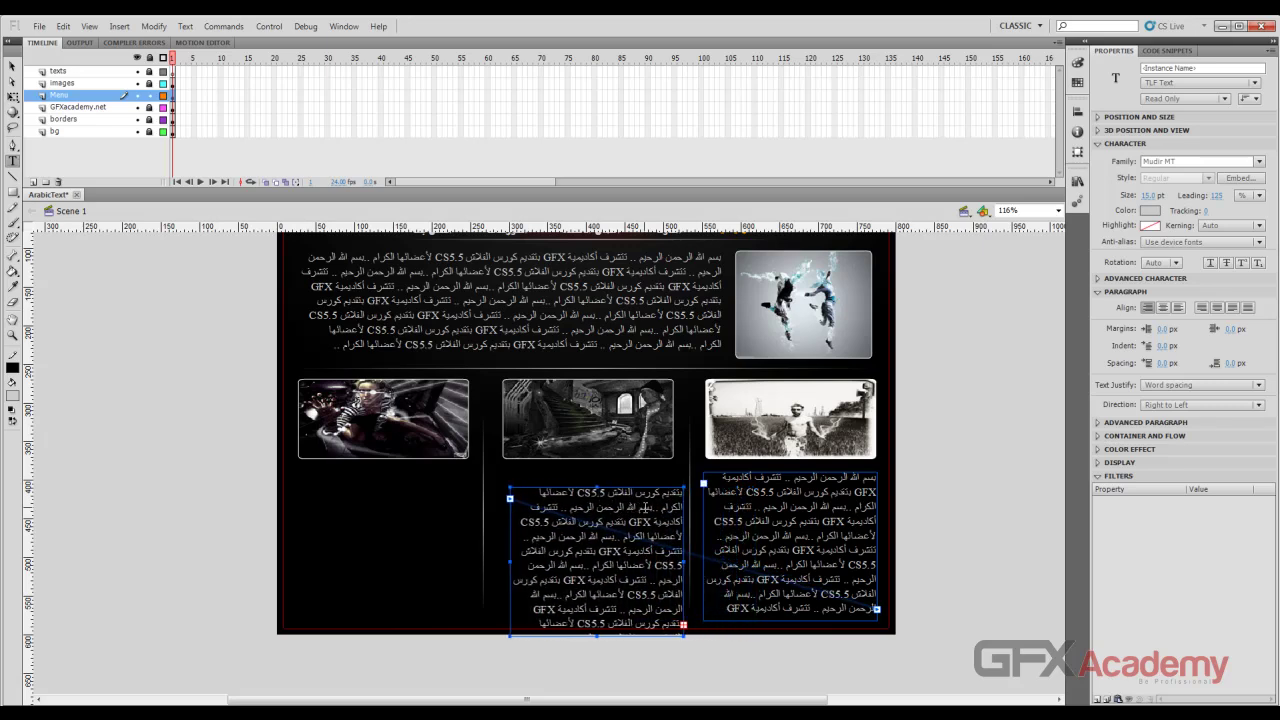
key(Left)
key(Left)
key(Left)
key(Left)
key(Left)
key(Left)
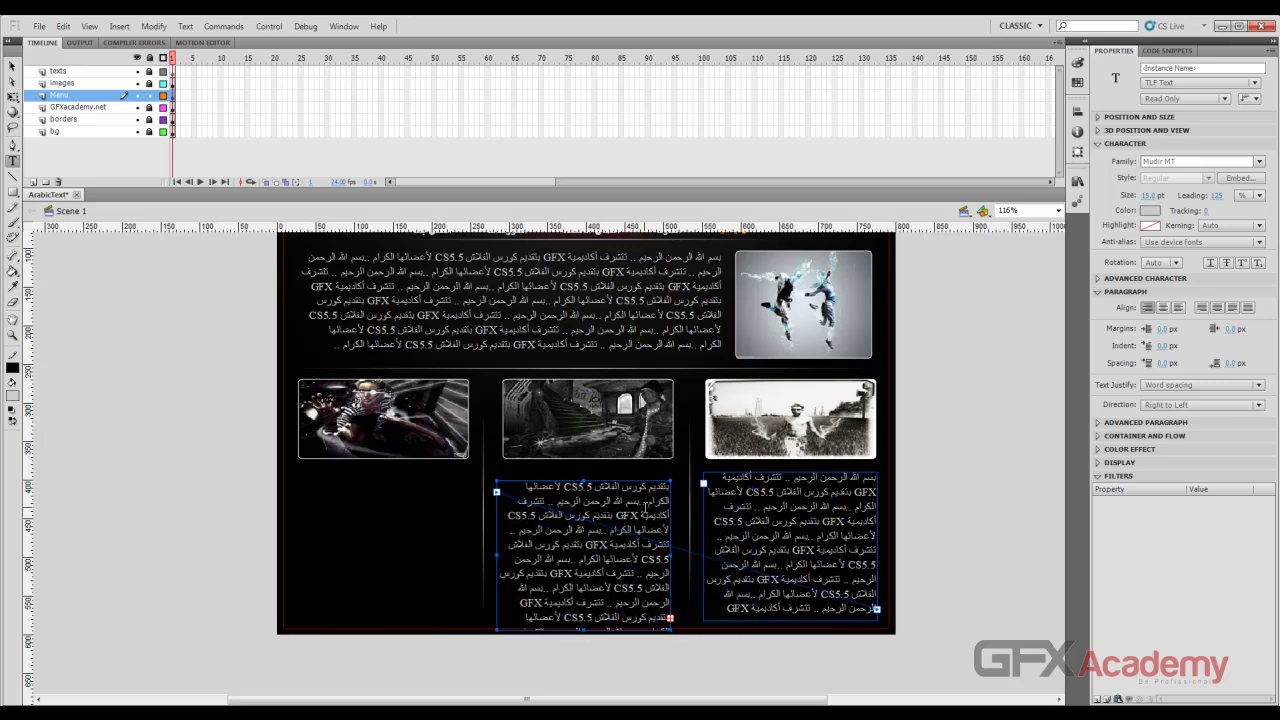
key(Up)
key(Up)
key(Up)
key(Up)
key(Up)
key(Up)
key(Up)
key(Up)
key(Up)
key(Up)
key(Up)
key(Up)
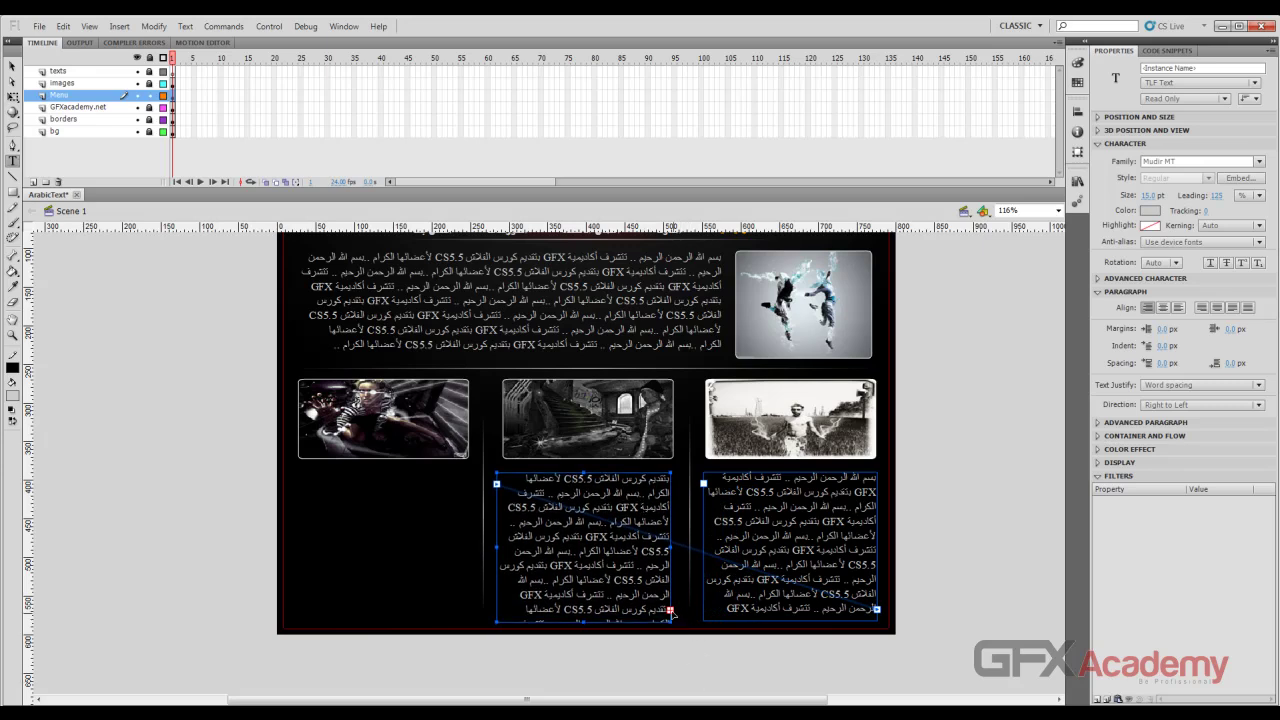
Flow the overflowing text into a third linked container under the seated-figure image, level with the other two columns.
key(v)
key(t)
click(302, 479)
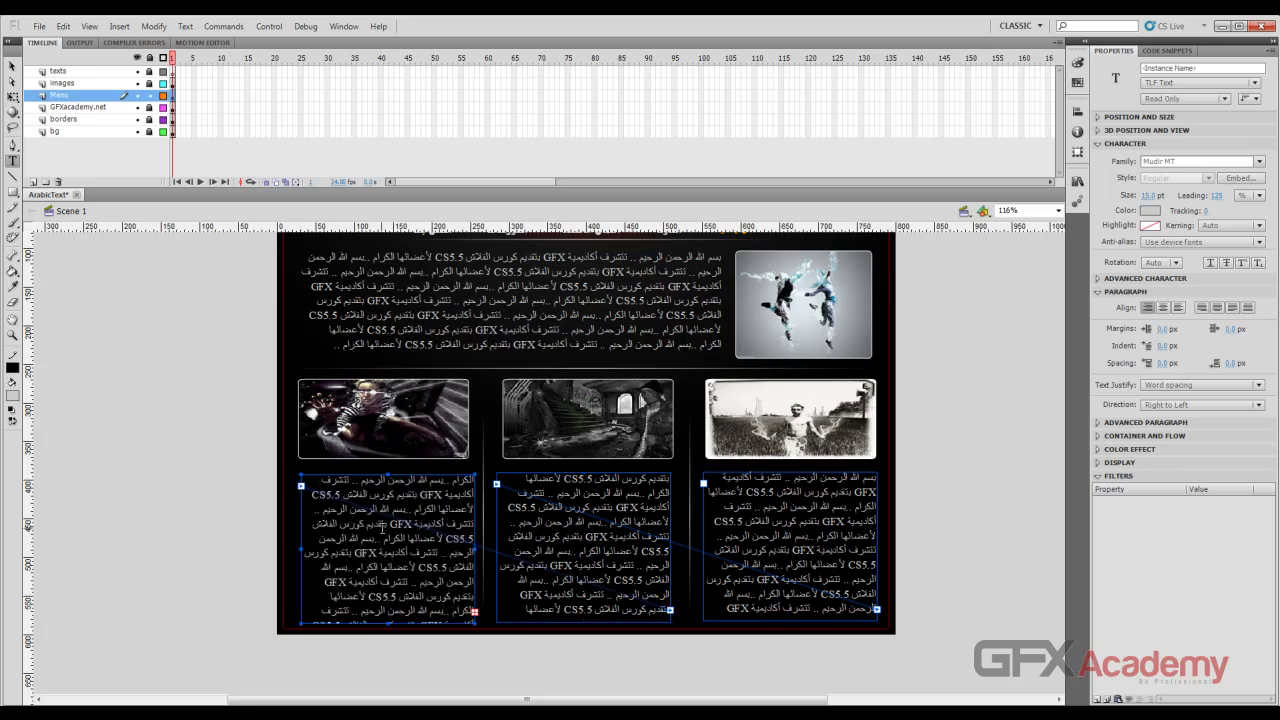
key(Left)
key(Left)
key(Left)
key(Left)
key(Left)
key(Left)
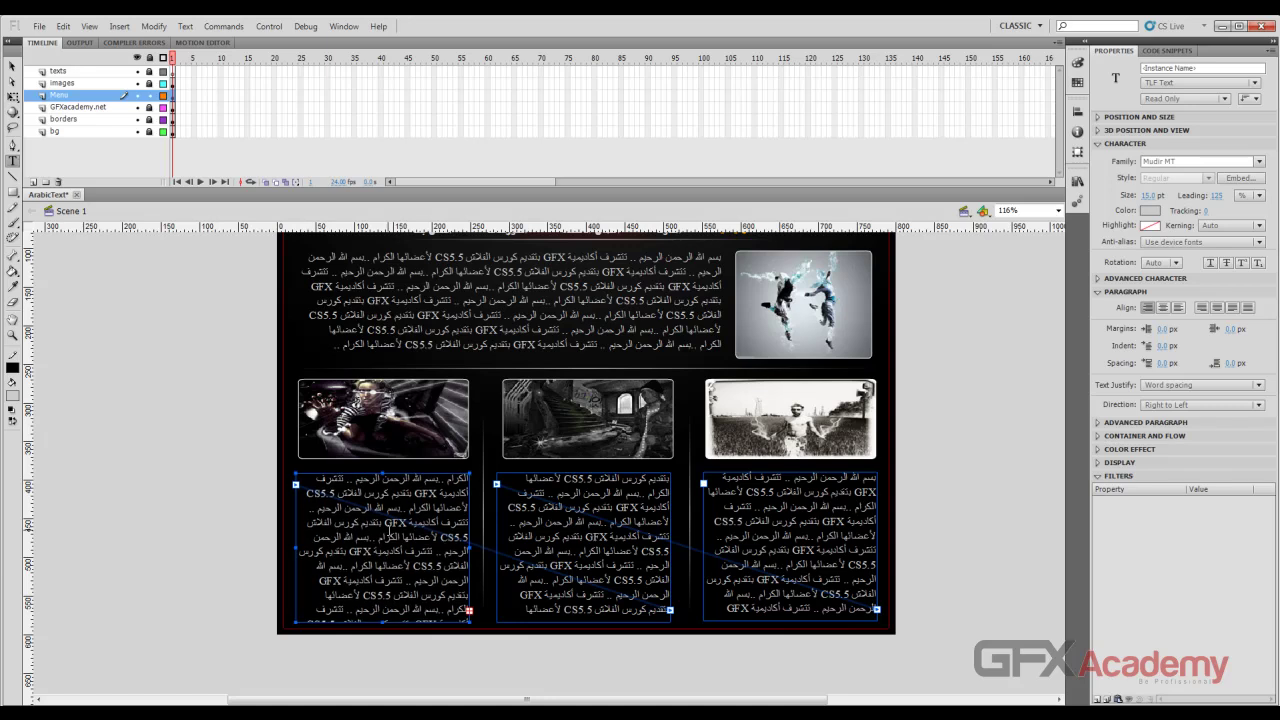
key(Up)
key(Up)
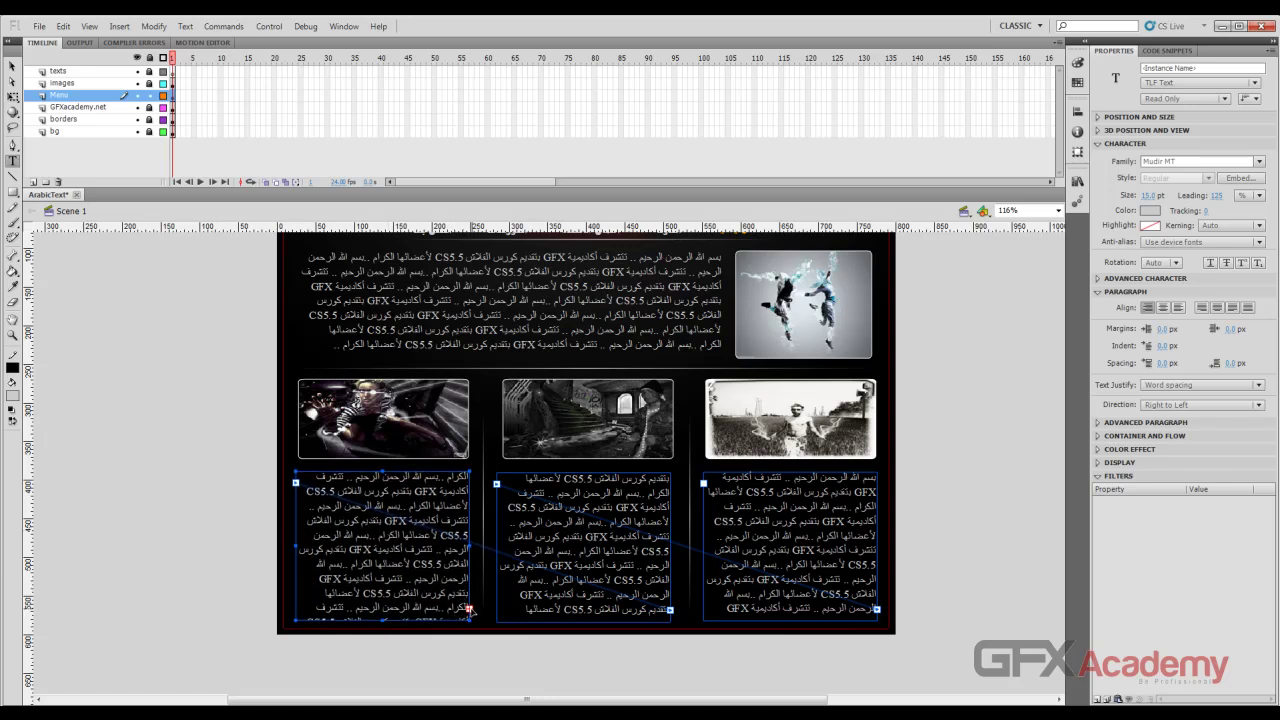
Flow the remaining text into a fourth linked container beside the stage and delete the surplus from partway down the third column onward.
click(469, 609)
click(184, 498)
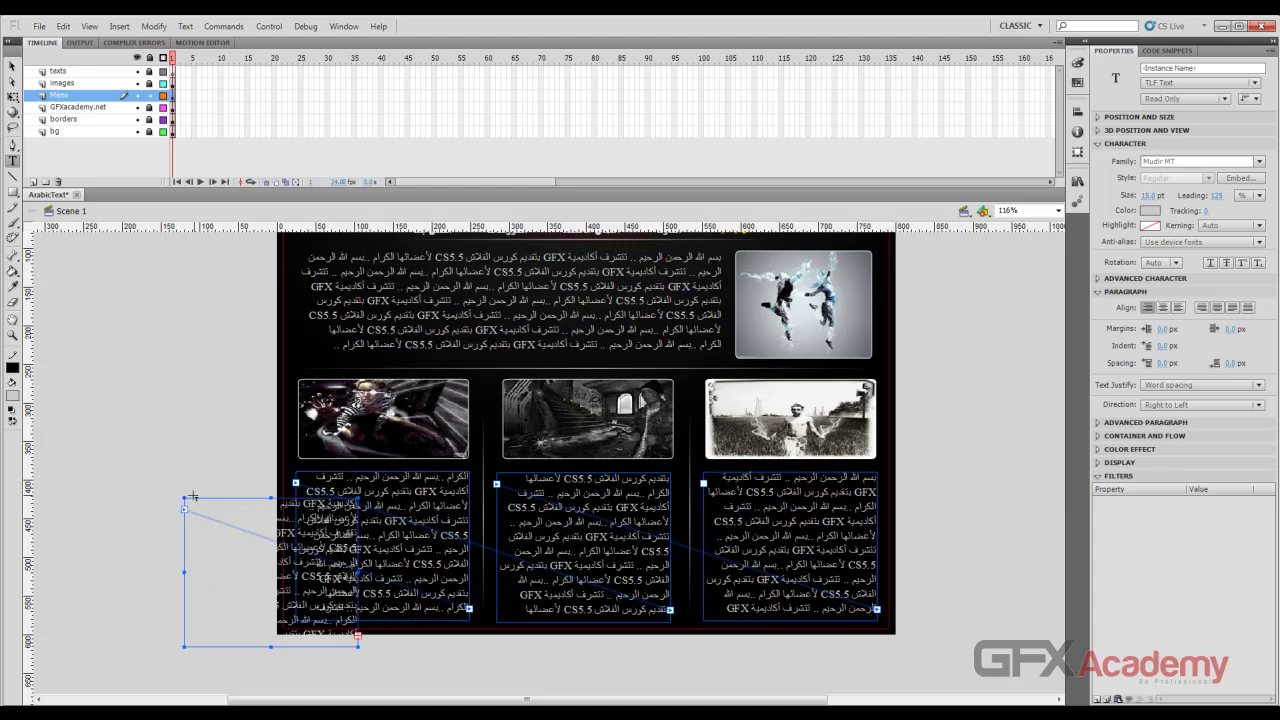
click(276, 531)
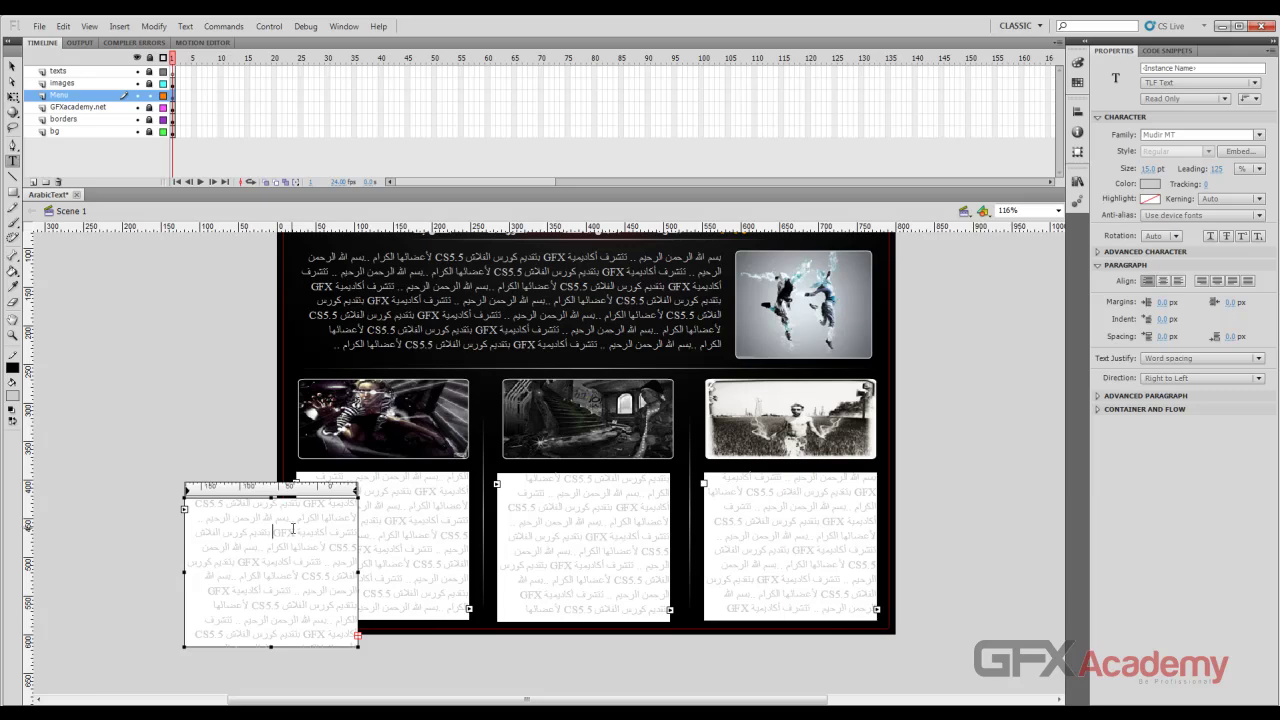
key(ctrl+a)
click(288, 530)
drag(196, 632, 269, 517)
click(260, 563)
drag(227, 610, 260, 530)
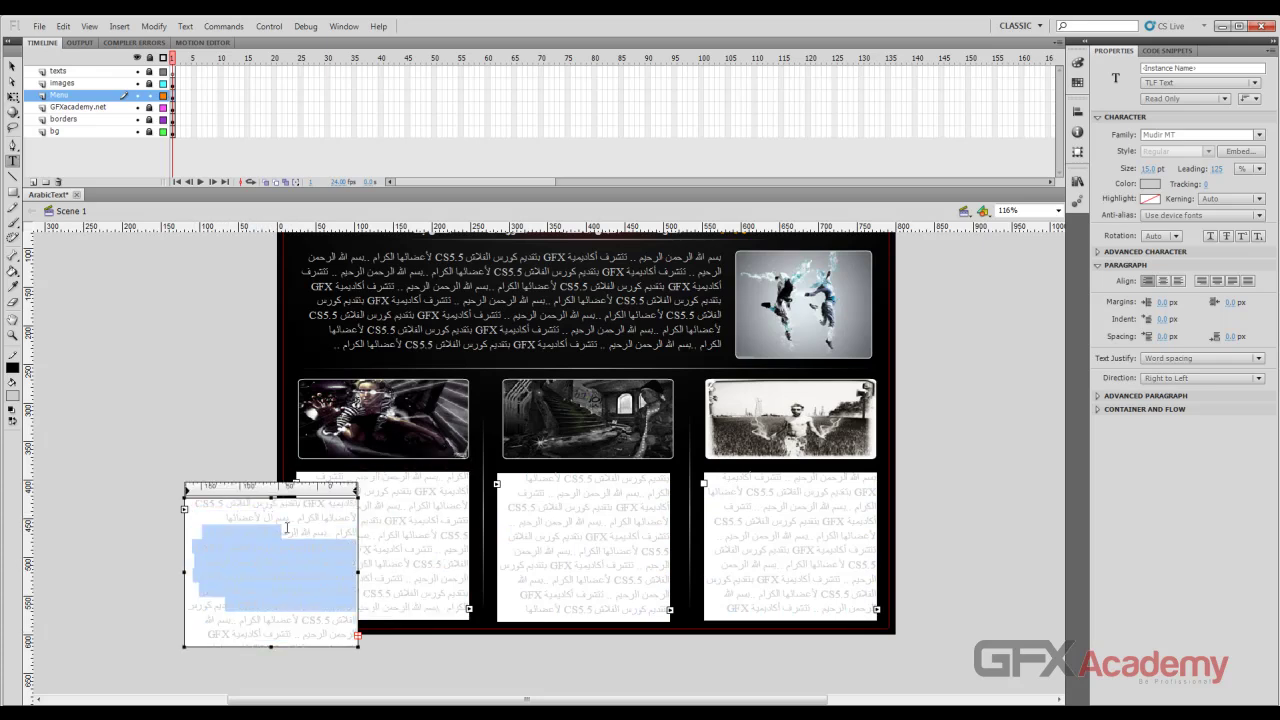
click(249, 591)
drag(240, 590, 293, 506)
click(249, 577)
drag(240, 597, 272, 545)
key(Delete)
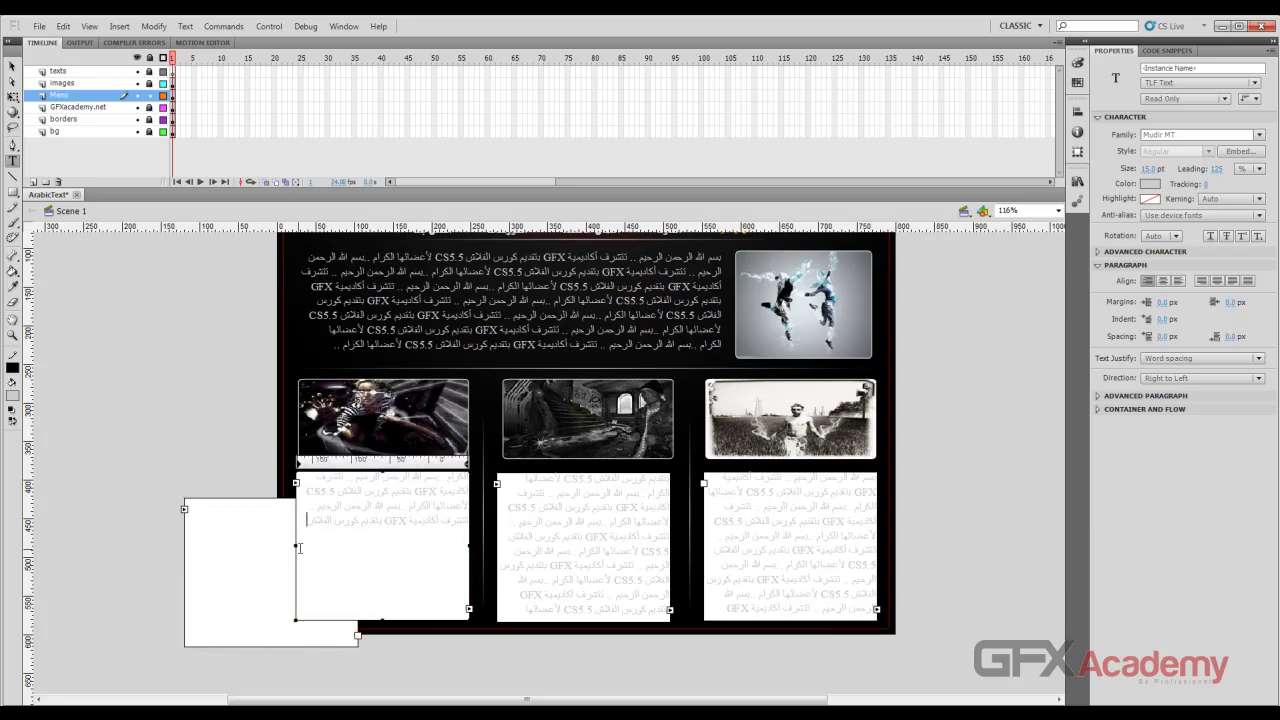
click(12, 65)
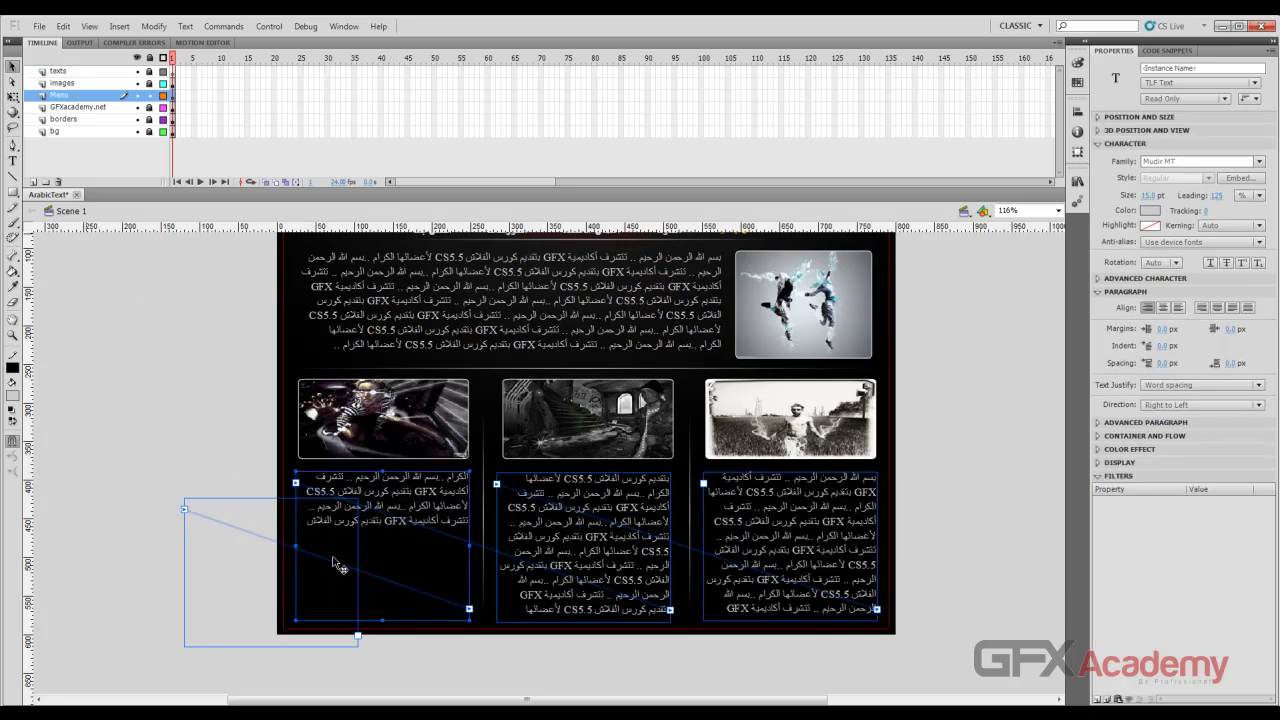
shift+click(184, 512)
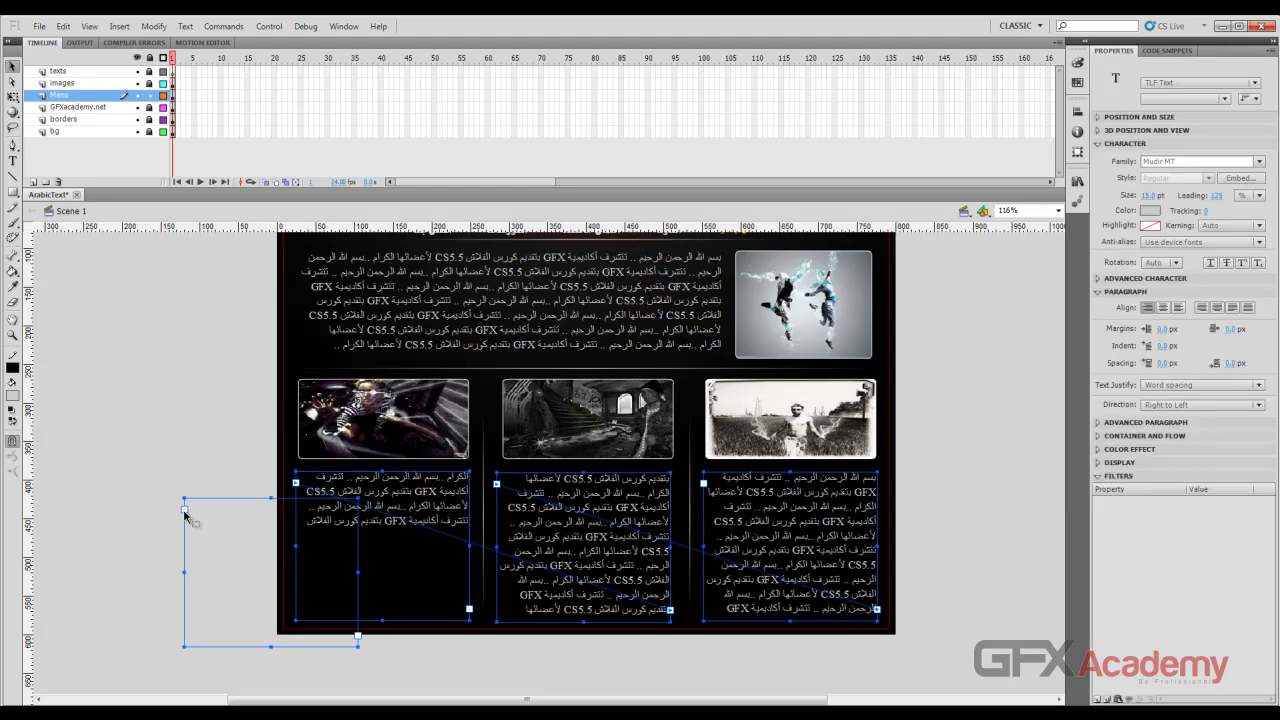
key(Delete)
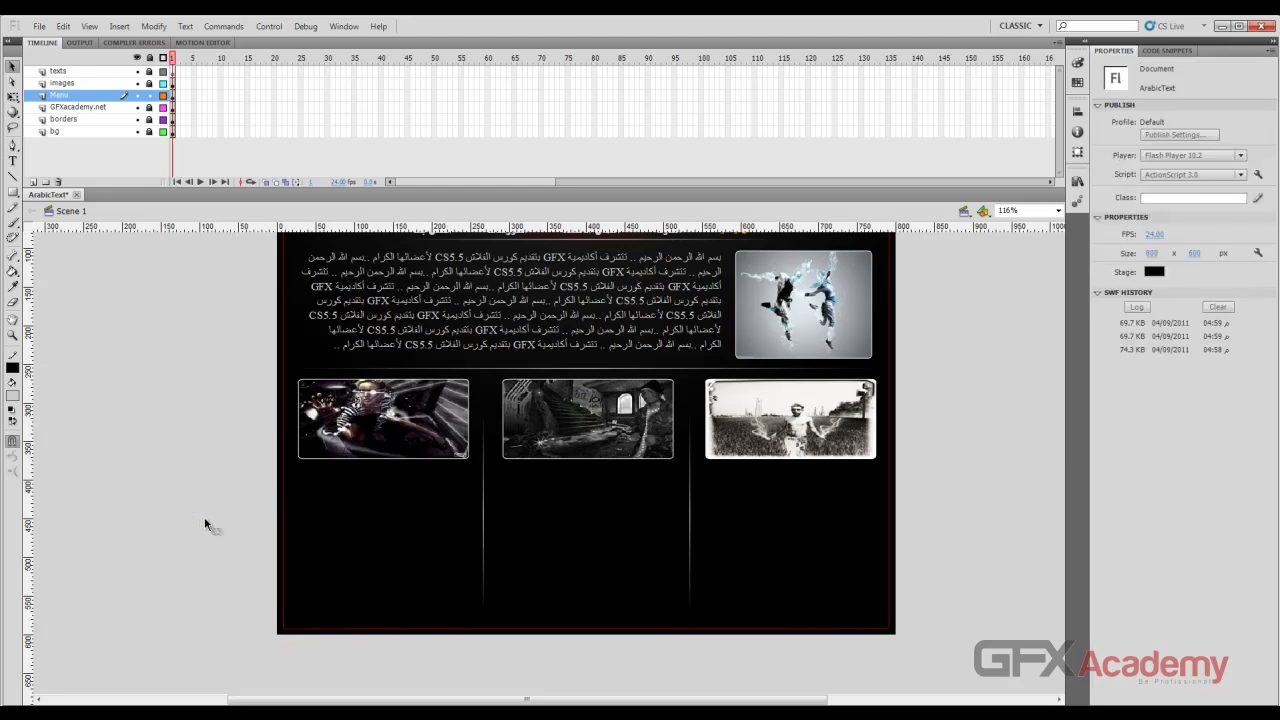
key(ctrl+z)
Delete only the empty fourth text container beside the stage.
click(180, 466)
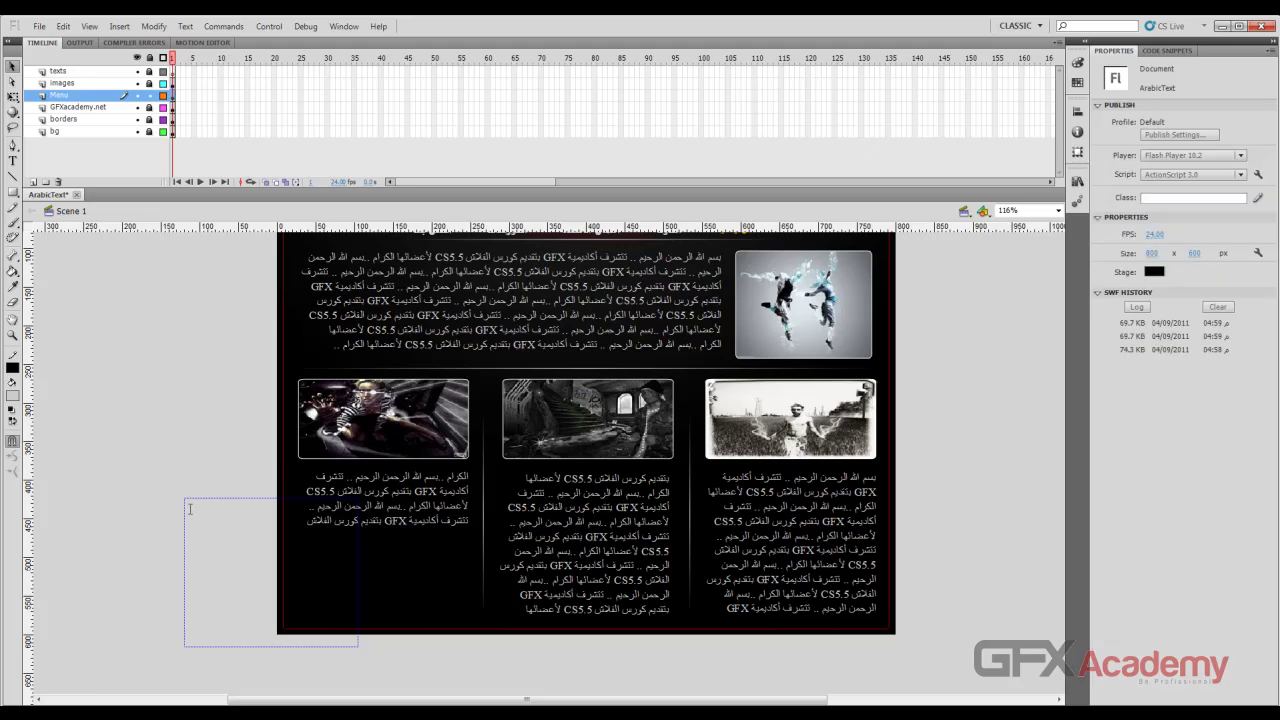
click(186, 509)
key(Delete)
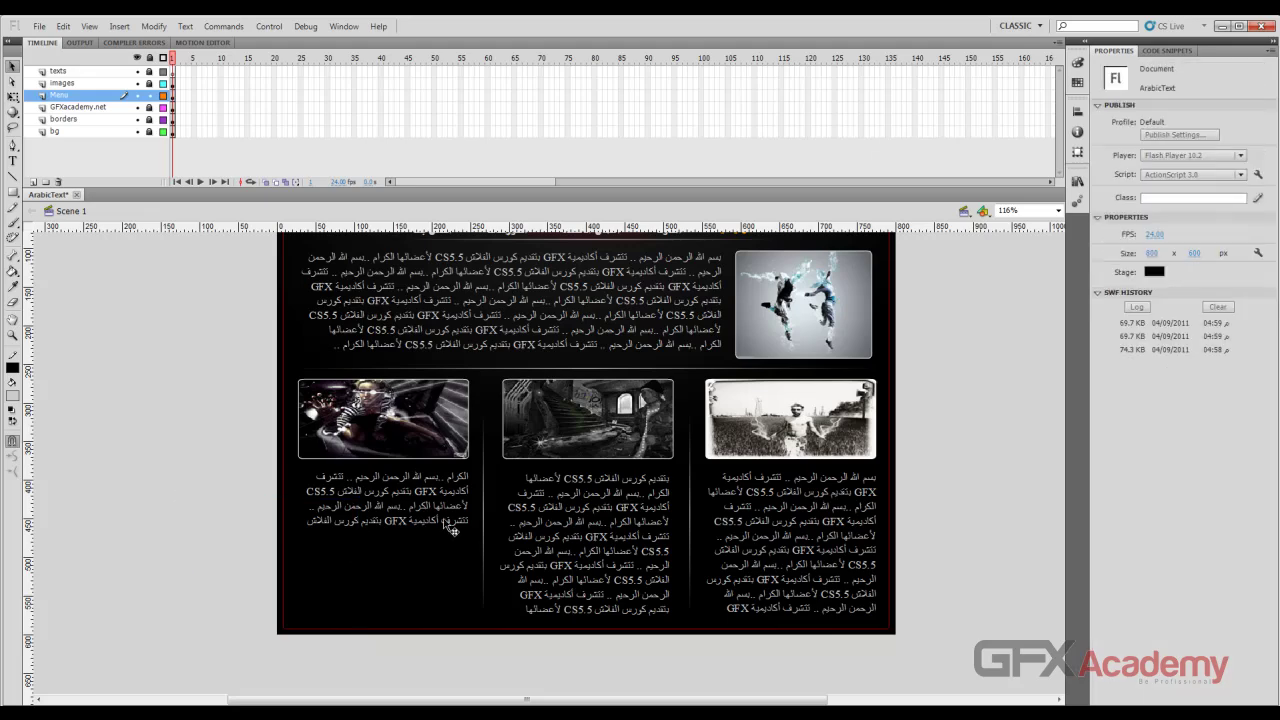
Unlock the images layer and align the field image with its text column by their horizontal centres.
key(ctrl+a)
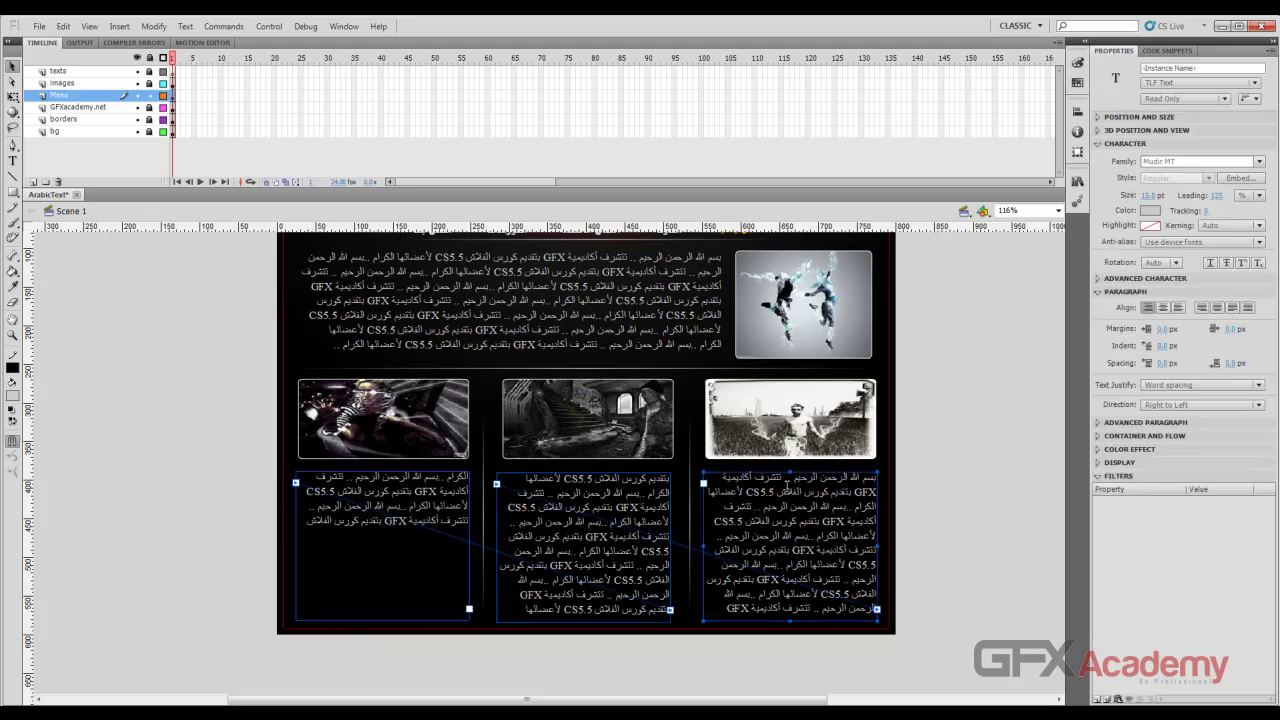
click(152, 93)
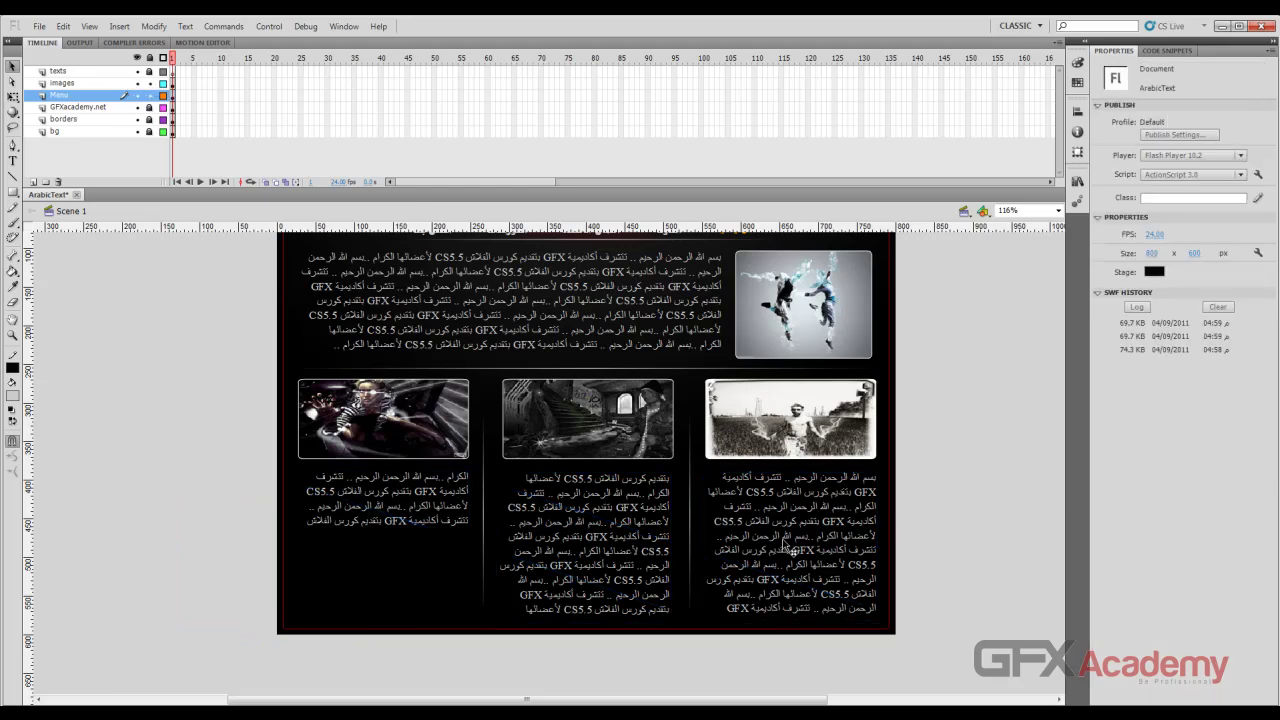
click(795, 418)
shift+click(803, 535)
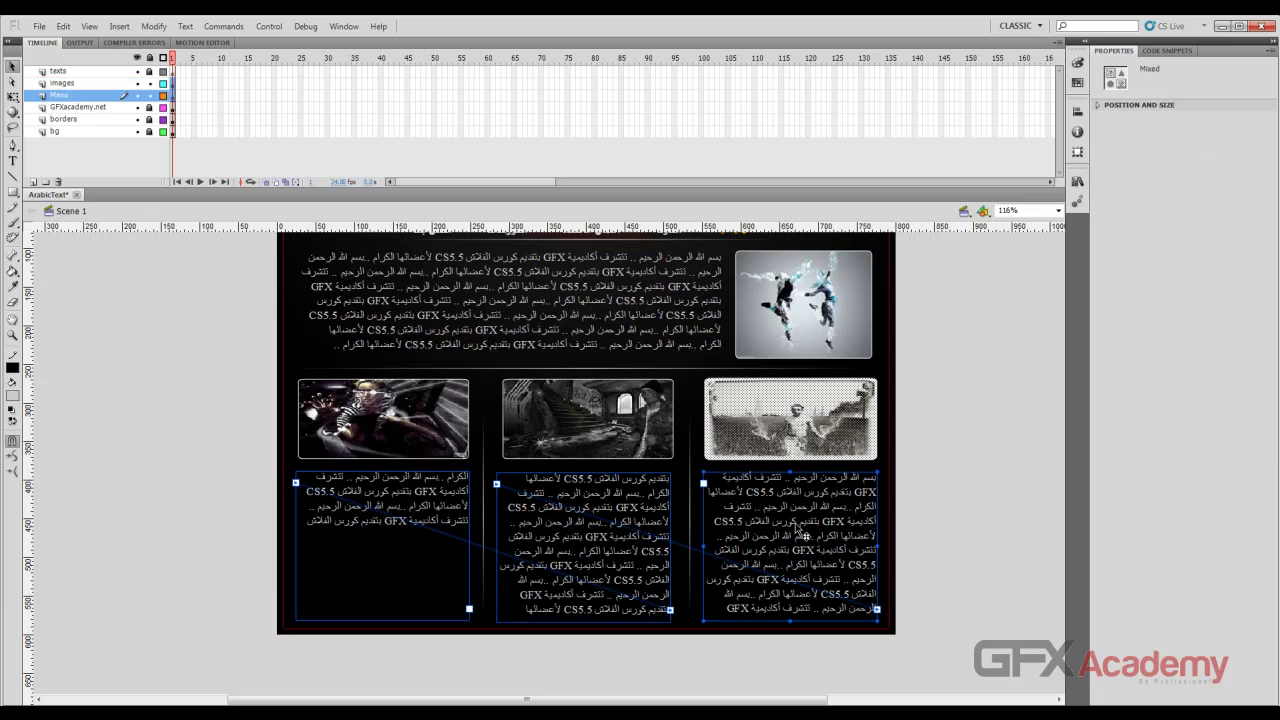
click(1077, 111)
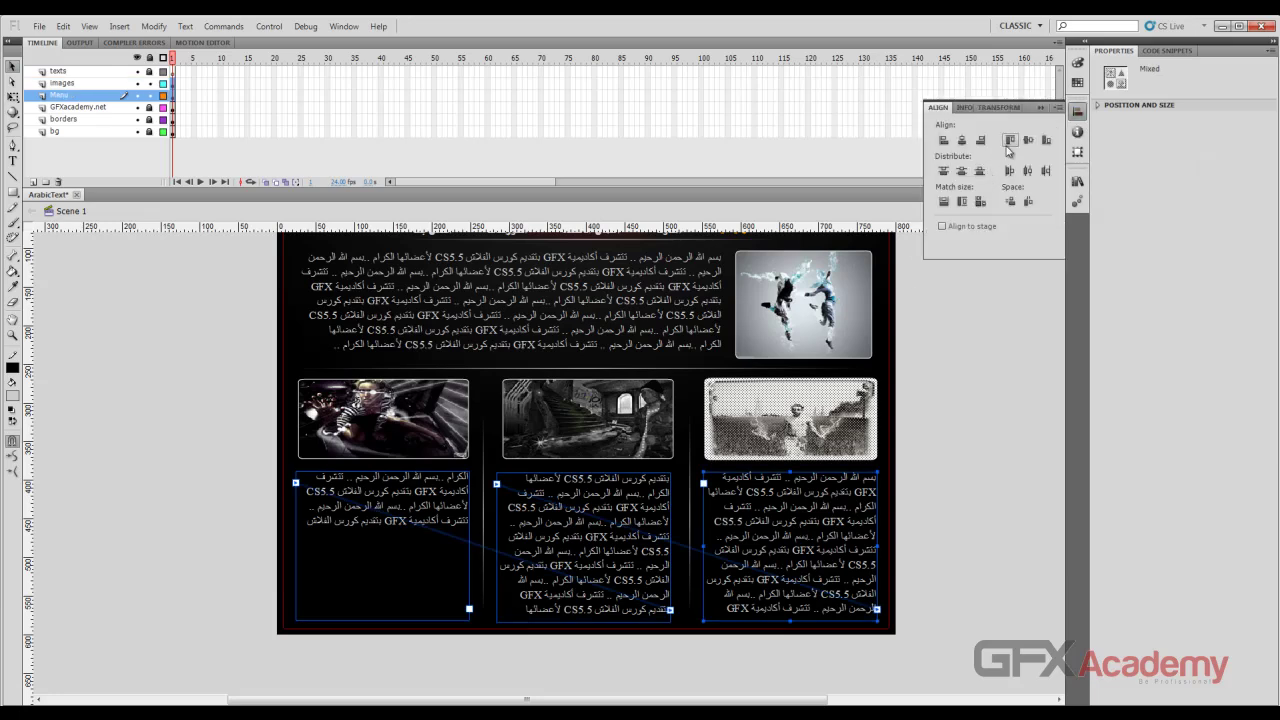
click(961, 140)
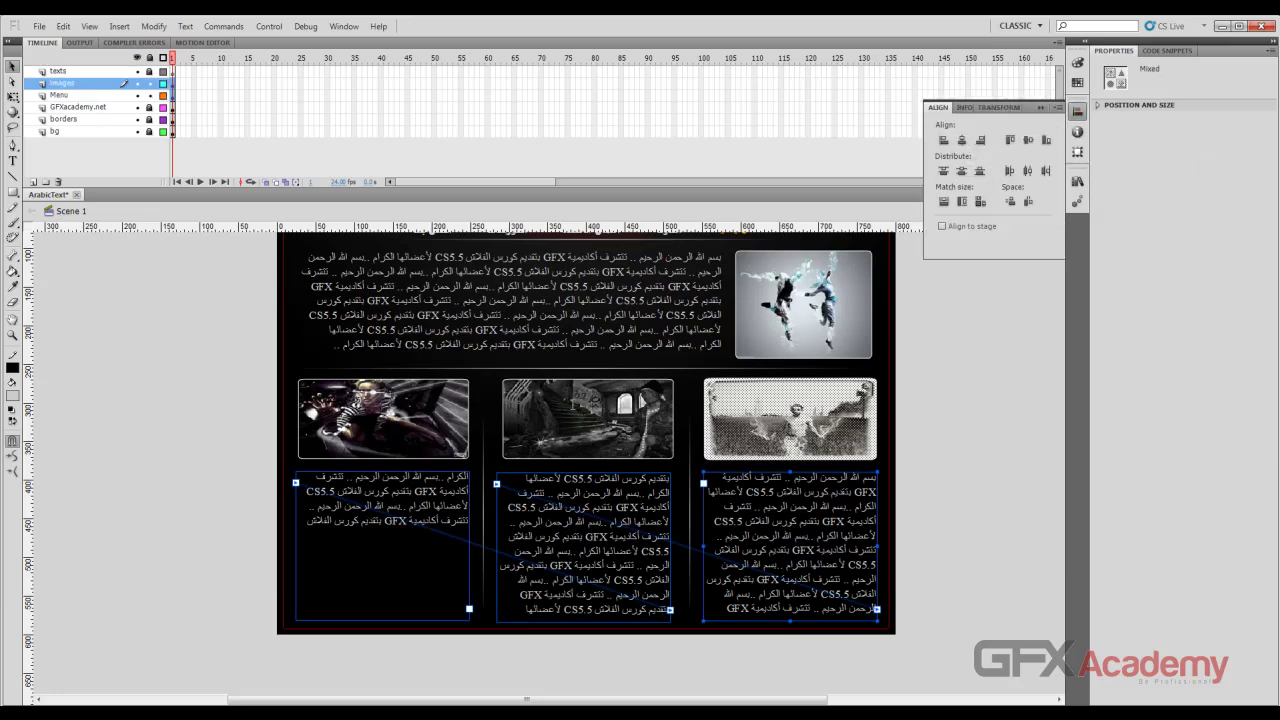
Align the staircase image with the text column beneath it by their horizontal centres.
shift+click(790, 418)
shift+click(580, 413)
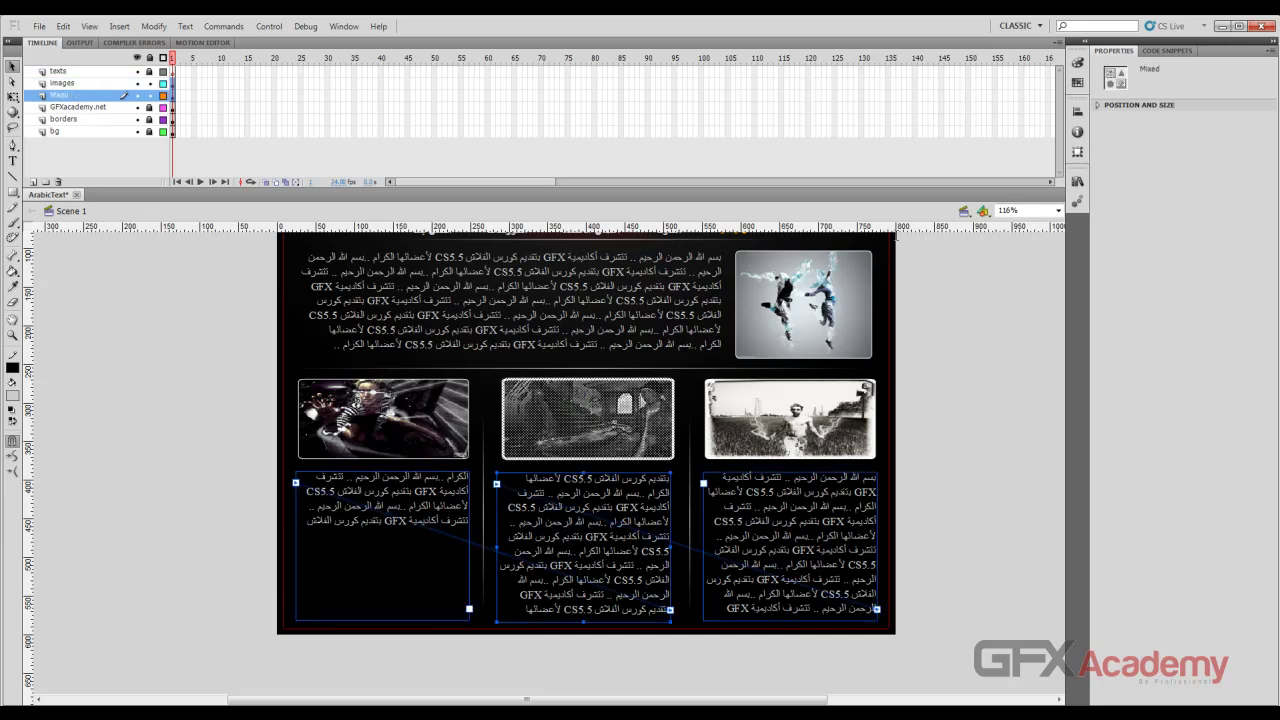
click(1077, 111)
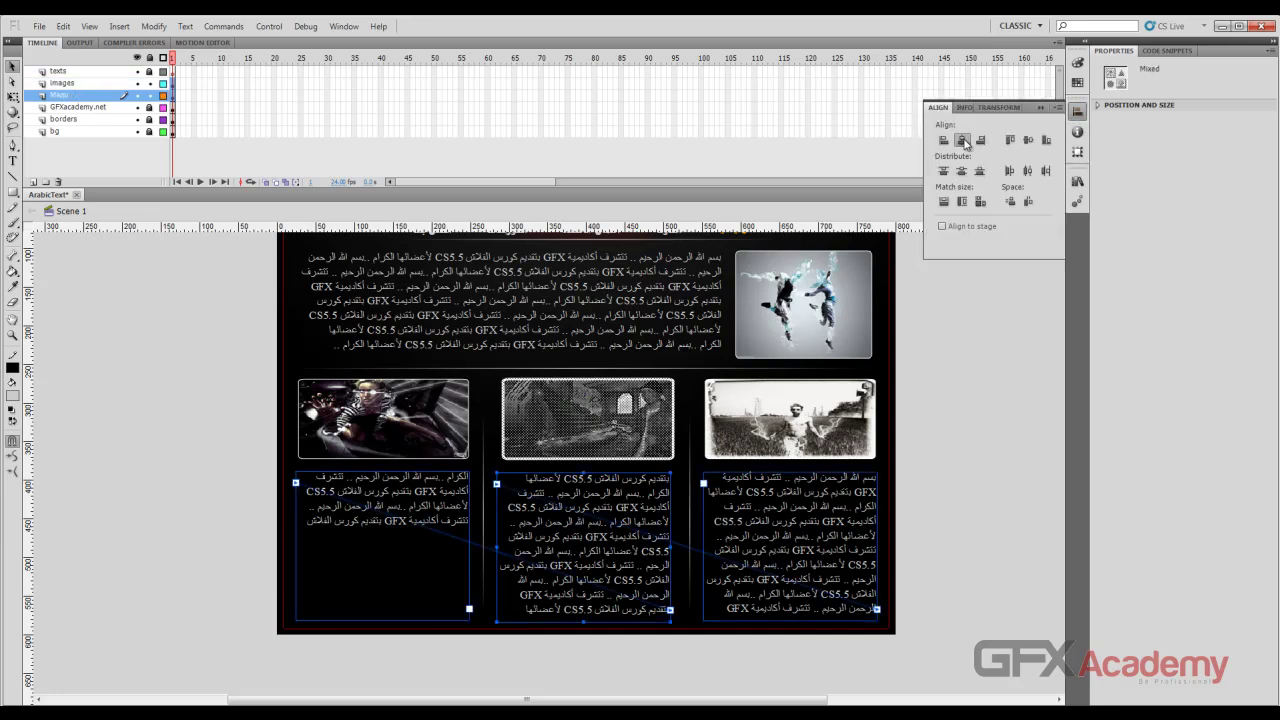
click(963, 141)
Align the seated-figure image with the text column beneath it by their horizontal centres.
click(421, 425)
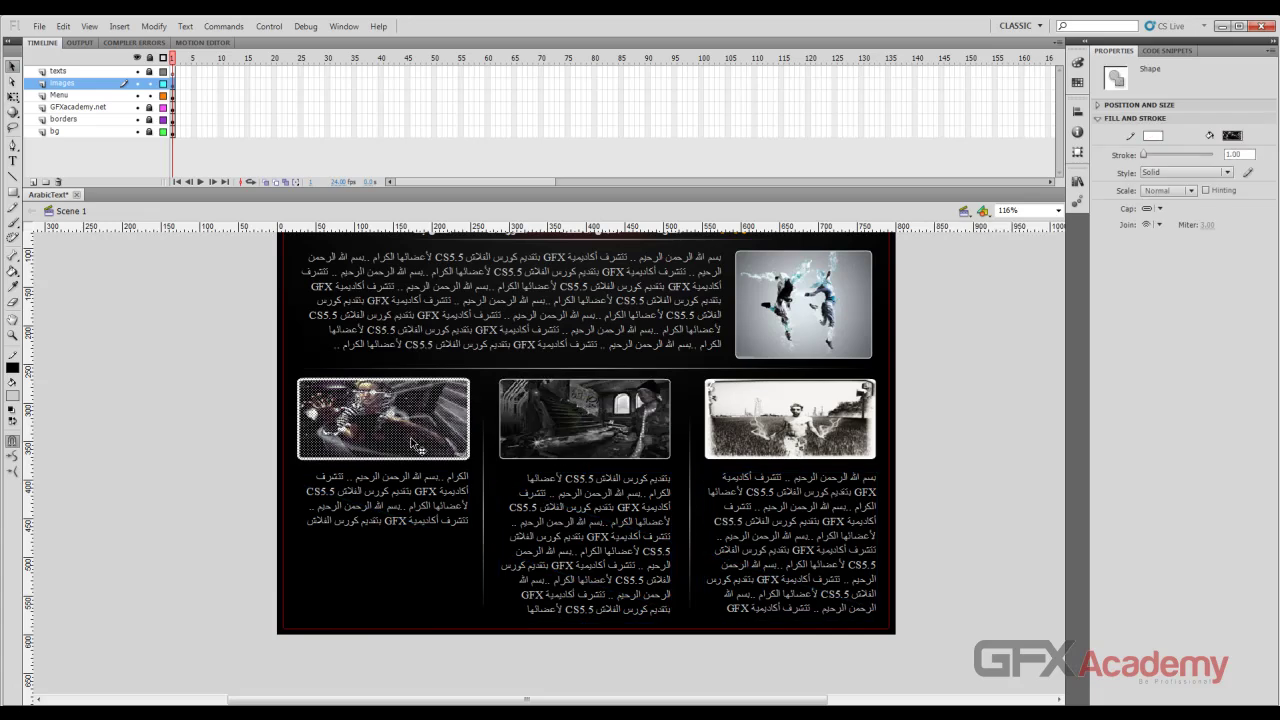
click(418, 586)
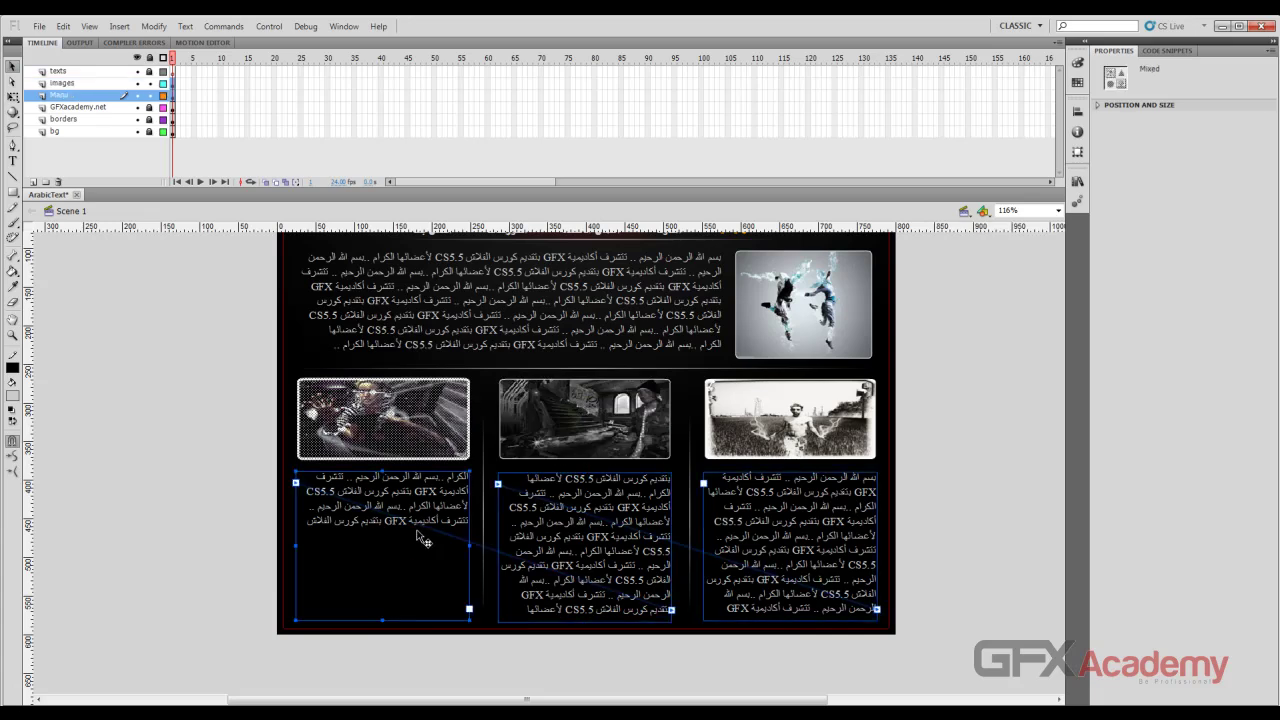
click(1076, 115)
click(962, 141)
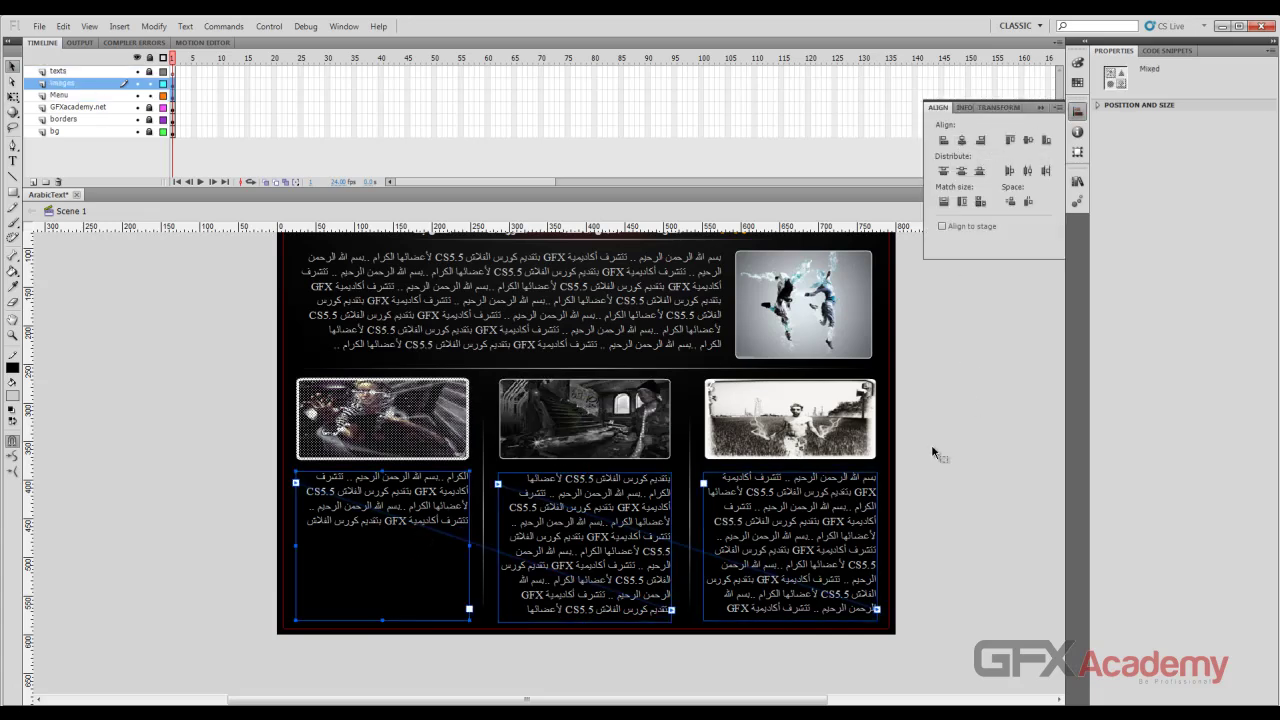
Align the top edges of the three linked text containers.
click(826, 506)
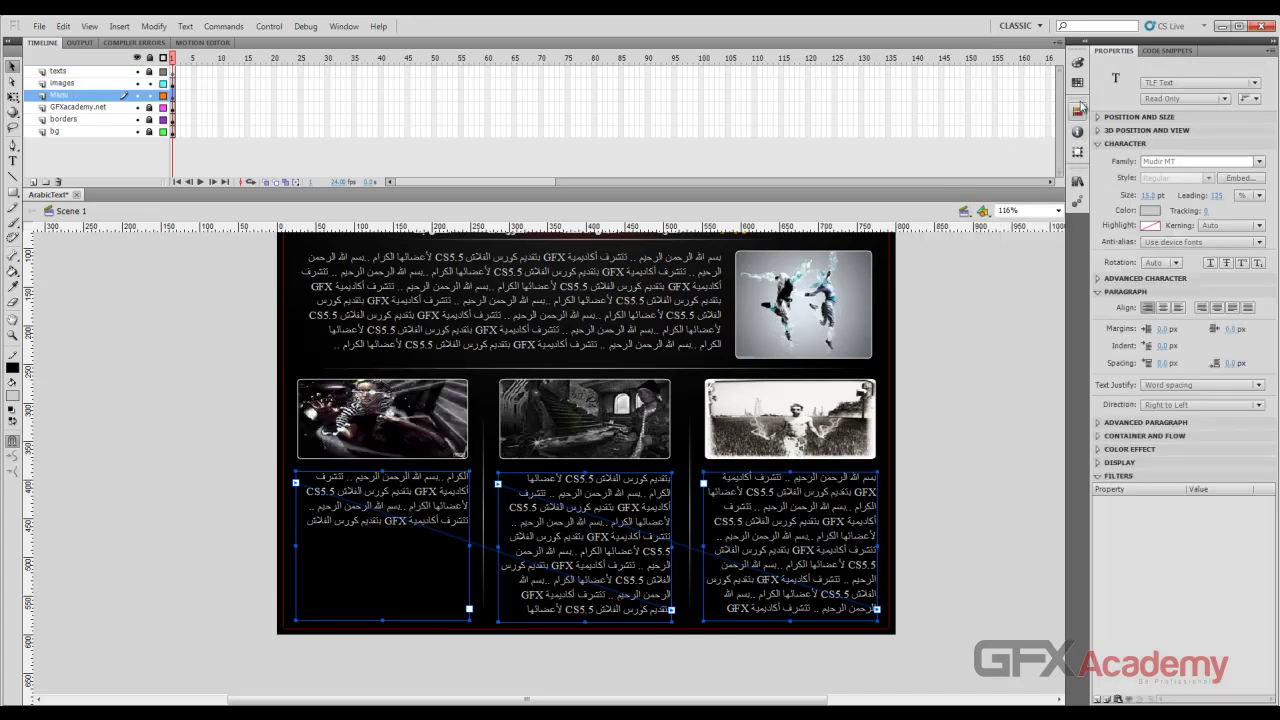
click(1078, 111)
click(1010, 139)
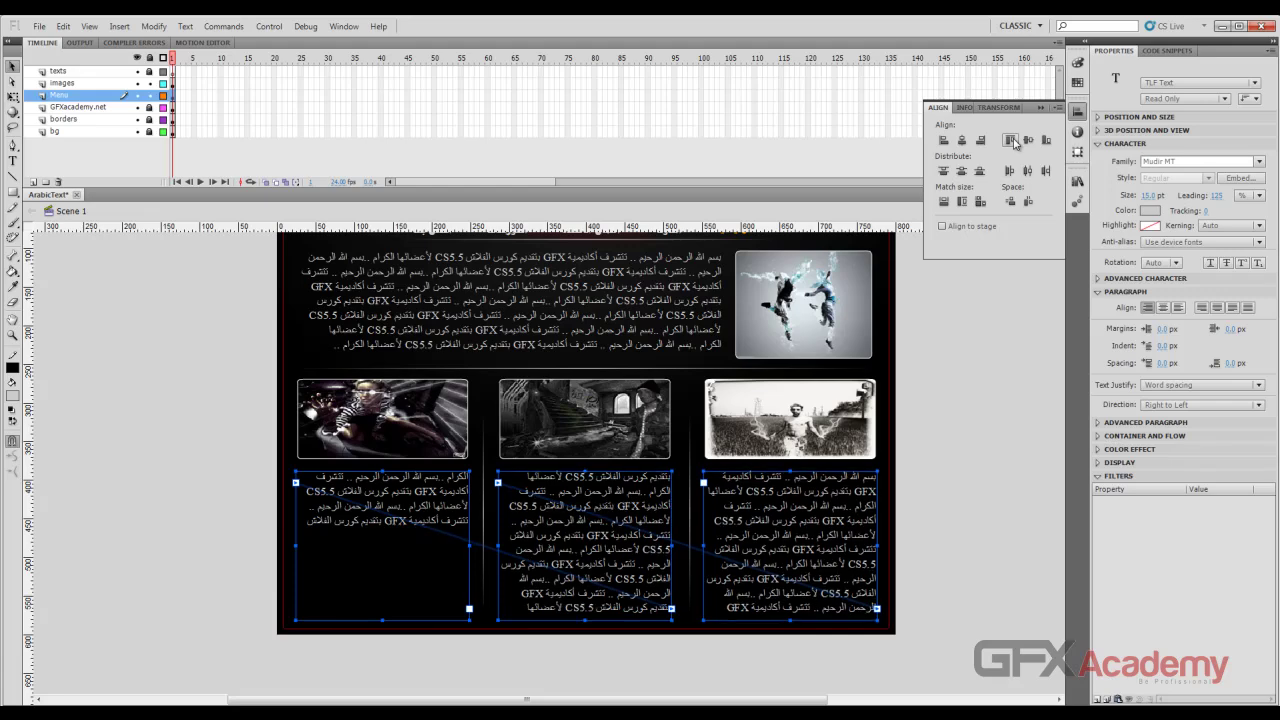
click(975, 437)
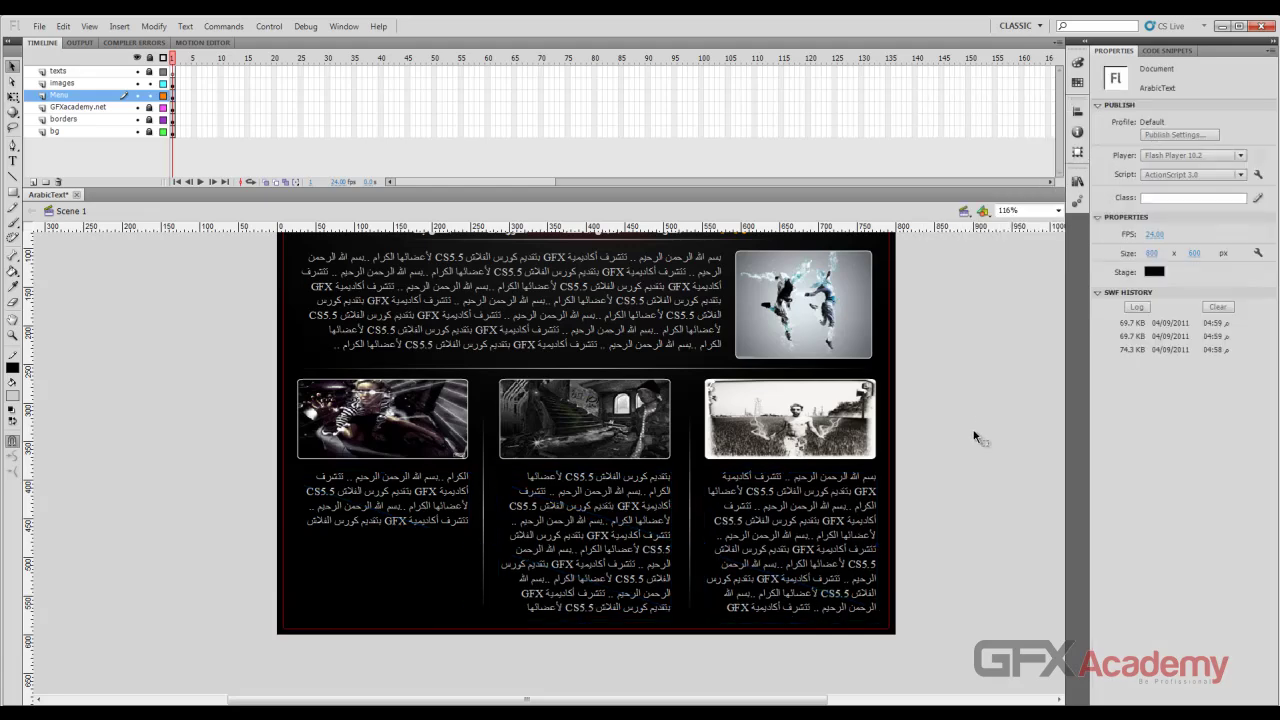
Change the text colour of the upper Arabic paragraph to white.
click(662, 310)
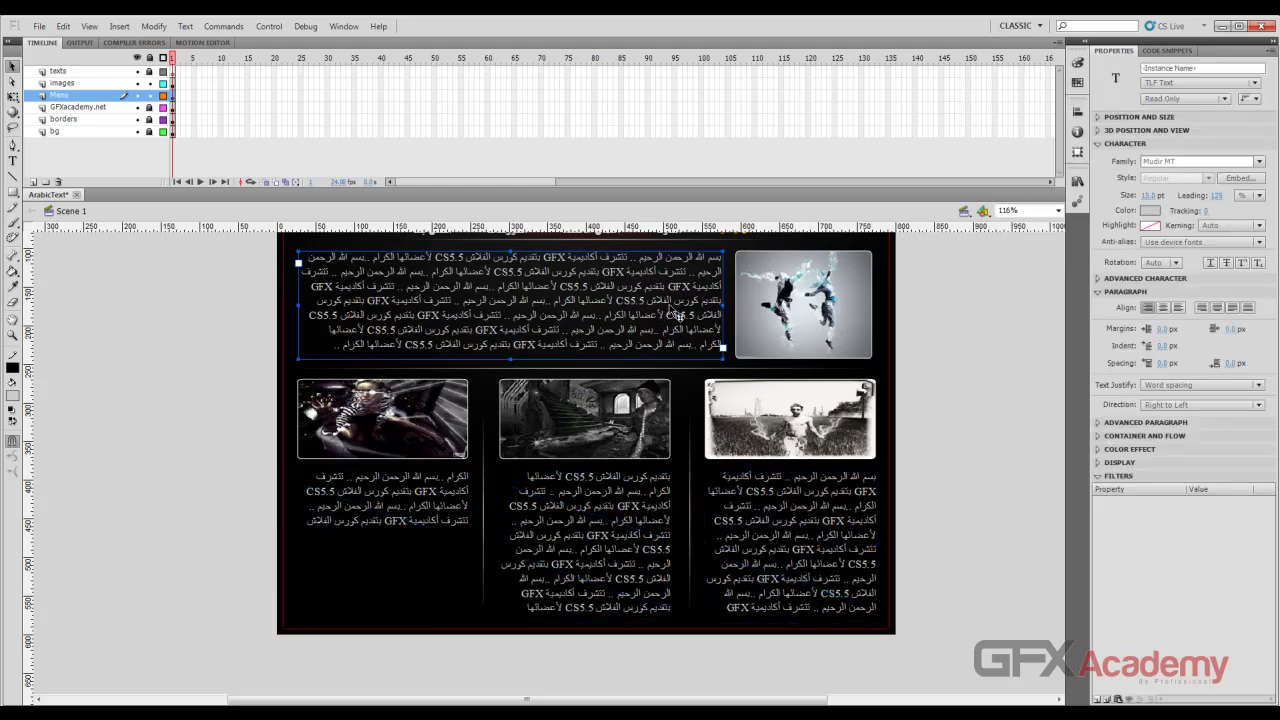
click(1156, 210)
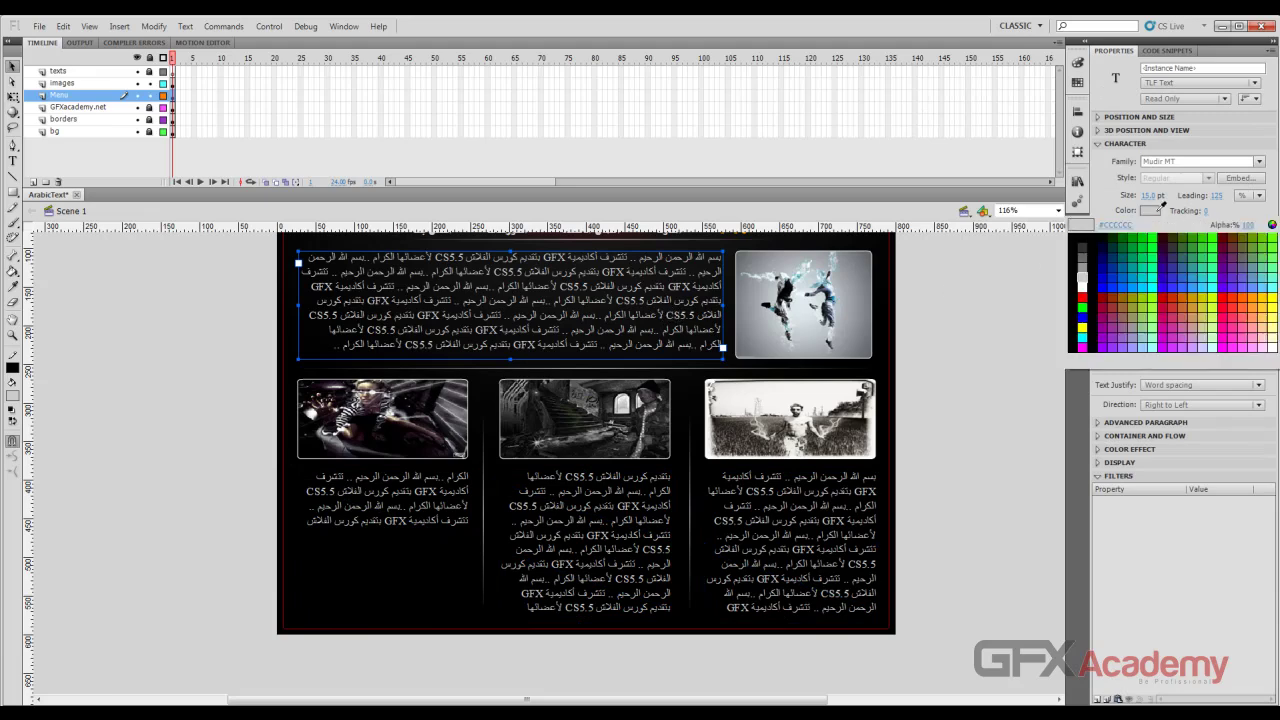
click(1089, 281)
click(959, 302)
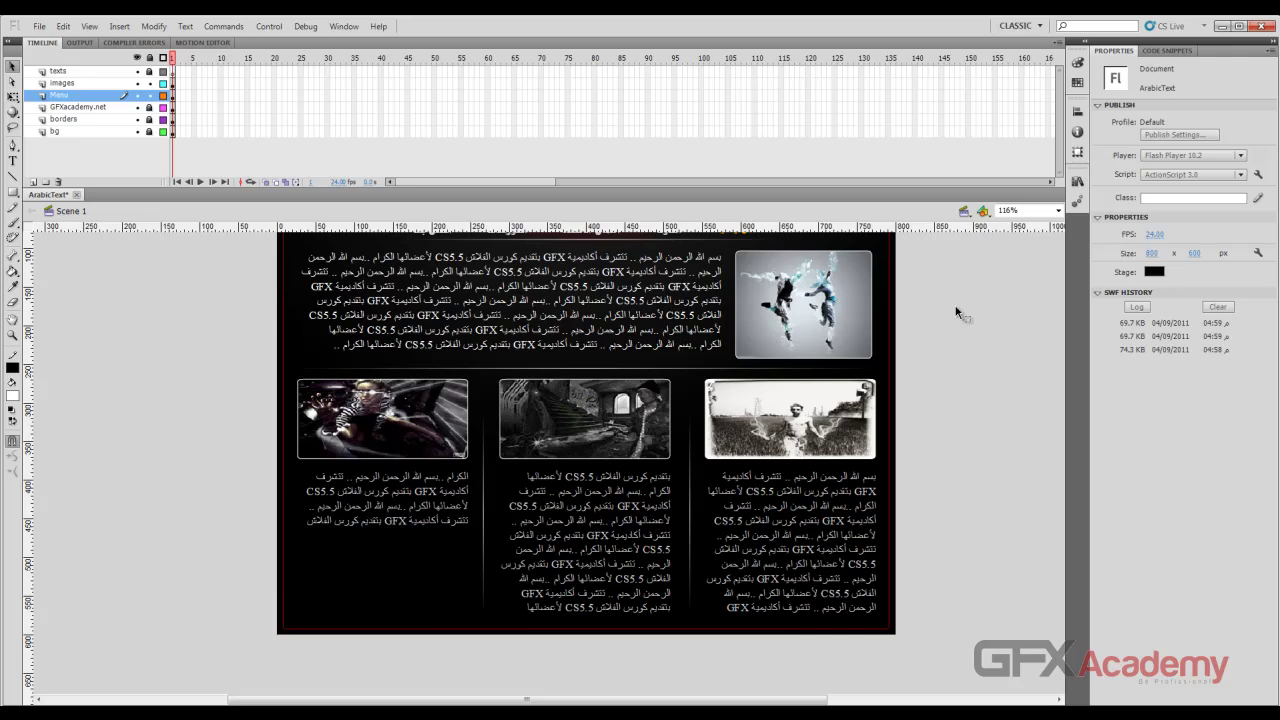
Test the movie to check the Arabic paragraph and the three linked columns, and close the preview.
key(ctrl+Return)
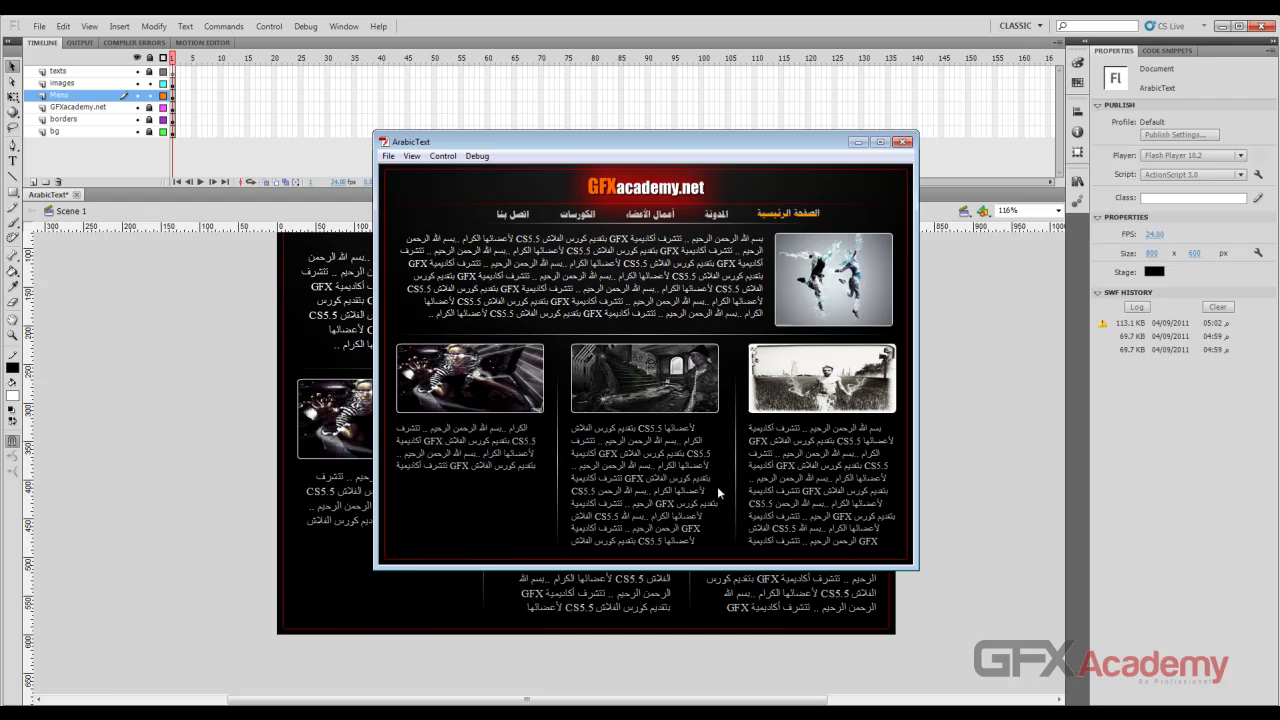
click(902, 141)
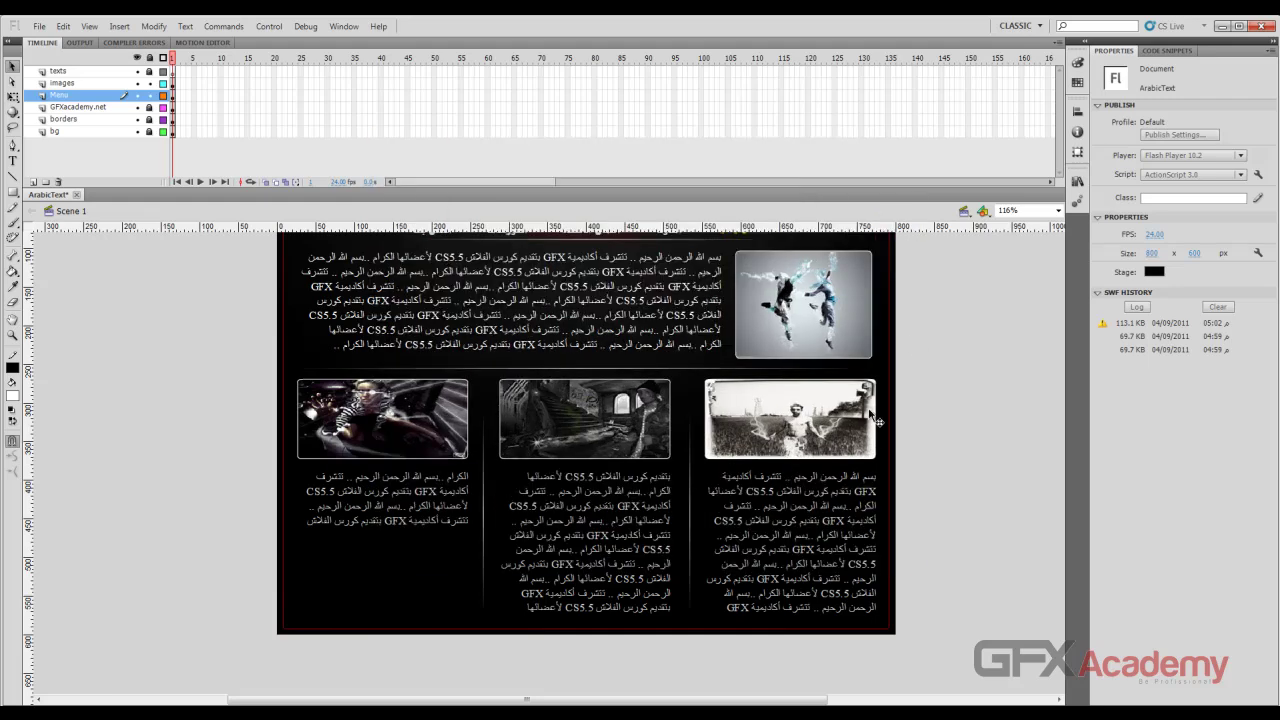
Try end alignment on the three linked text columns in a movie test, and restore their start alignment.
click(797, 490)
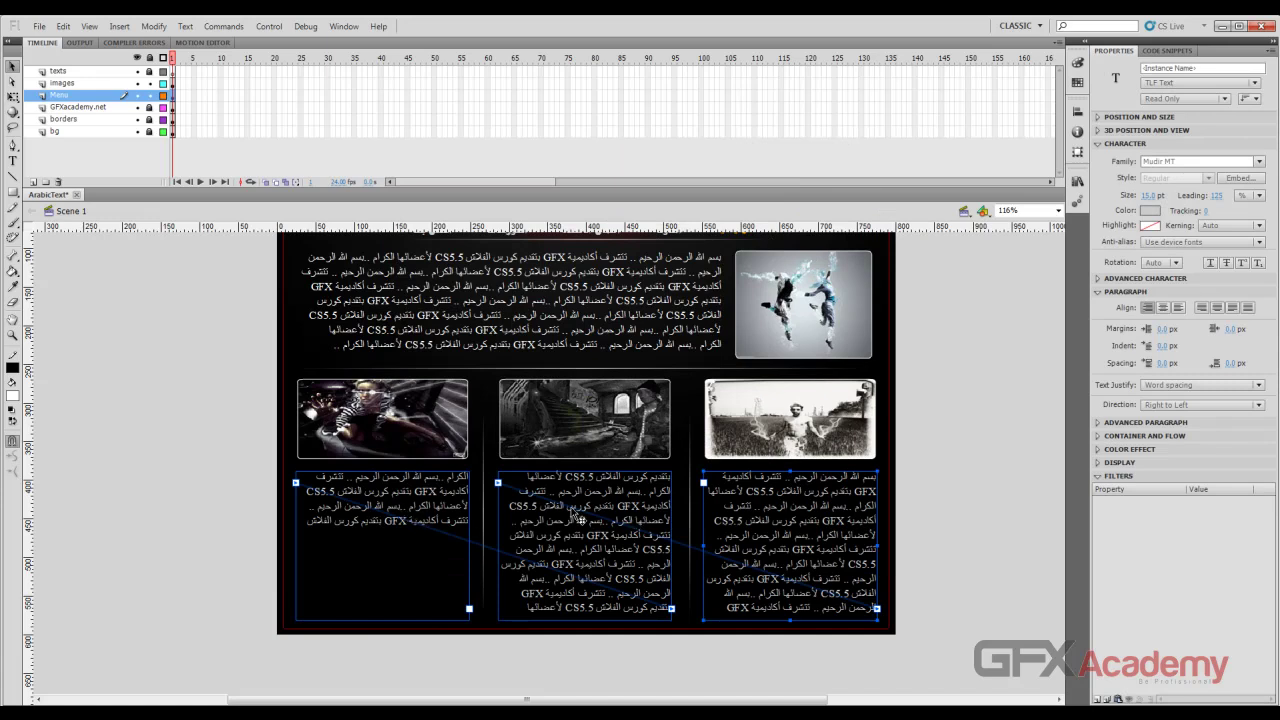
shift+click(458, 514)
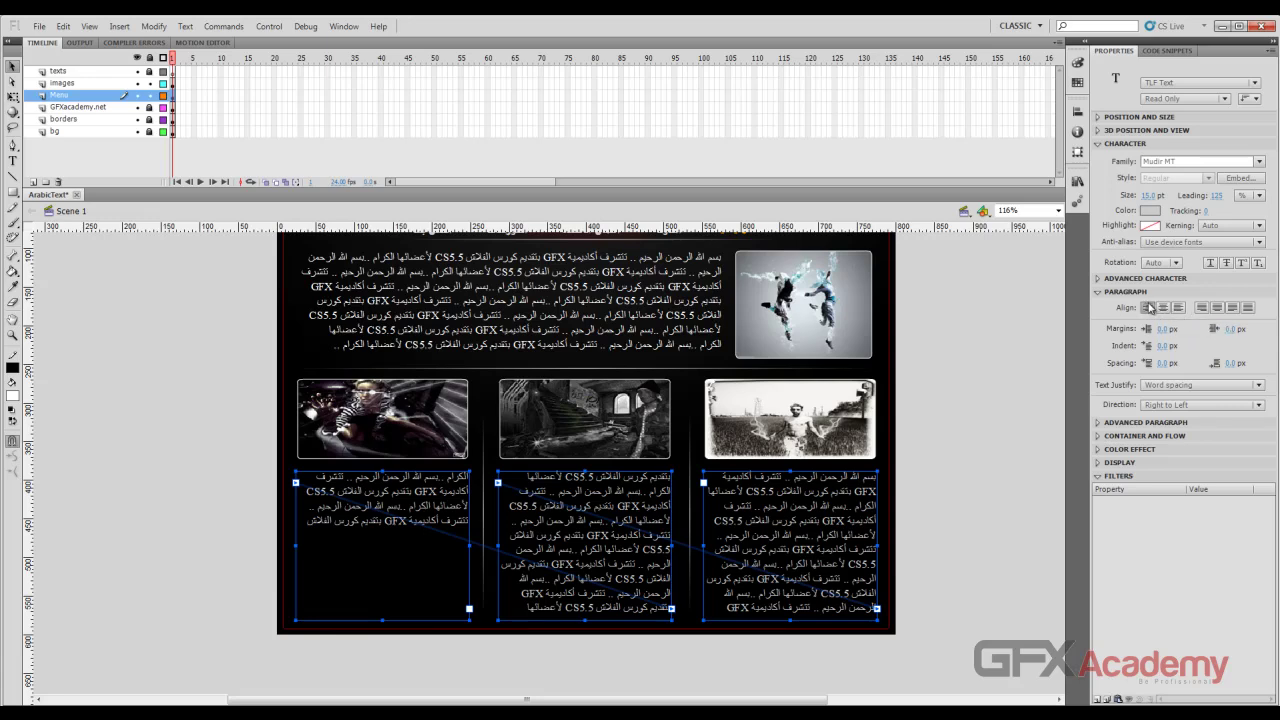
key(ctrl+Return)
click(1178, 307)
key(ctrl+Return)
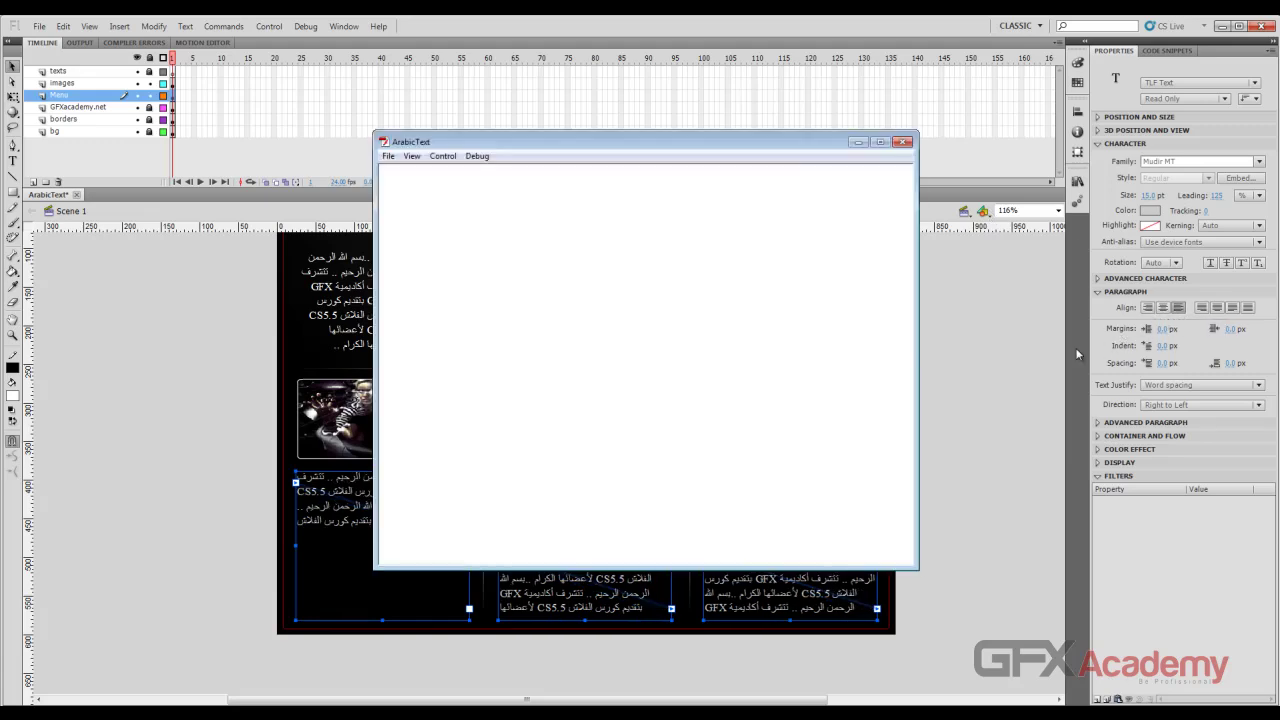
click(902, 142)
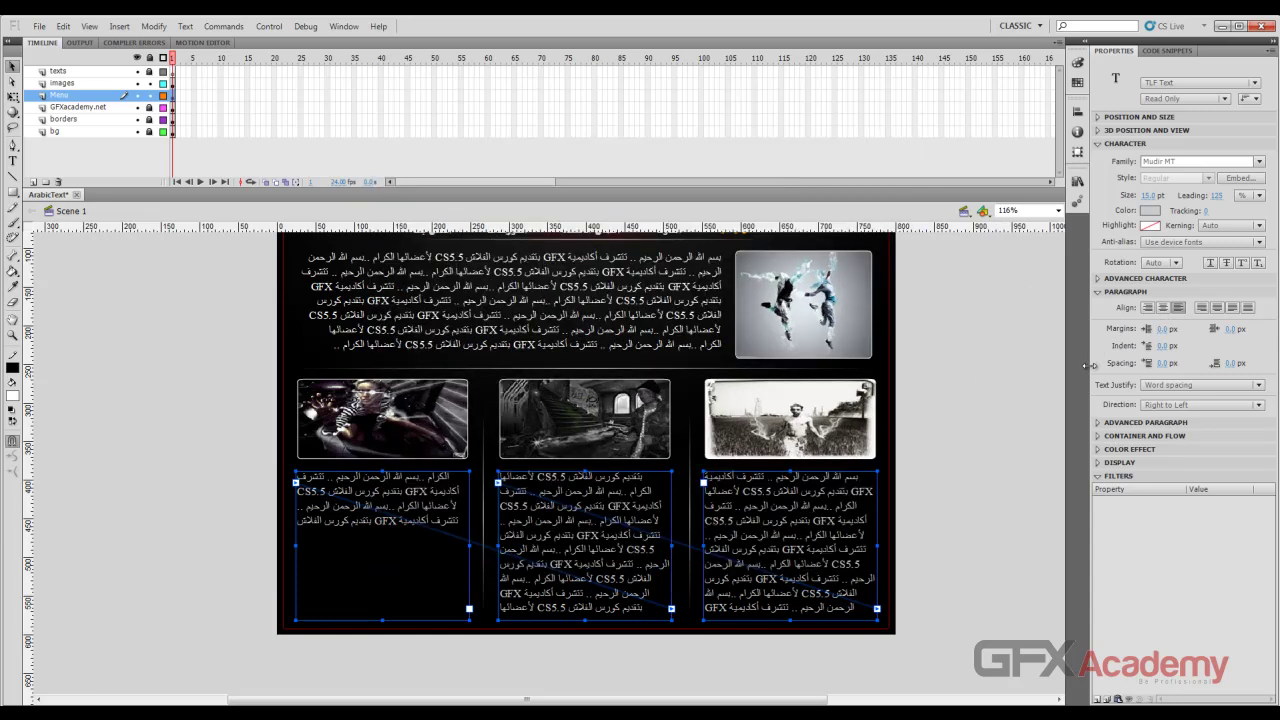
click(1160, 308)
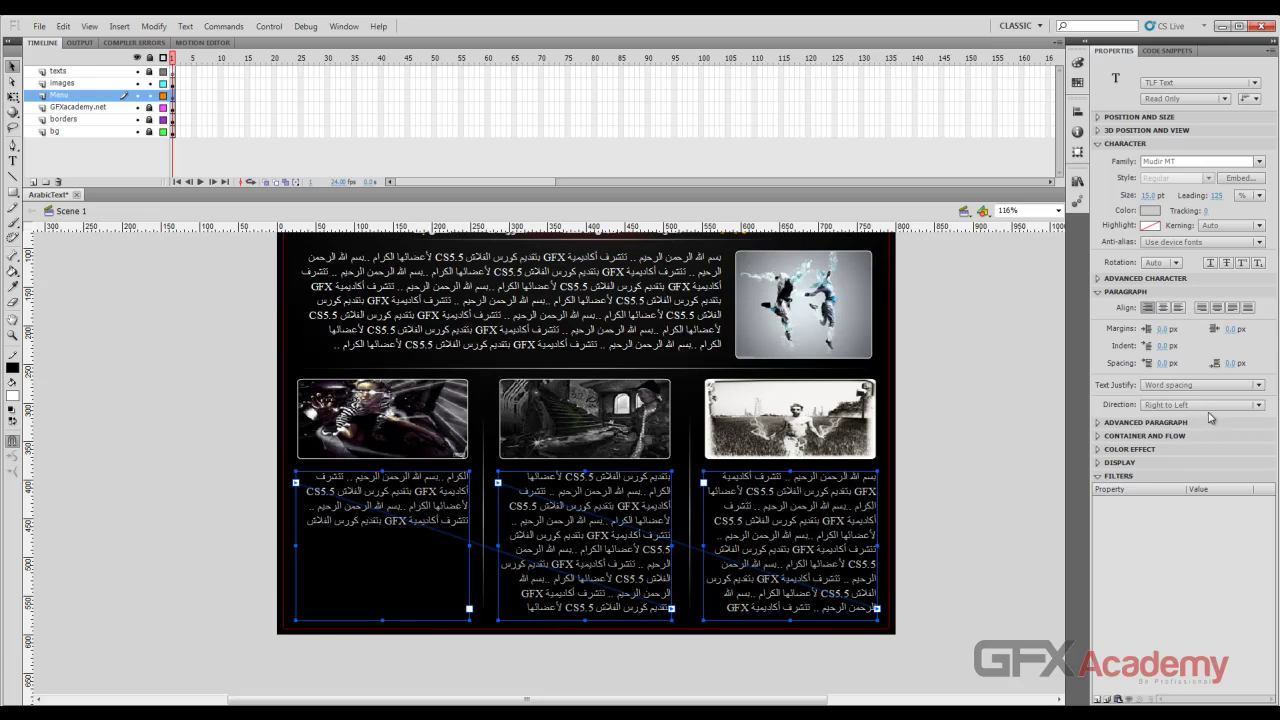
Turn kerning on for the three linked text columns, and check them in a movie test.
click(1262, 226)
click(1226, 256)
key(ctrl+Return)
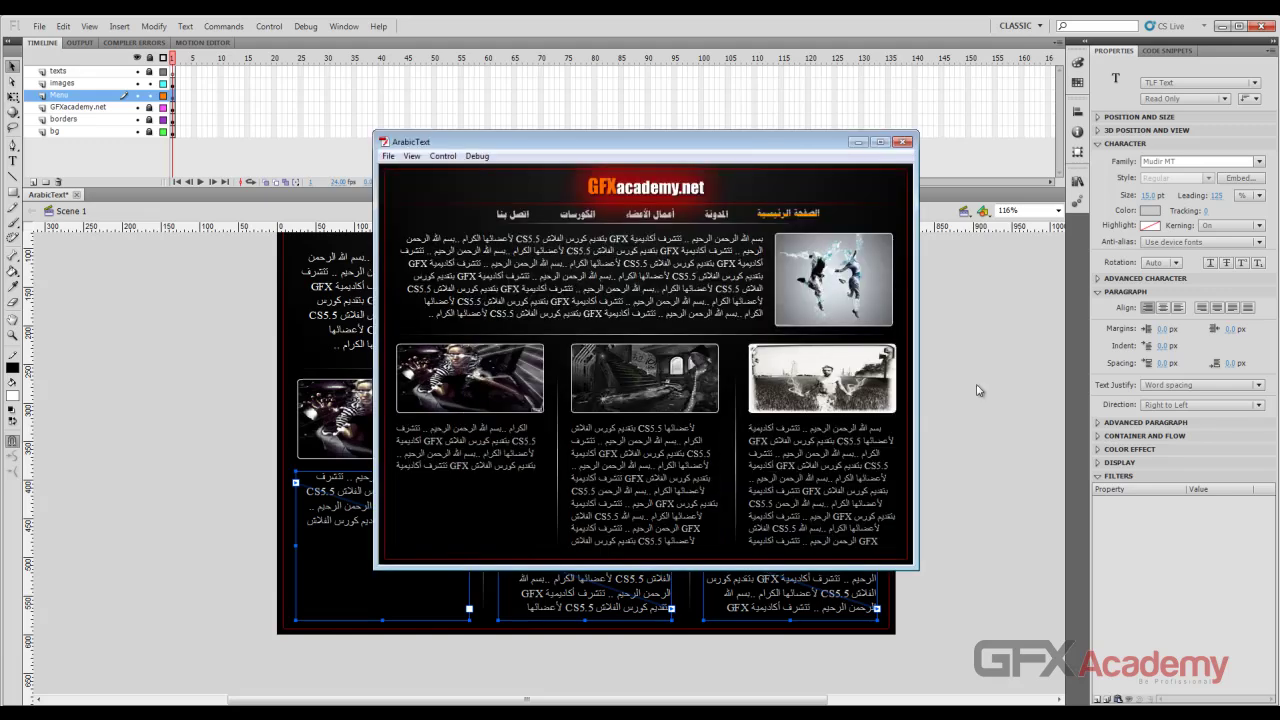
click(903, 141)
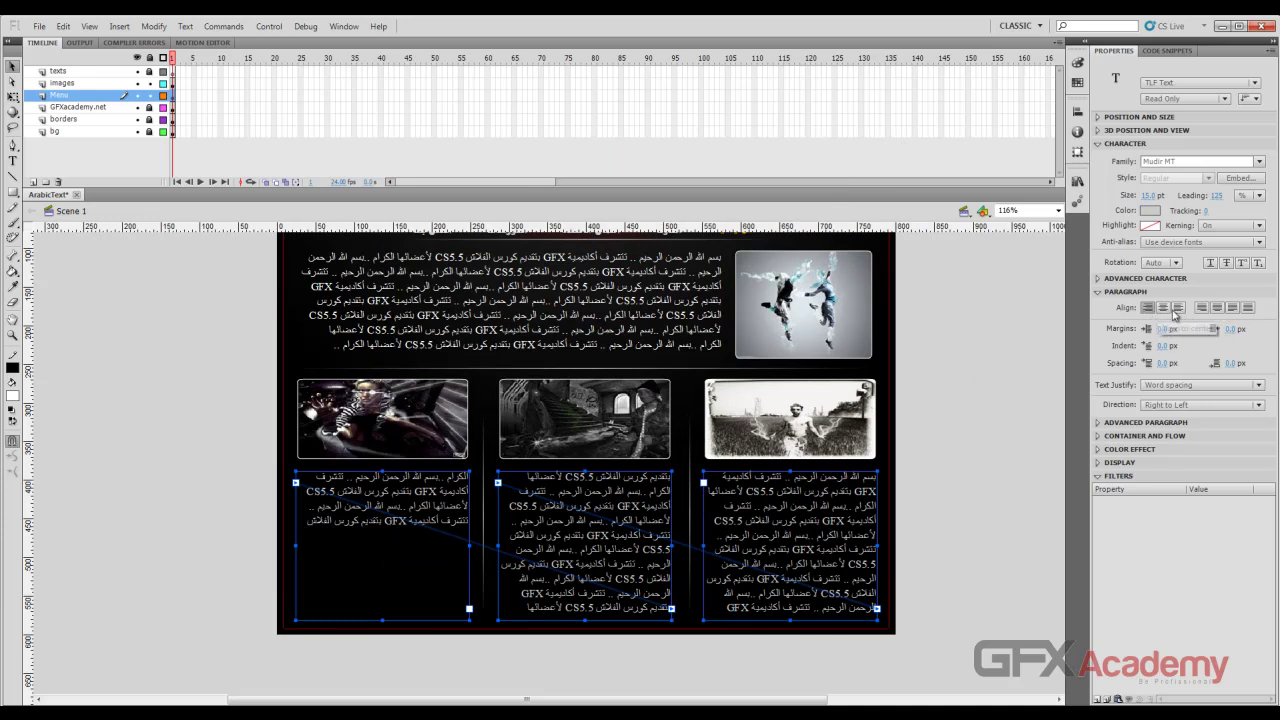
Set the three linked text columns to end alignment, and check their layout in a movie test.
click(1179, 308)
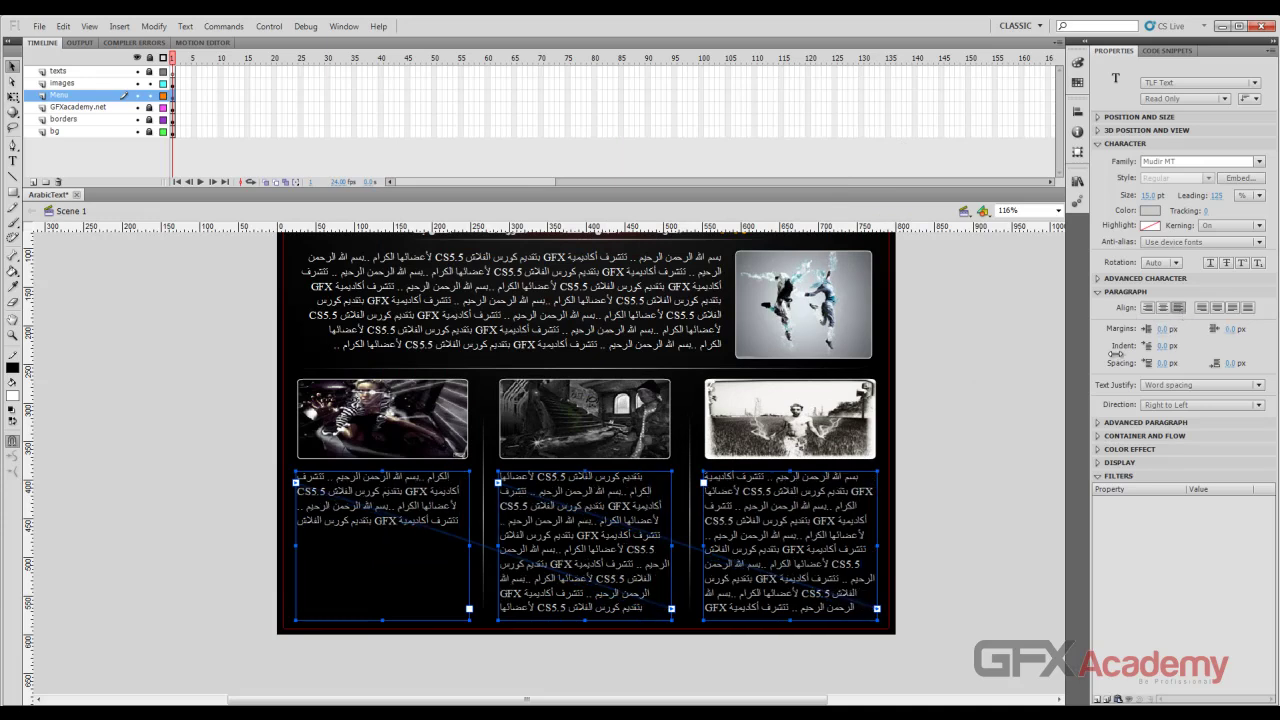
key(ctrl+Return)
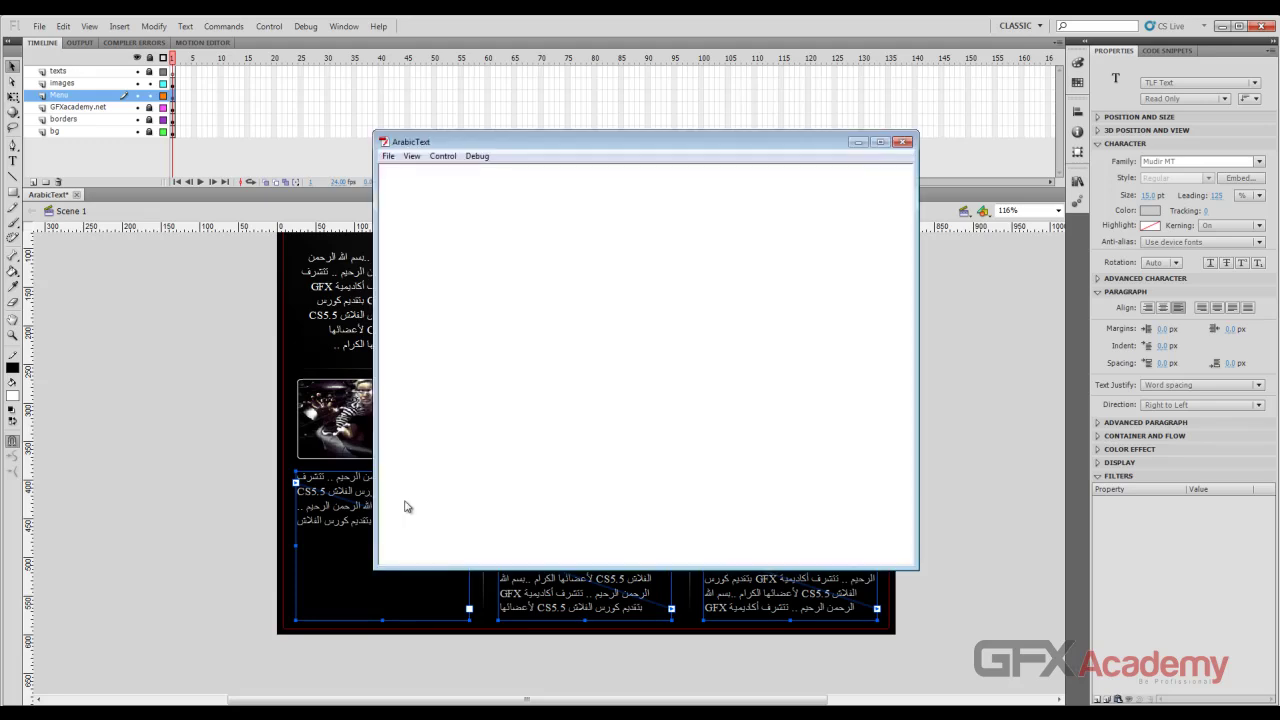
drag(731, 152, 663, 158)
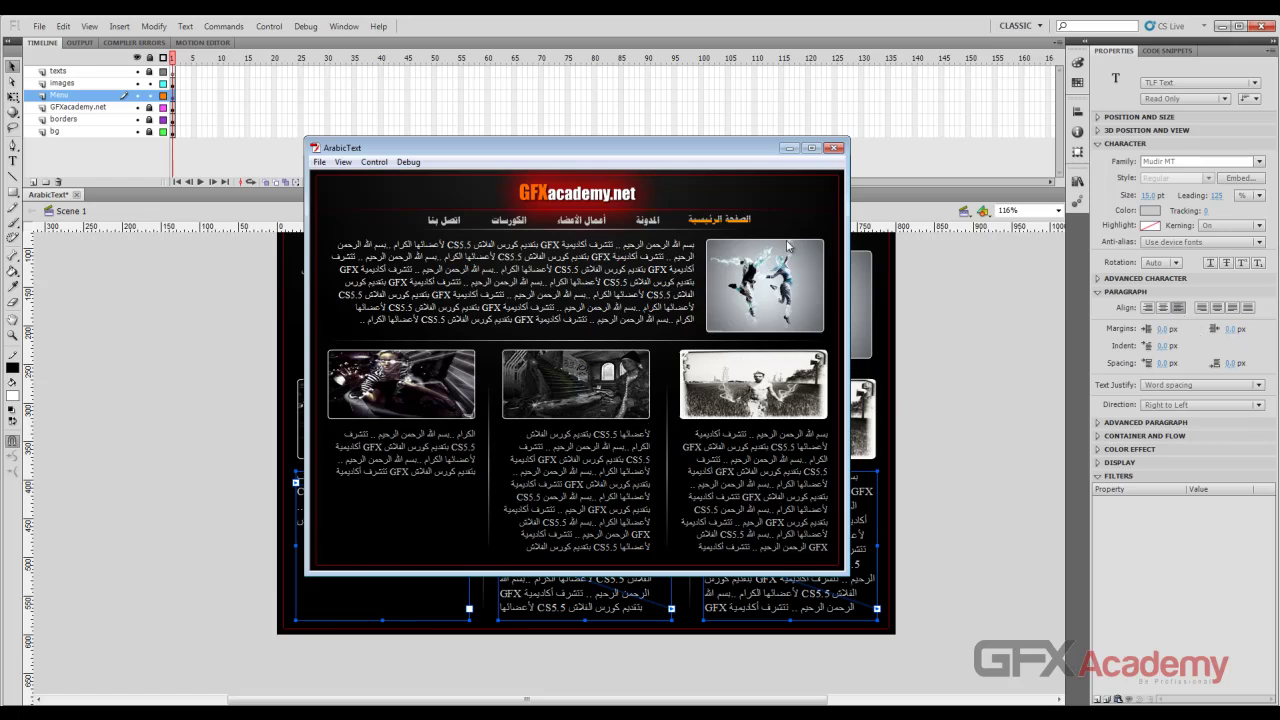
click(837, 150)
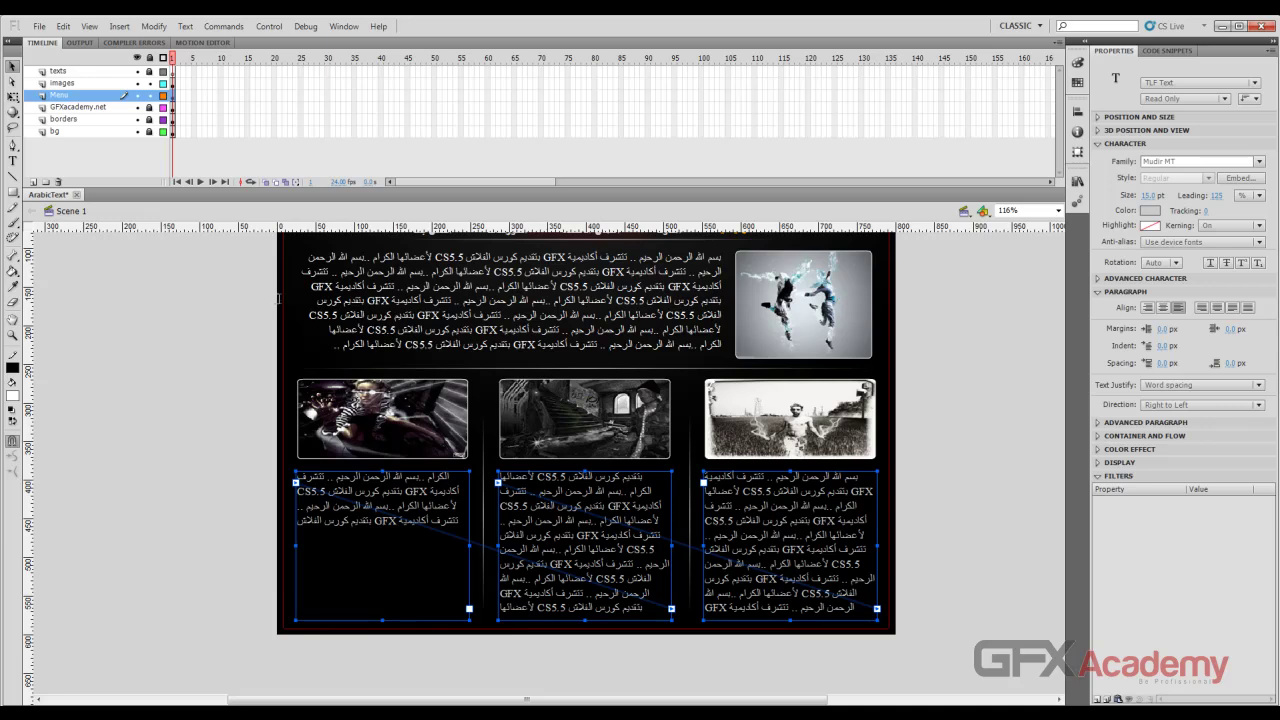
Deselect the text columns and test the movie again to review the complete Arabic page, closing the preview.
click(246, 300)
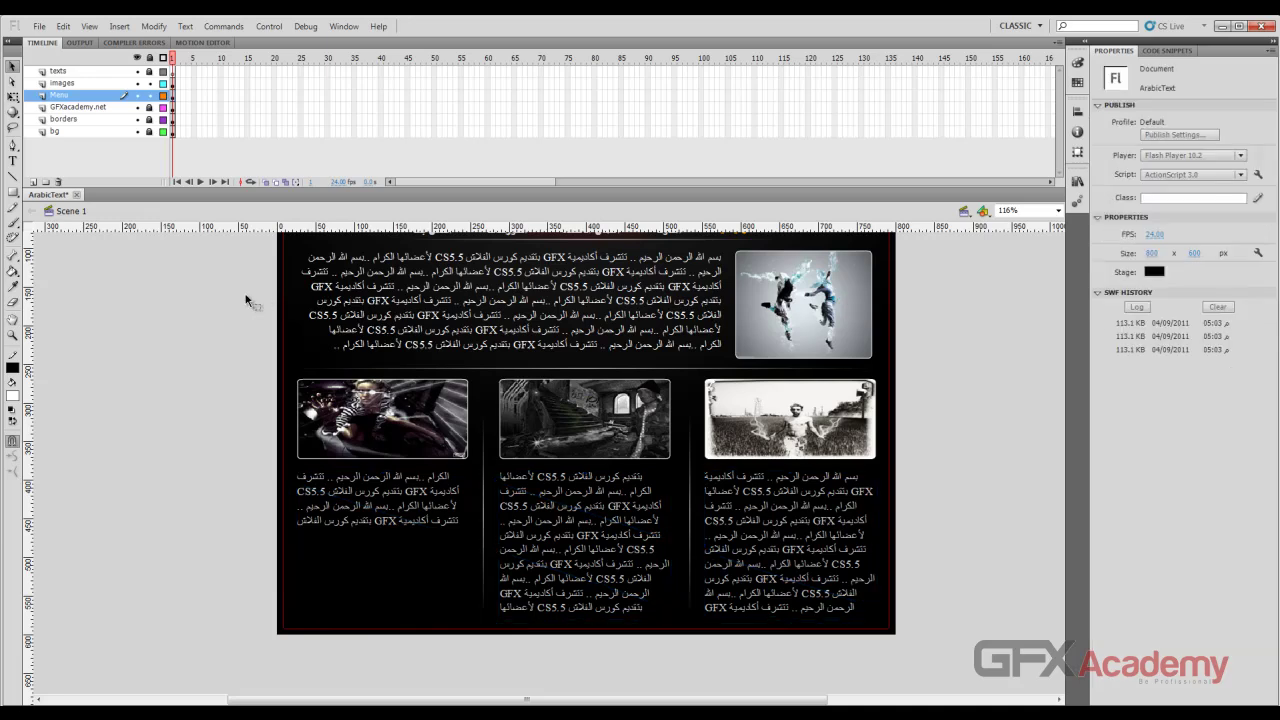
key(ctrl+Return)
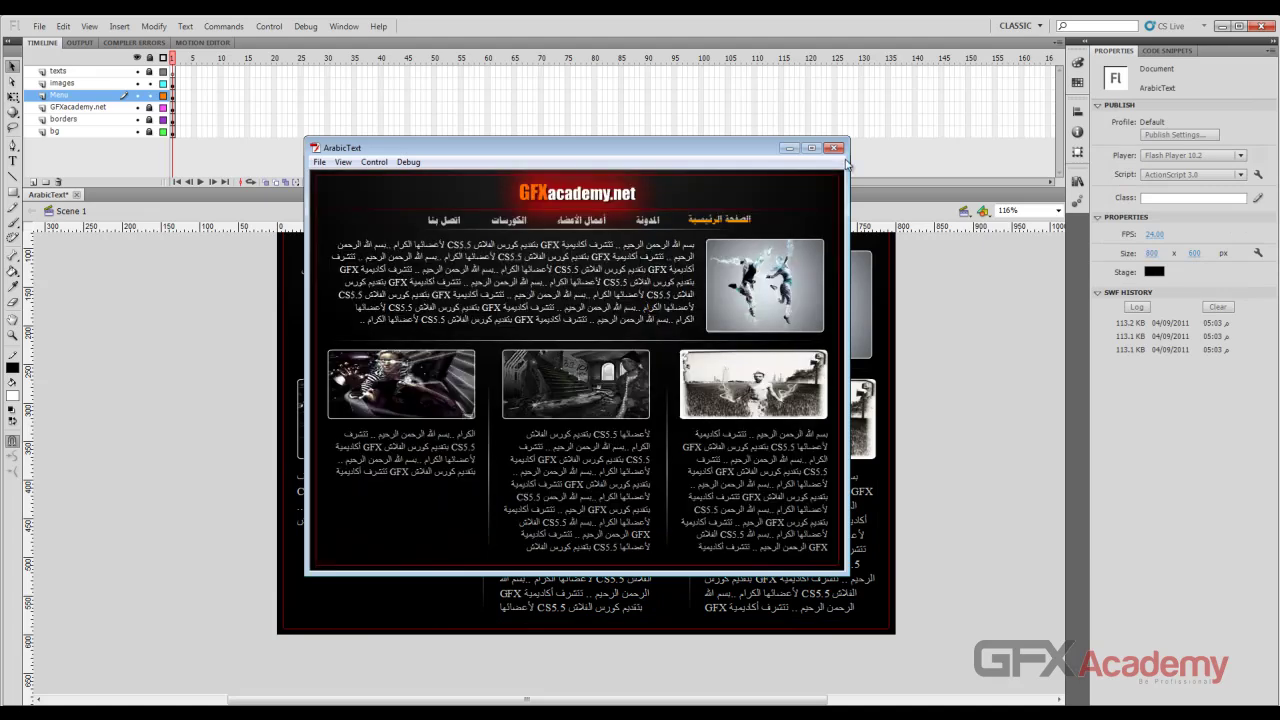
click(836, 149)
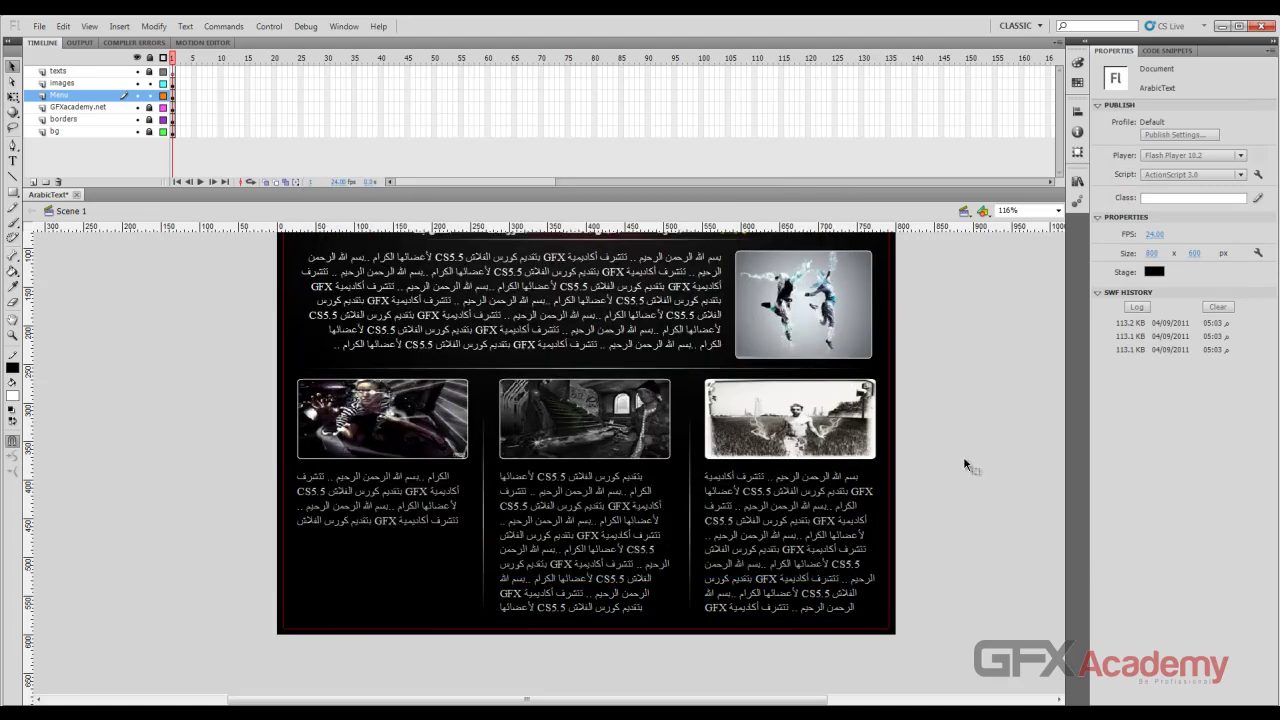
Fit the whole stage in the window and save the ArabicText document.
click(1057, 210)
click(1015, 224)
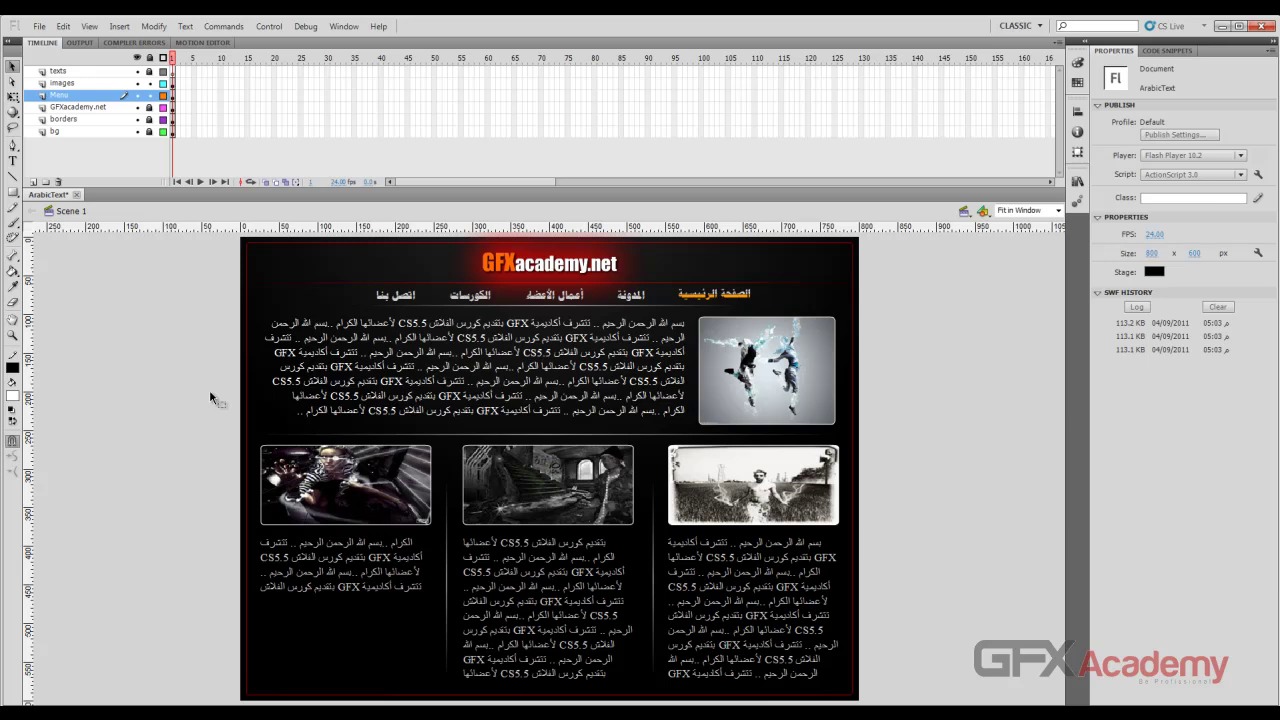
key(ctrl+s)
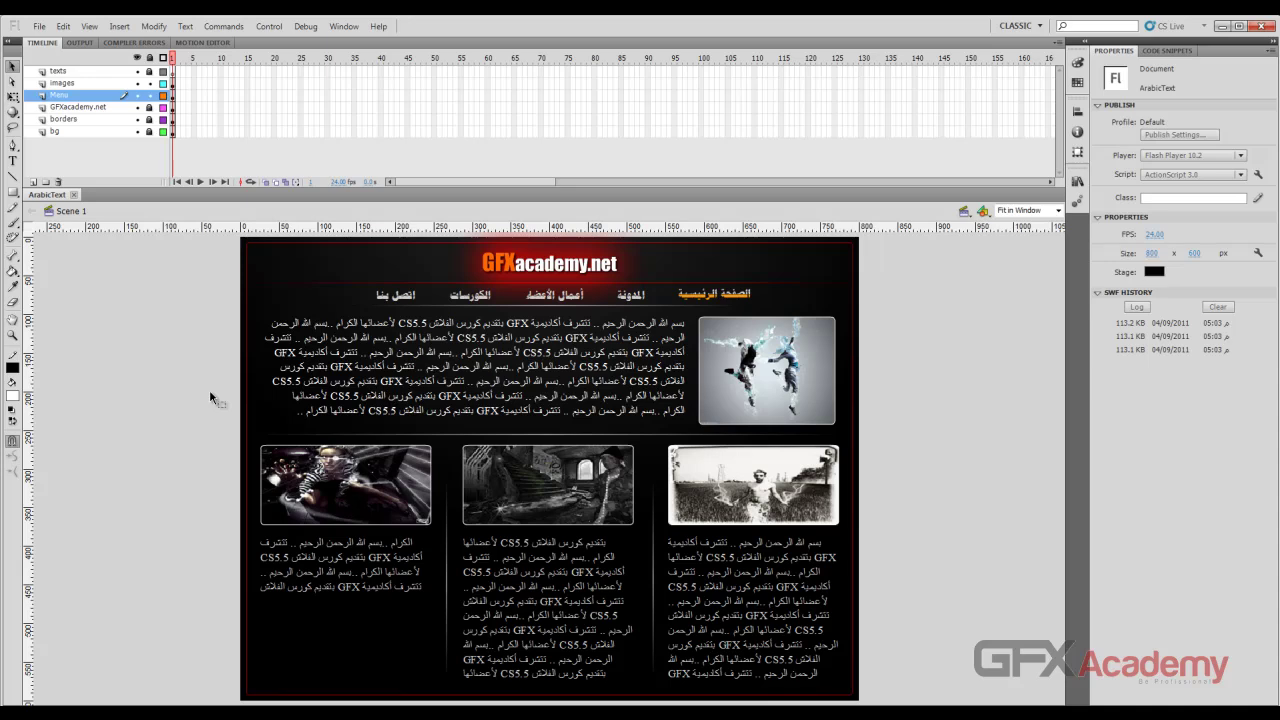